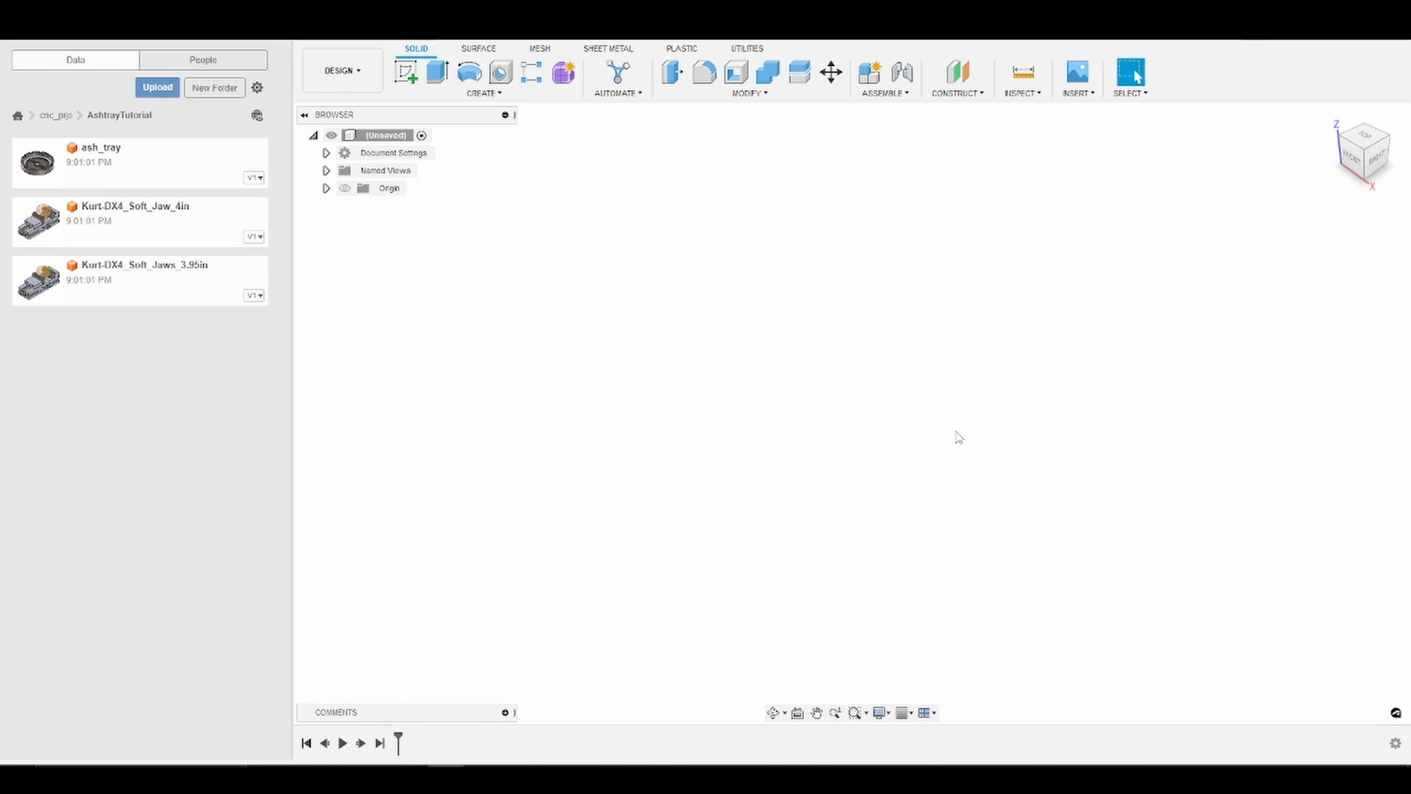
Save the new design as assembly in the AshtrayTutorial folder
key(ctrl+s)
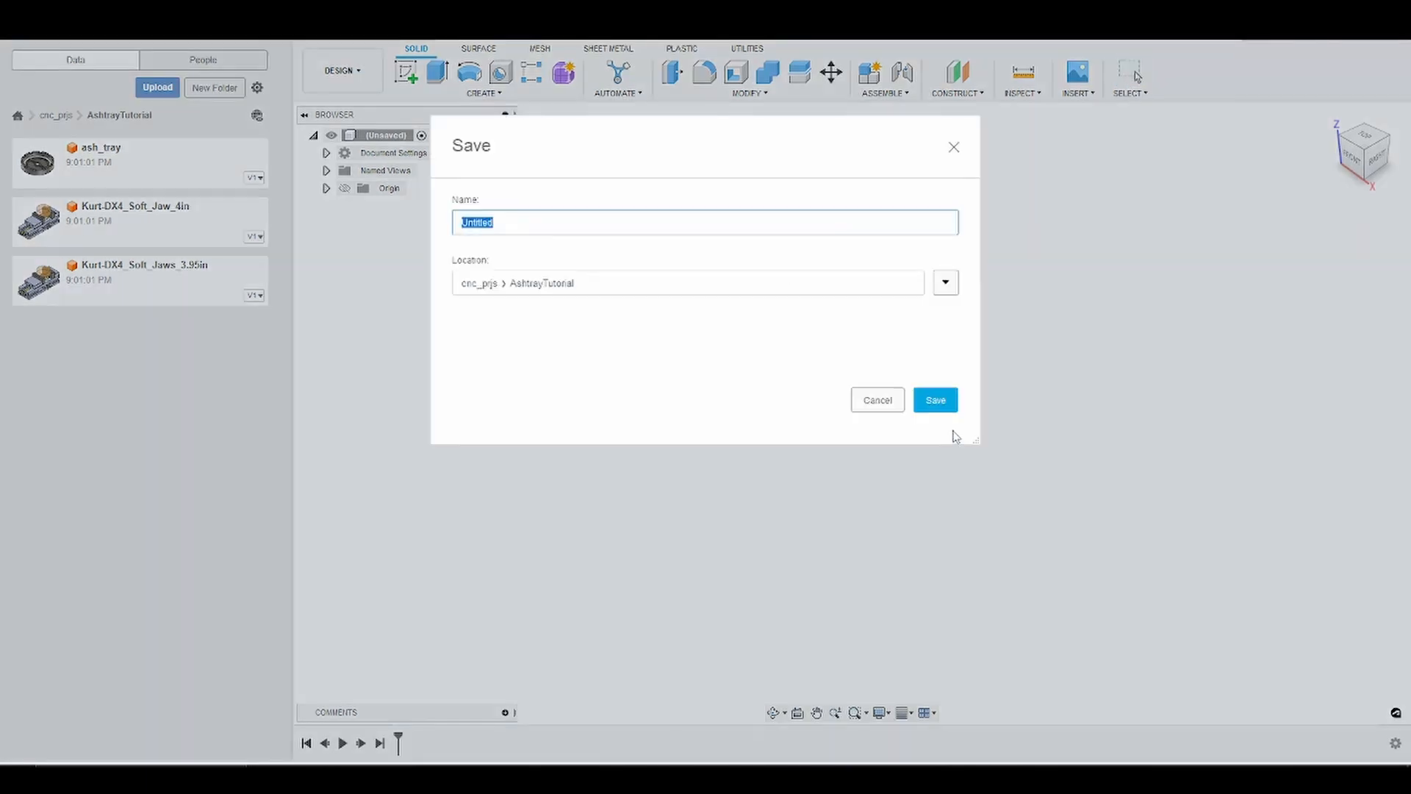
text(assembly)
key(Return)
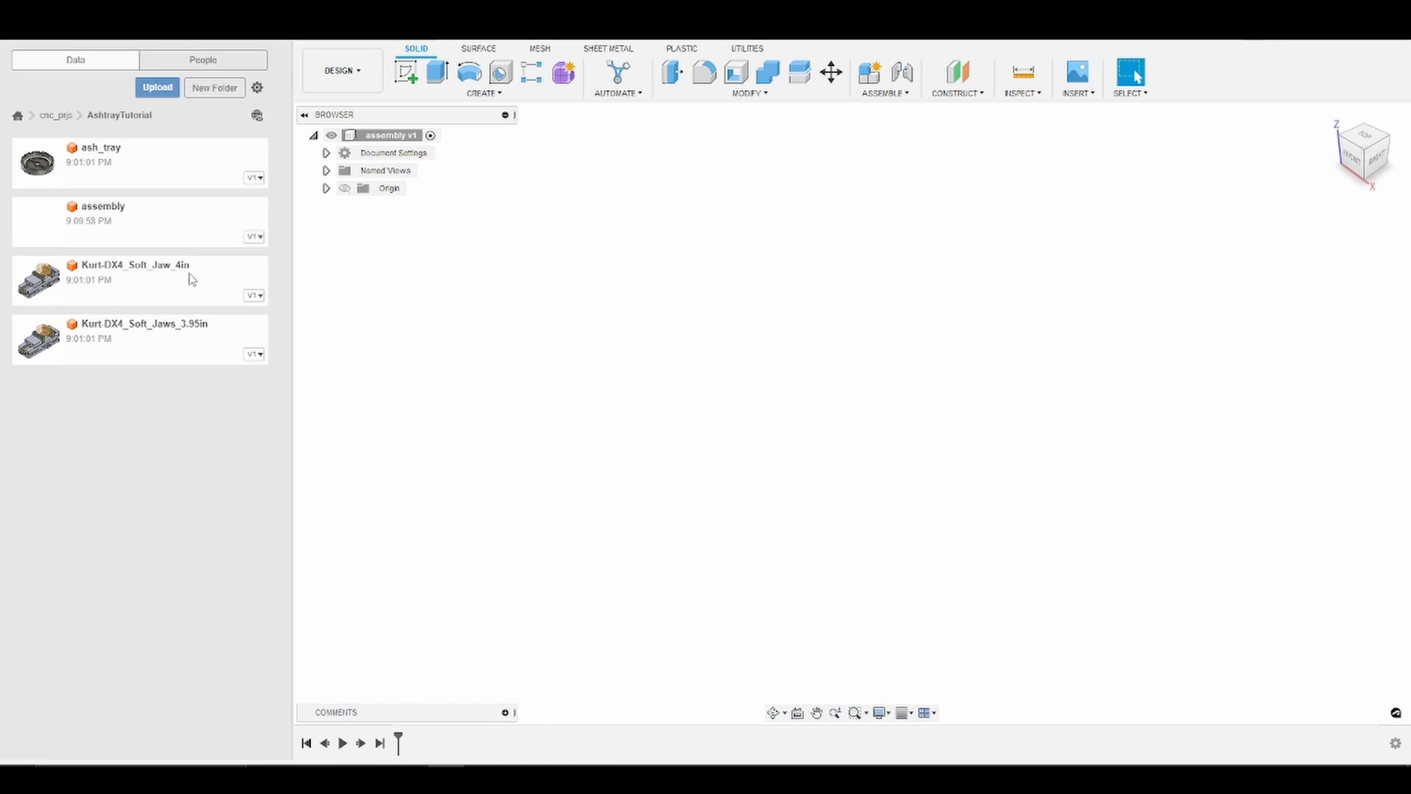
Insert Kurt-DX4_Soft_Jaw_4in at its default position and ash_tray raised 8.50 in along Z
drag(152, 290, 833, 364)
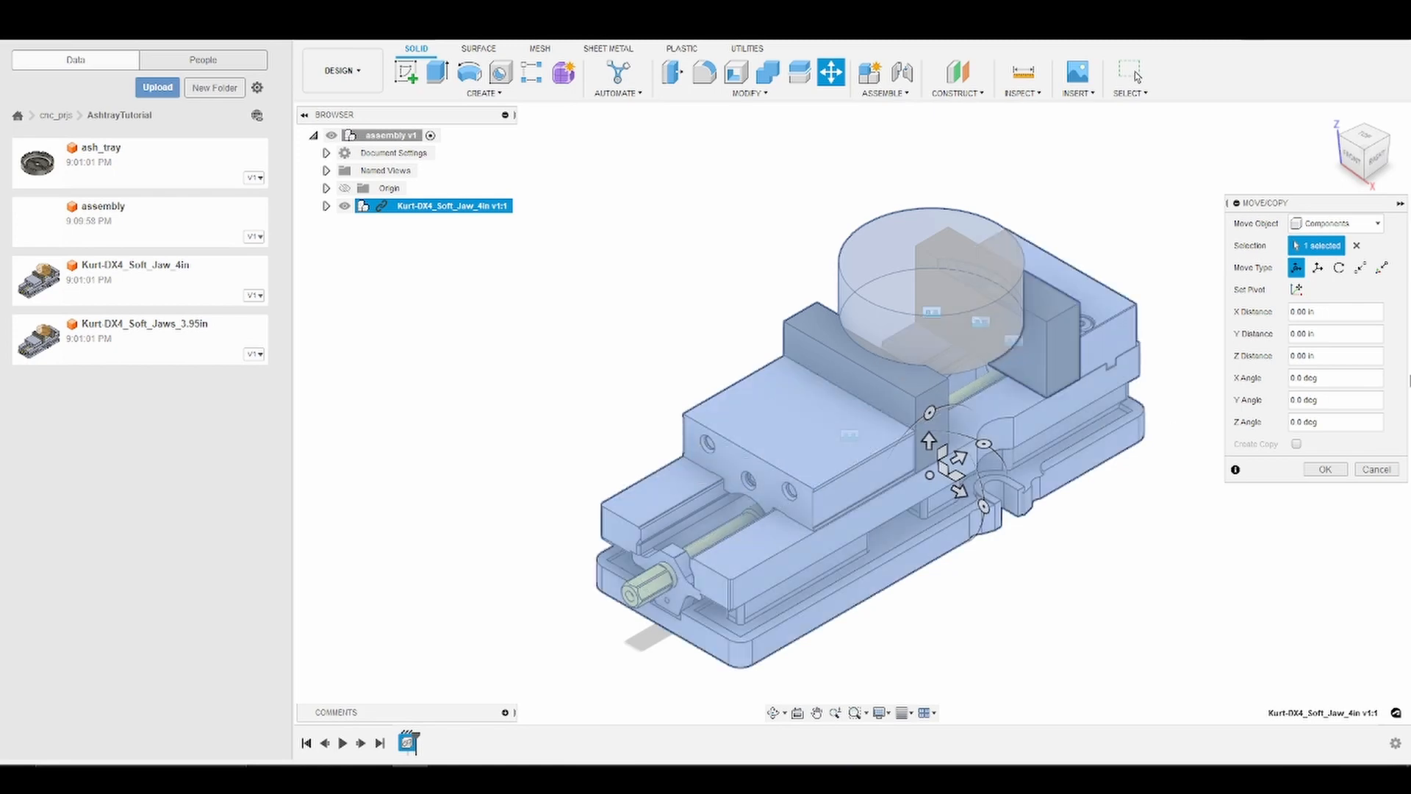
click(1325, 469)
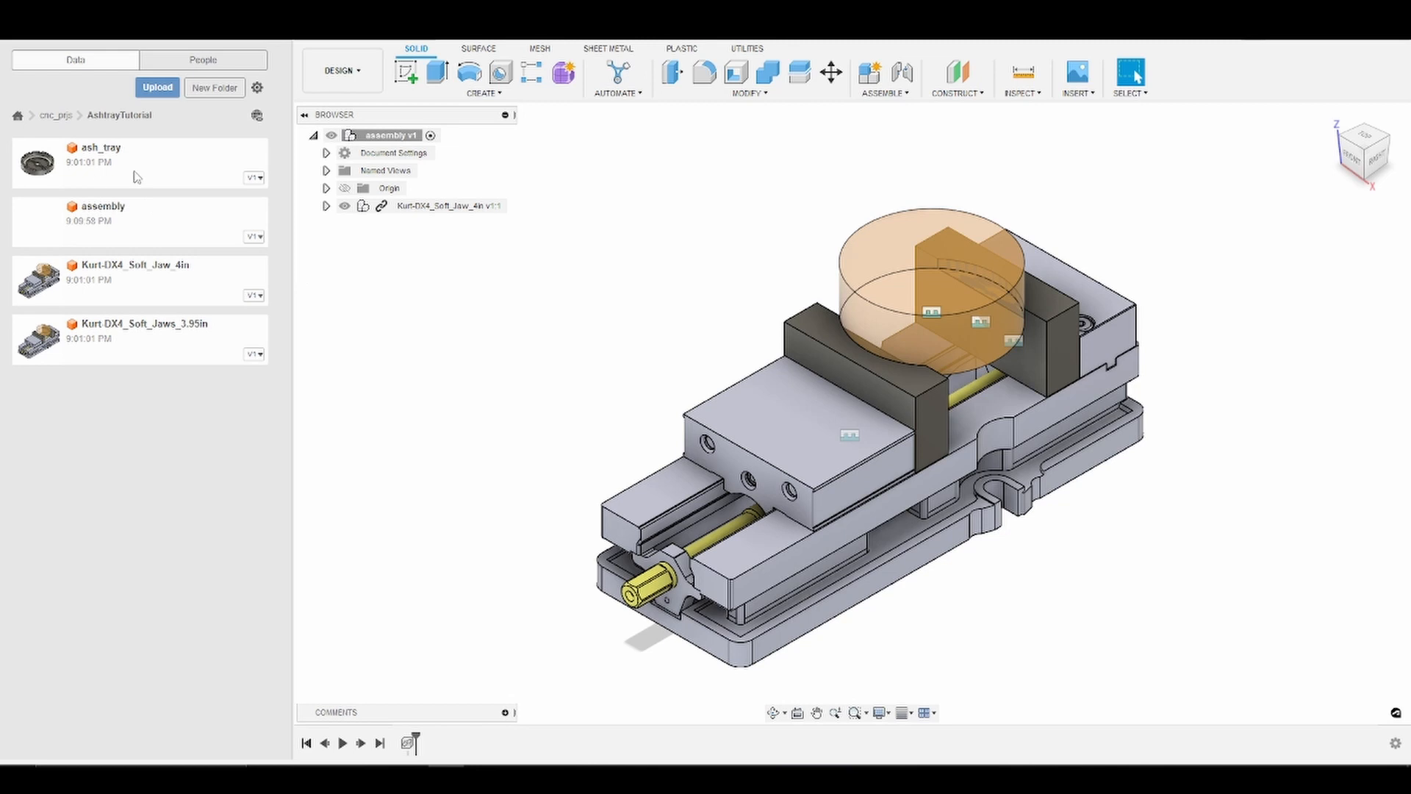
drag(135, 177, 746, 209)
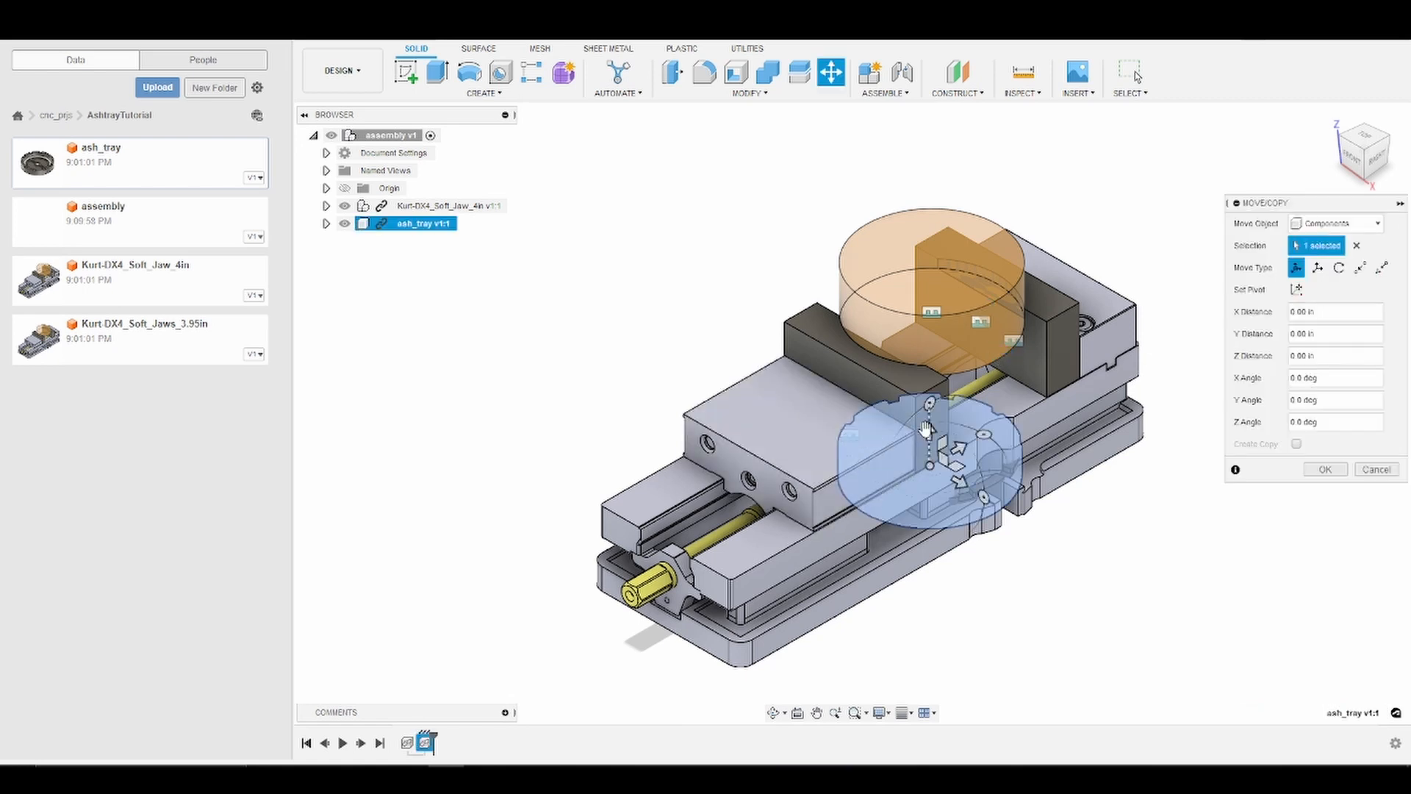
drag(930, 410, 947, 102)
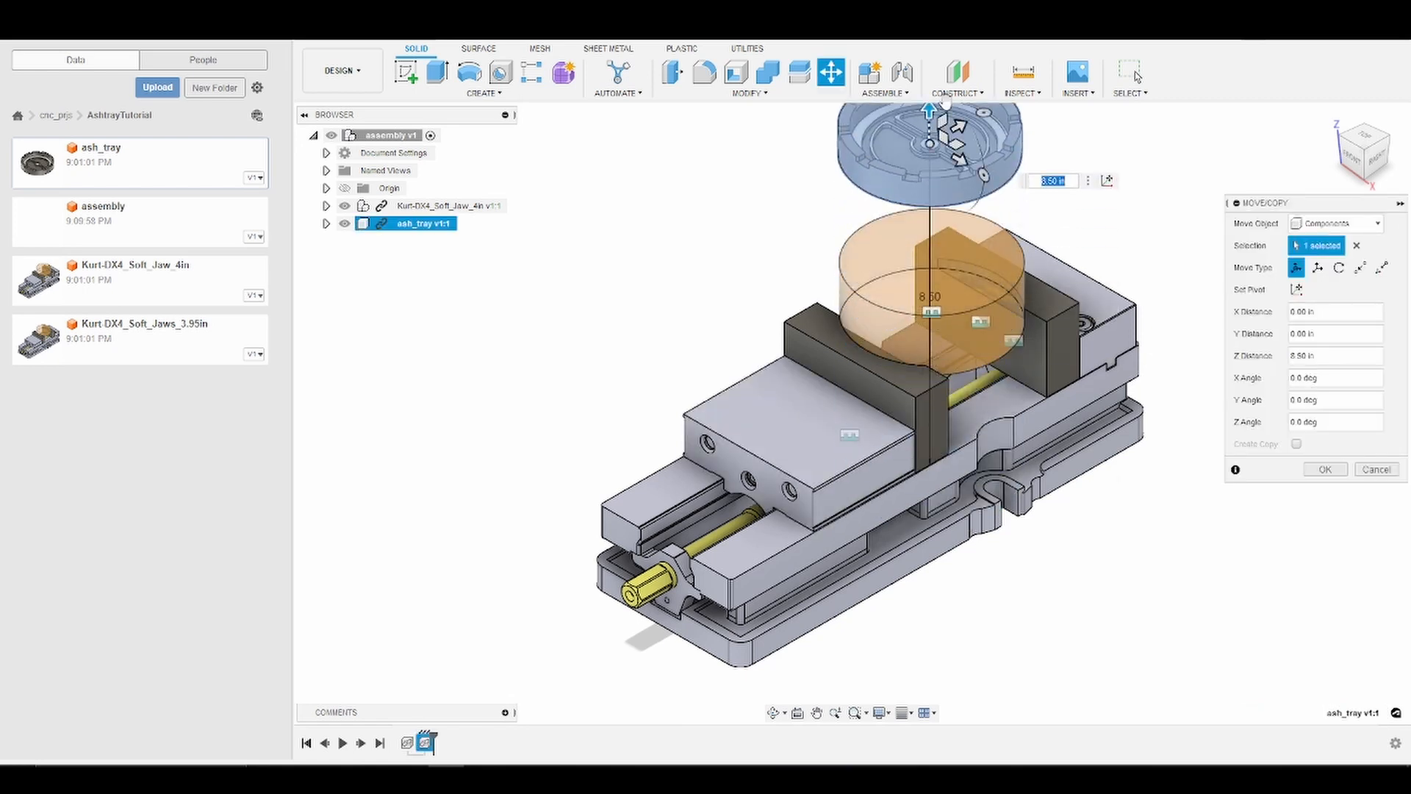
key(Return)
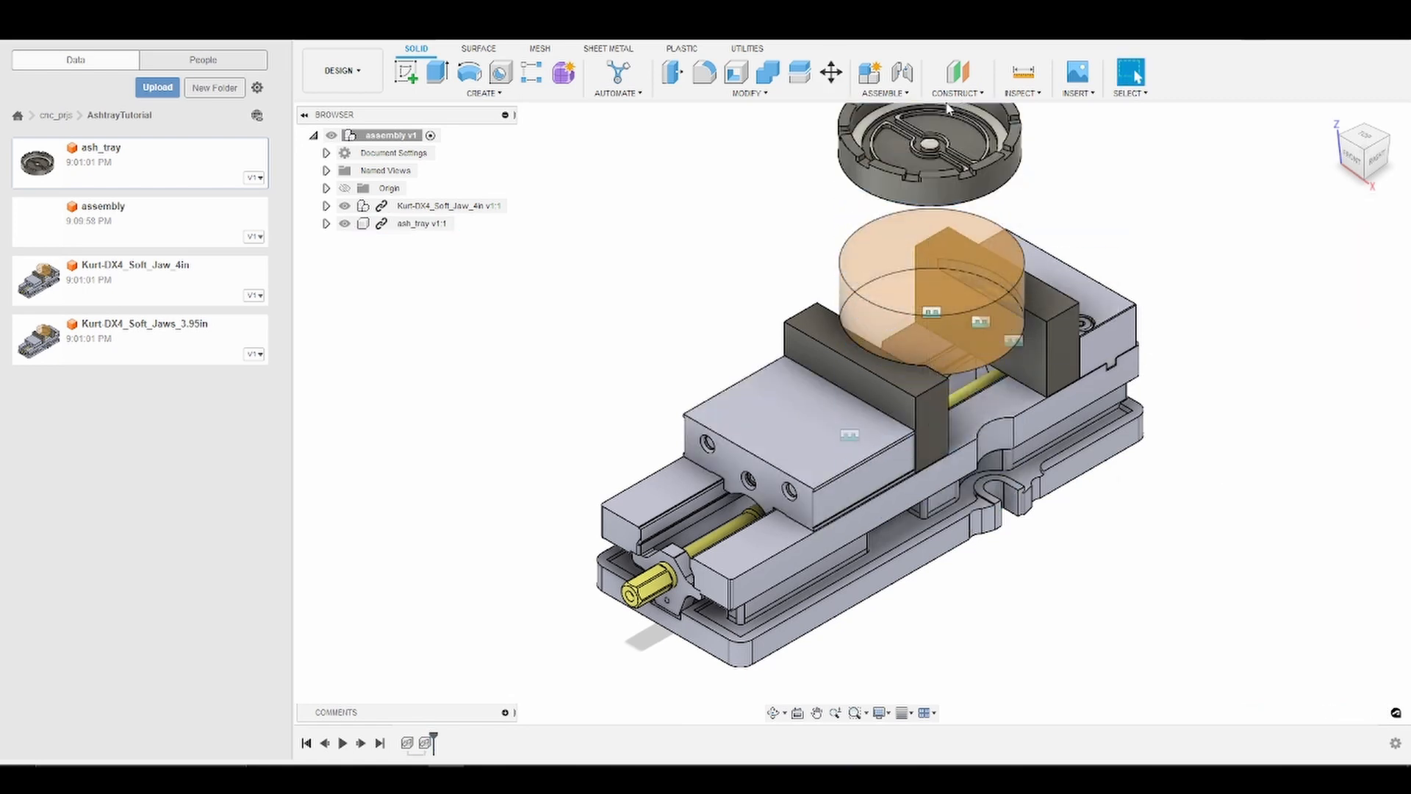
Create a joint from the center of the ash tray's underside to the center of the round stock's top face
click(774, 713)
drag(897, 529, 915, 347)
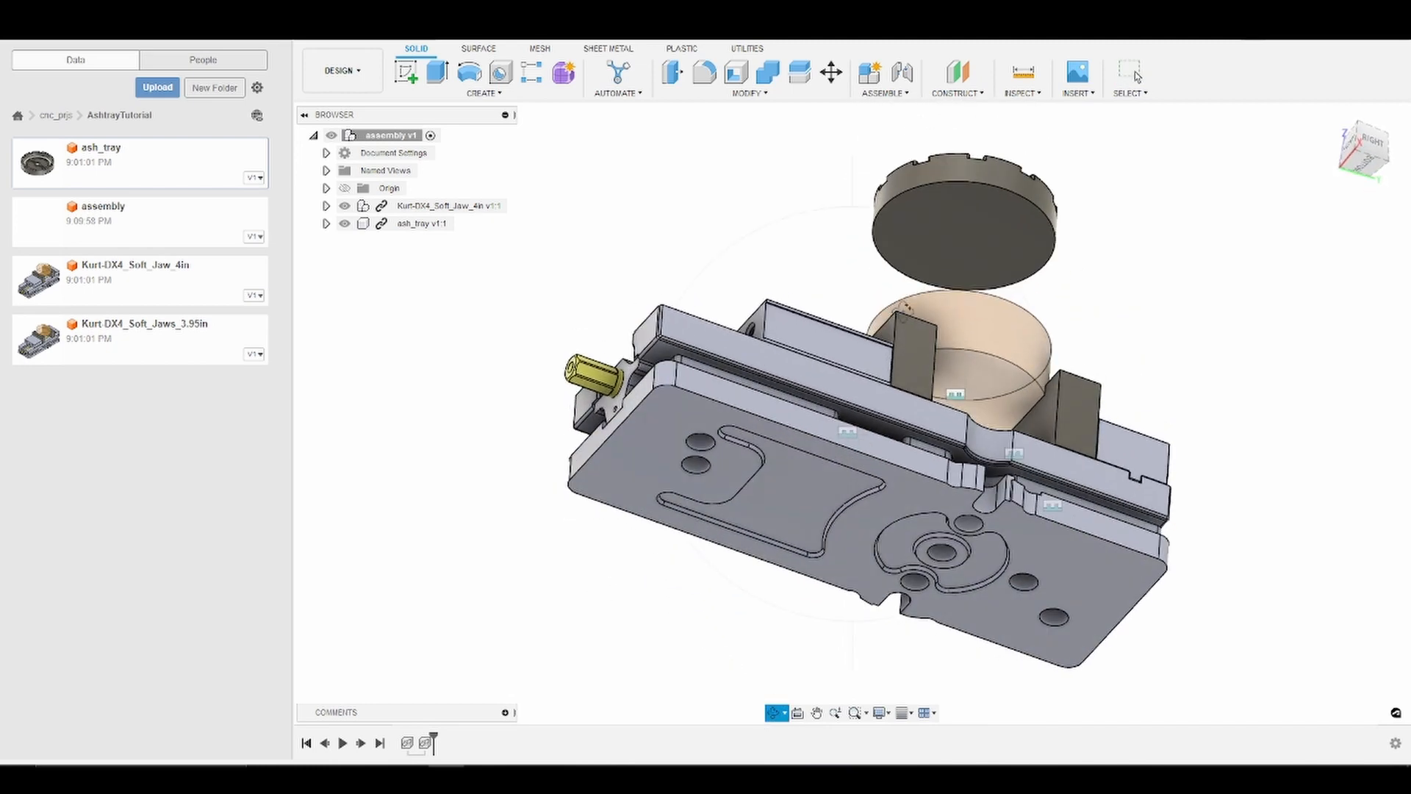
key(Escape)
key(j)
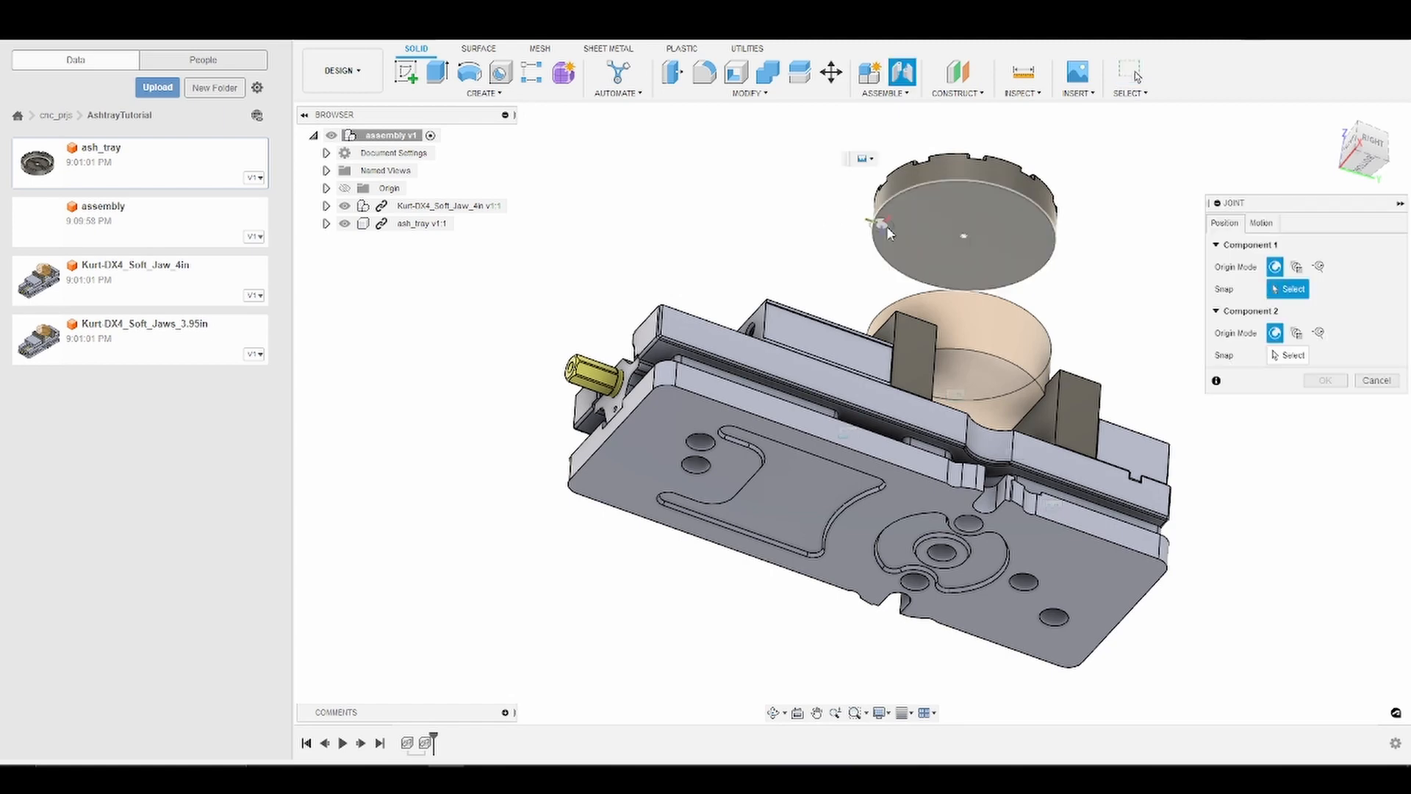
click(964, 250)
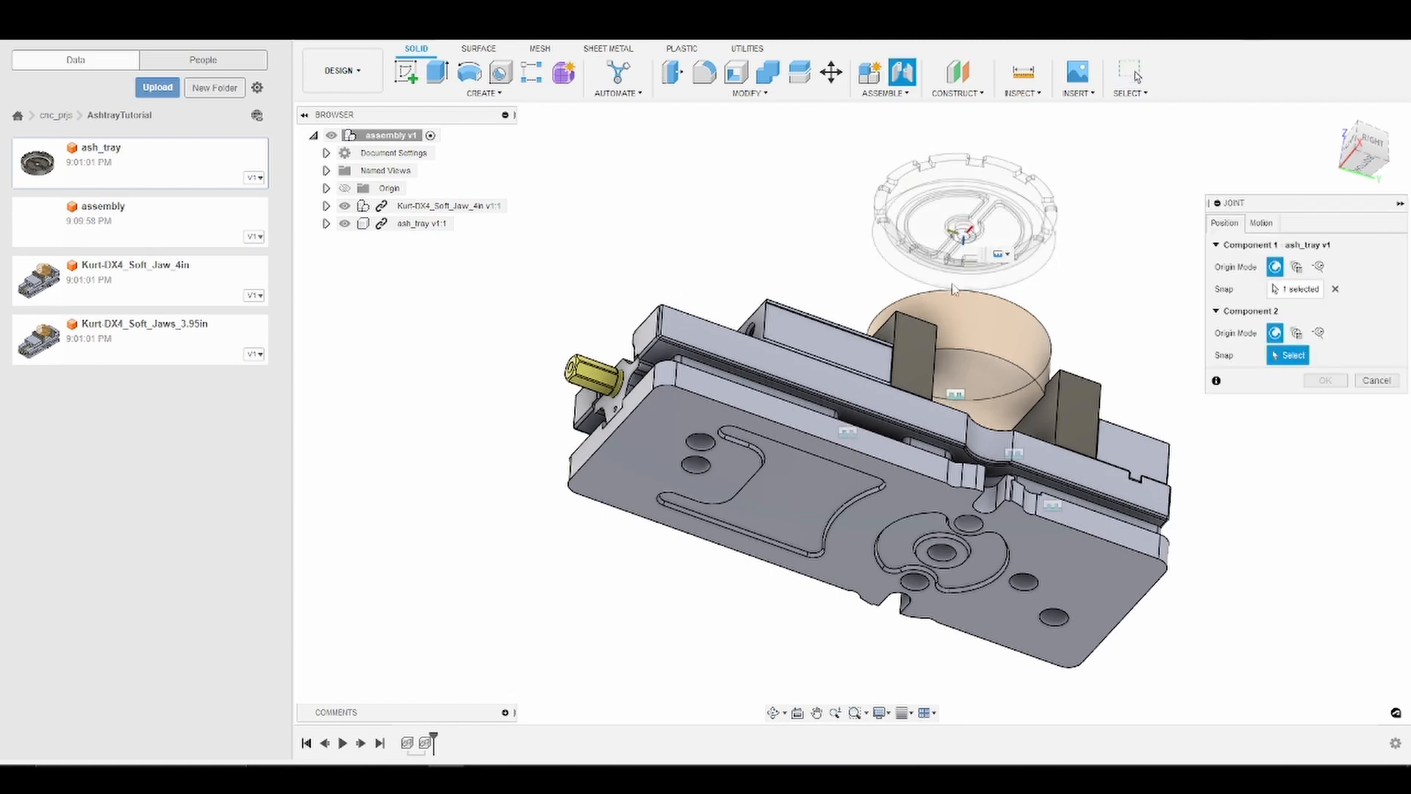
click(774, 713)
drag(828, 277, 848, 343)
drag(927, 282, 948, 288)
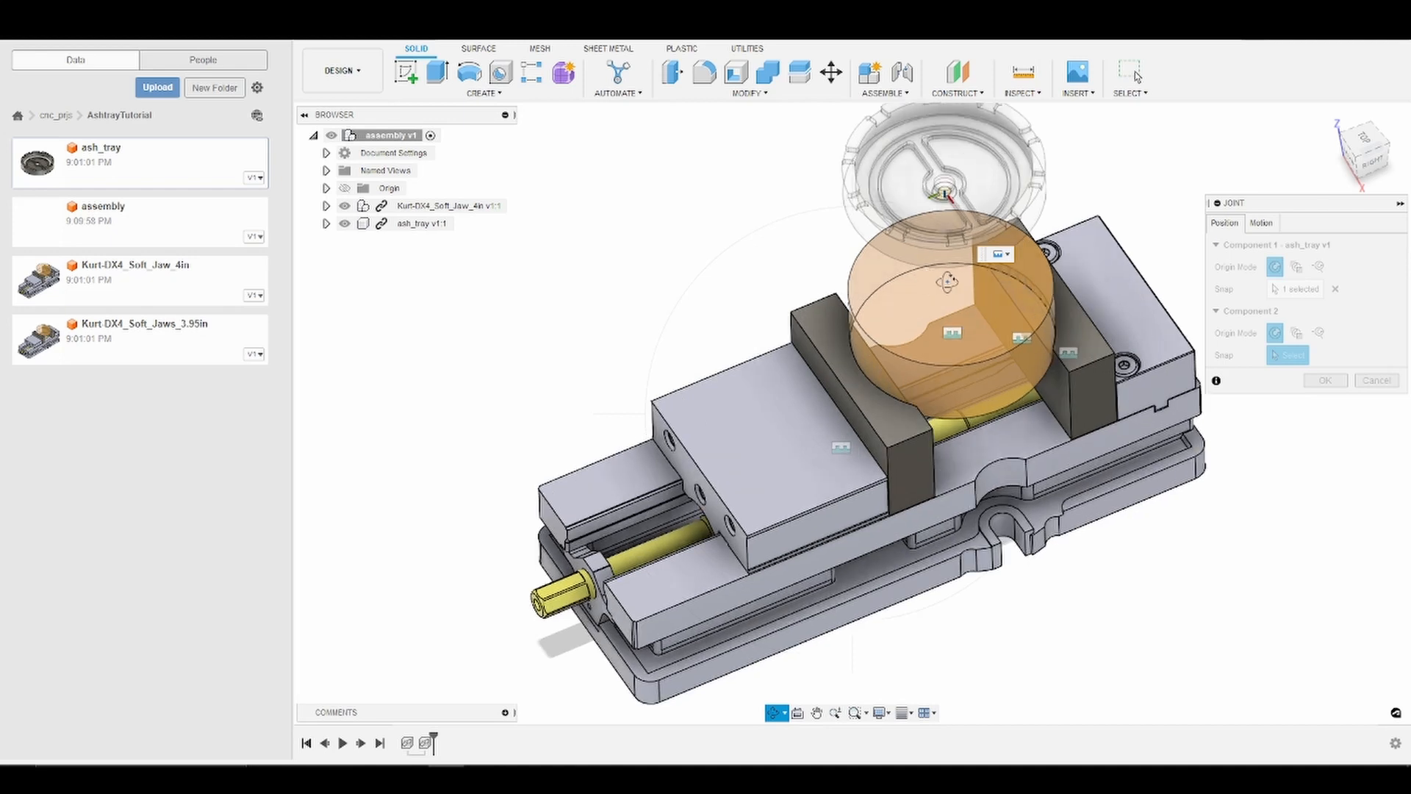
key(Escape)
click(955, 297)
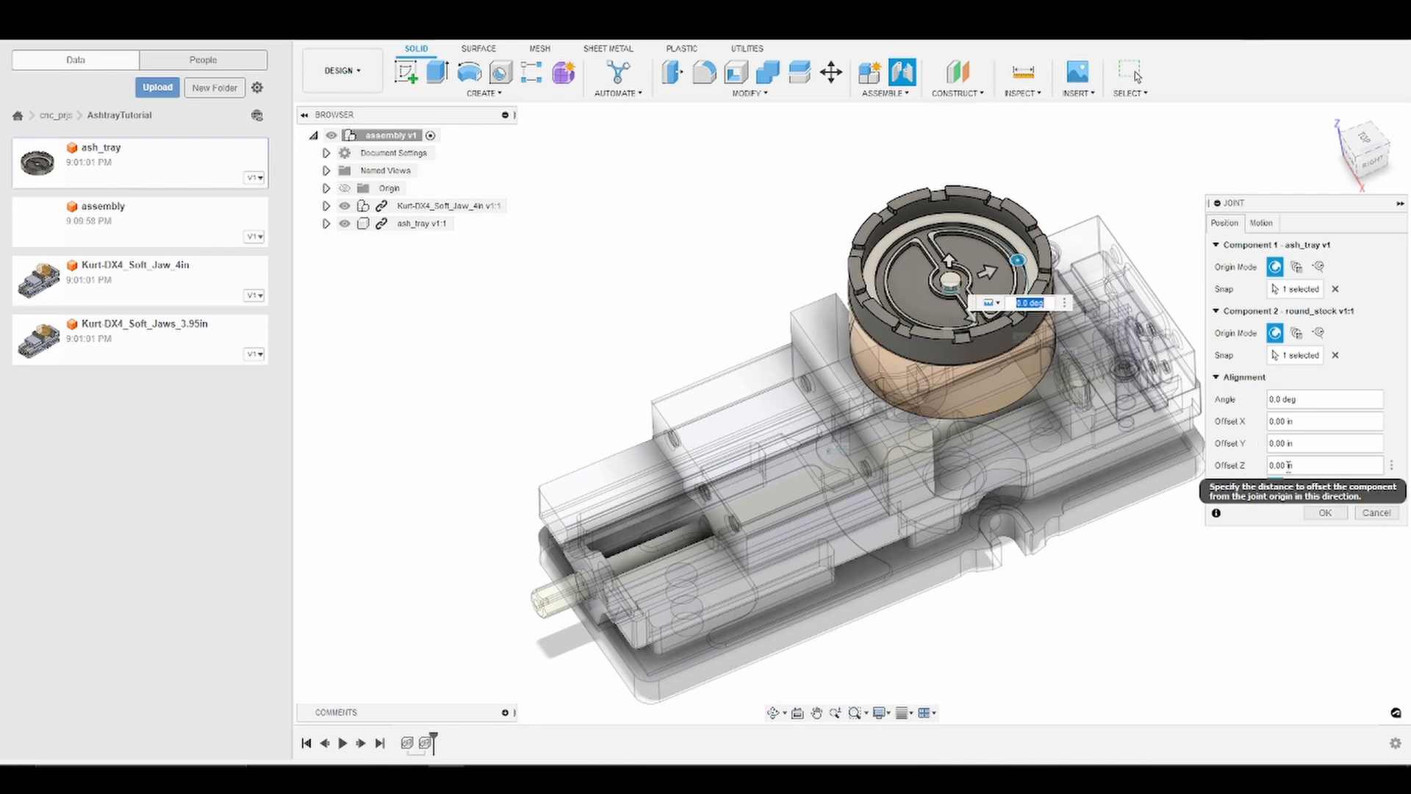
Give the joint a negative Z offset that sinks the ash tray fully inside the round stock, and complete the joint
click(1300, 471)
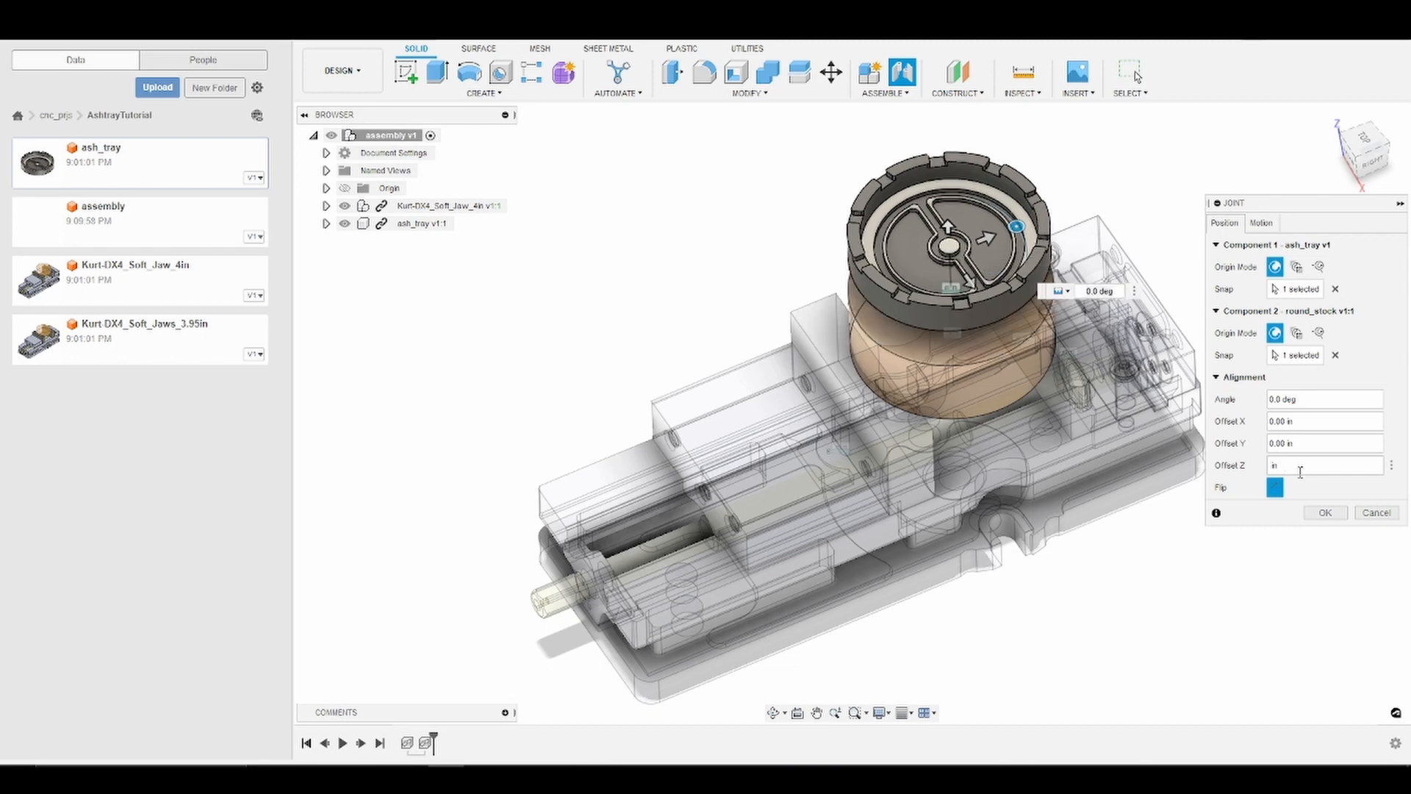
text(-.75)
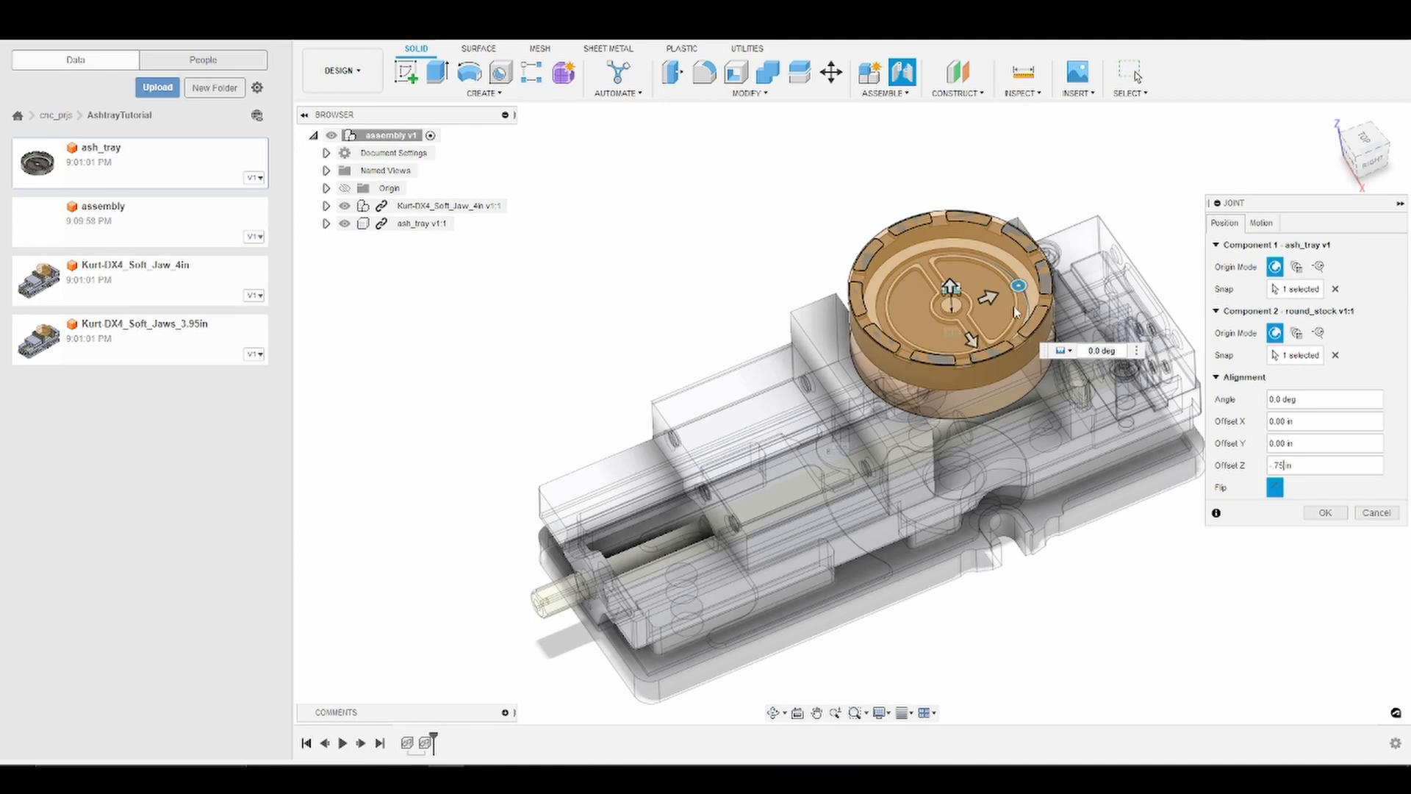
scroll(1016, 312, up, 2)
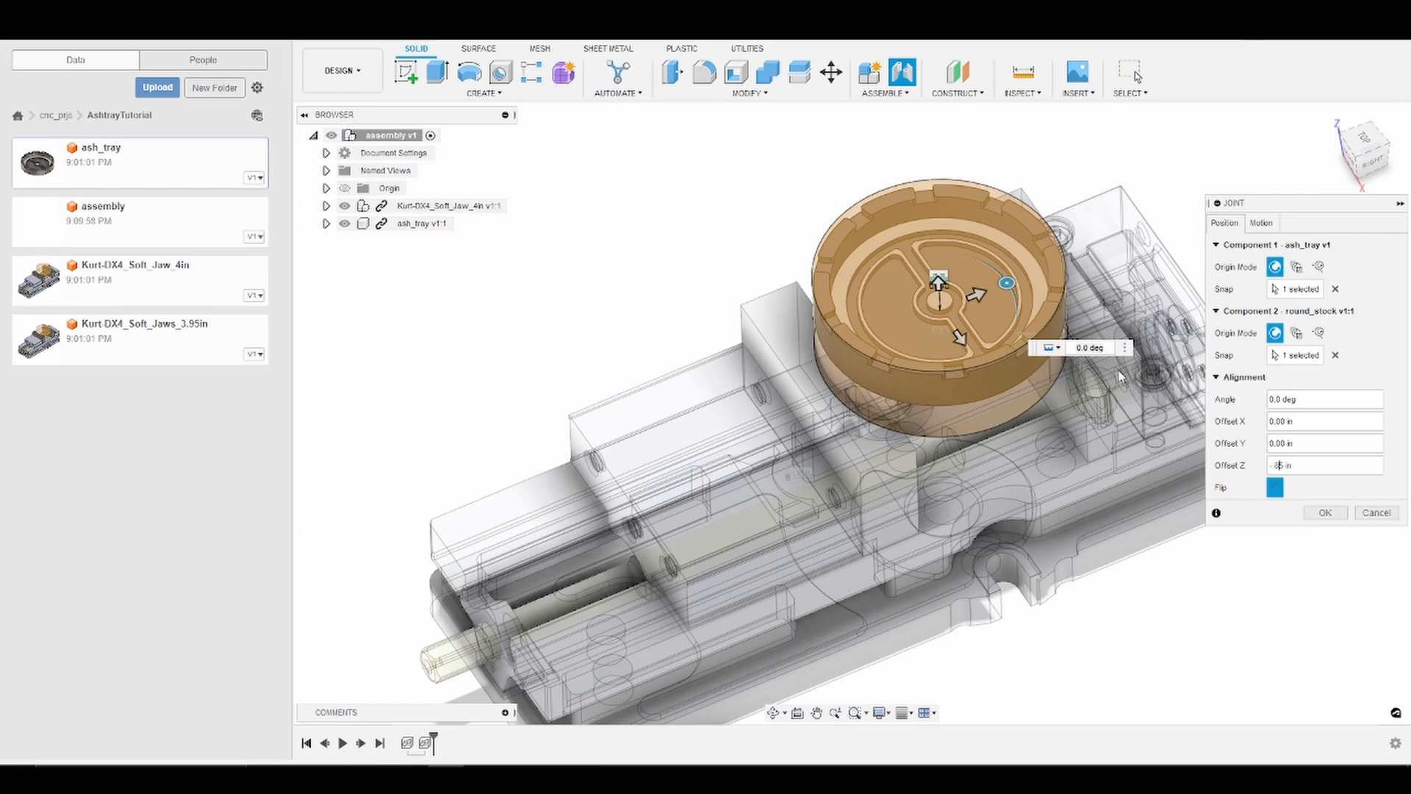
click(1325, 514)
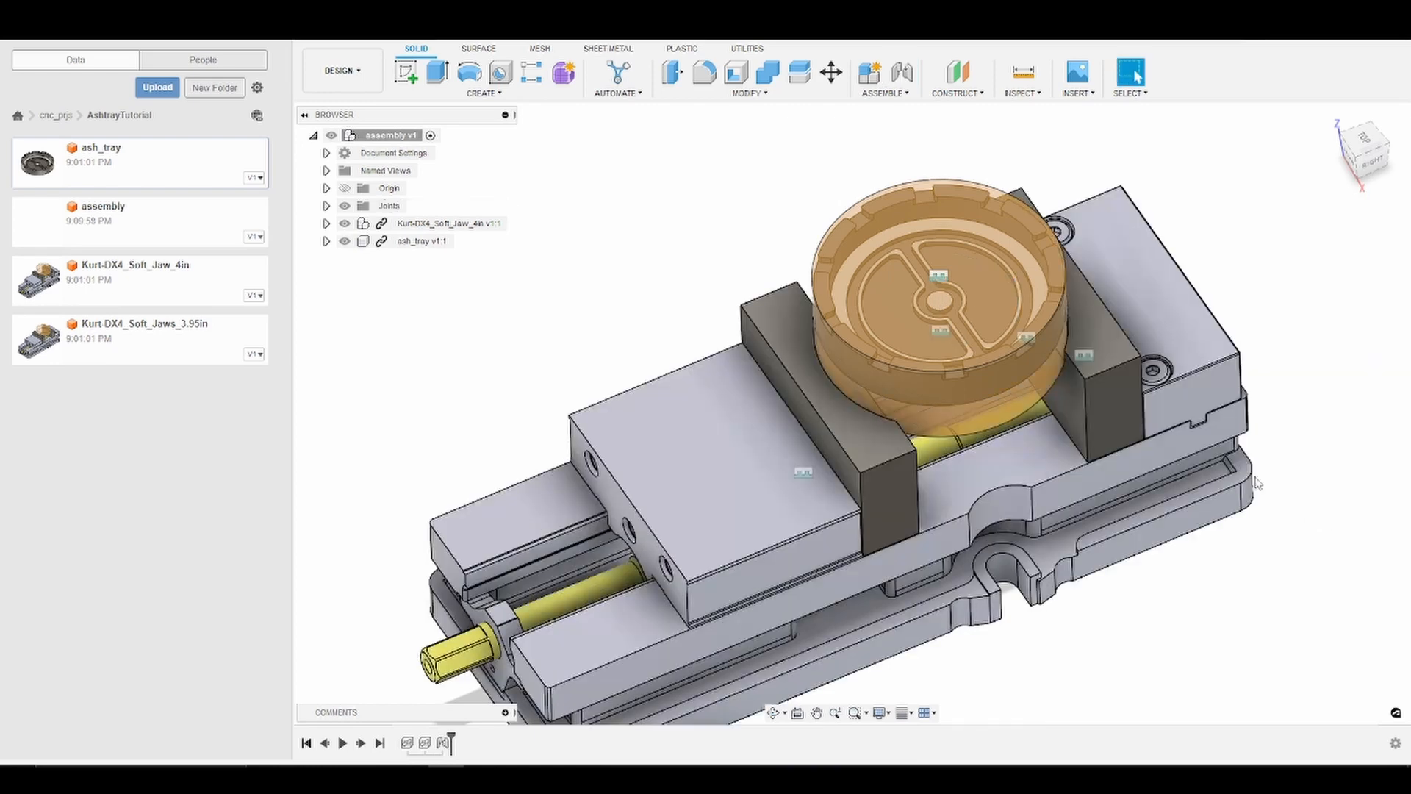
Hide the Kurt-DX4_Soft_Jaw_4in vise component
click(1338, 125)
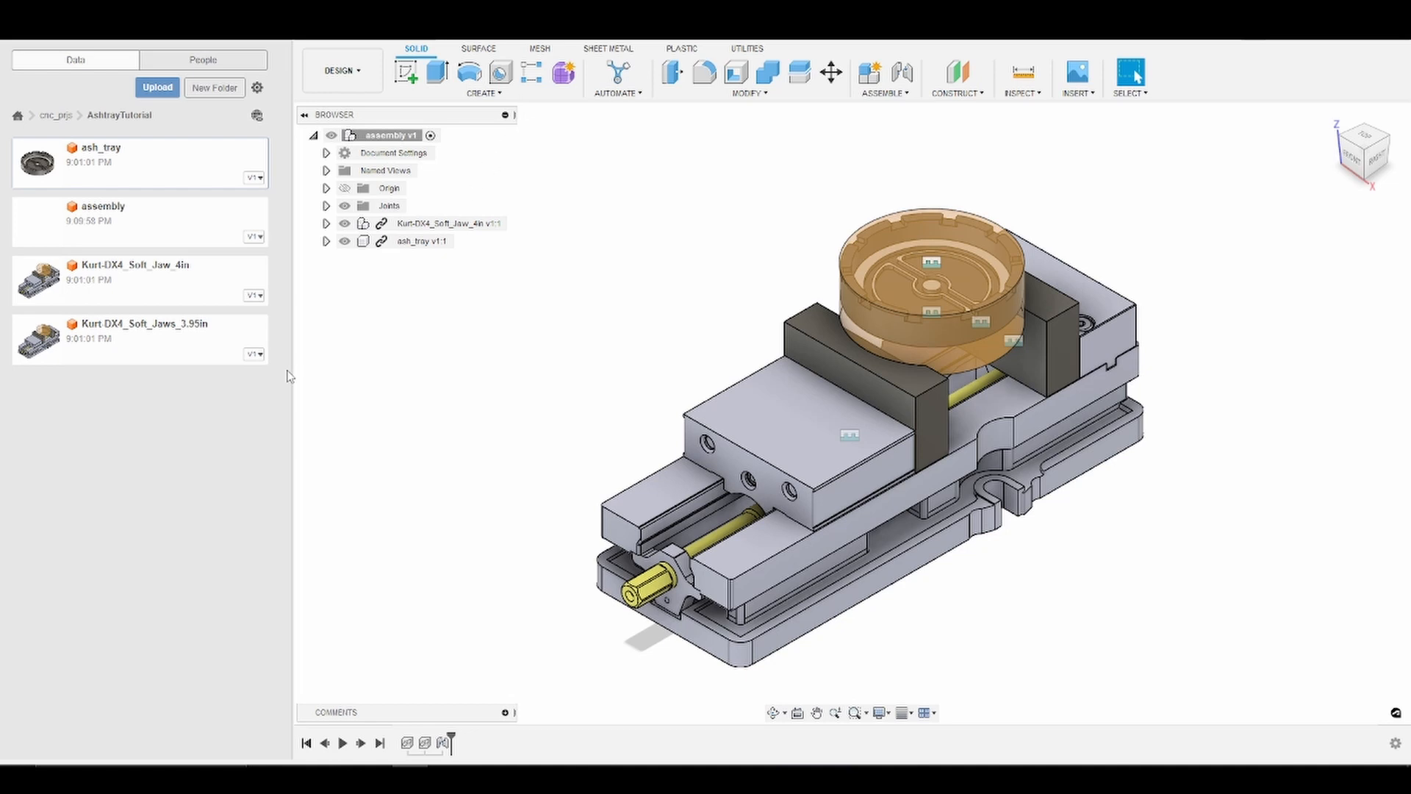
click(348, 230)
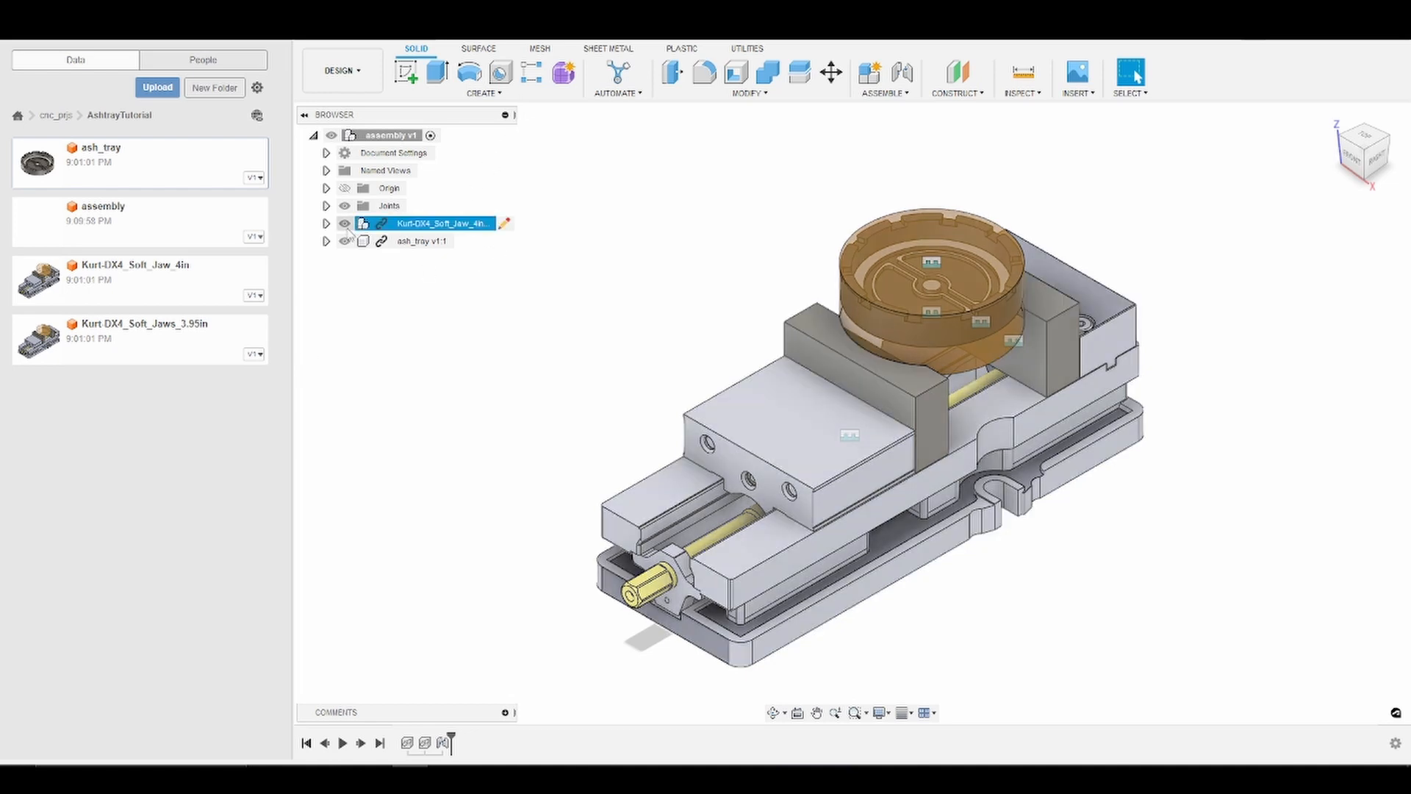
click(345, 224)
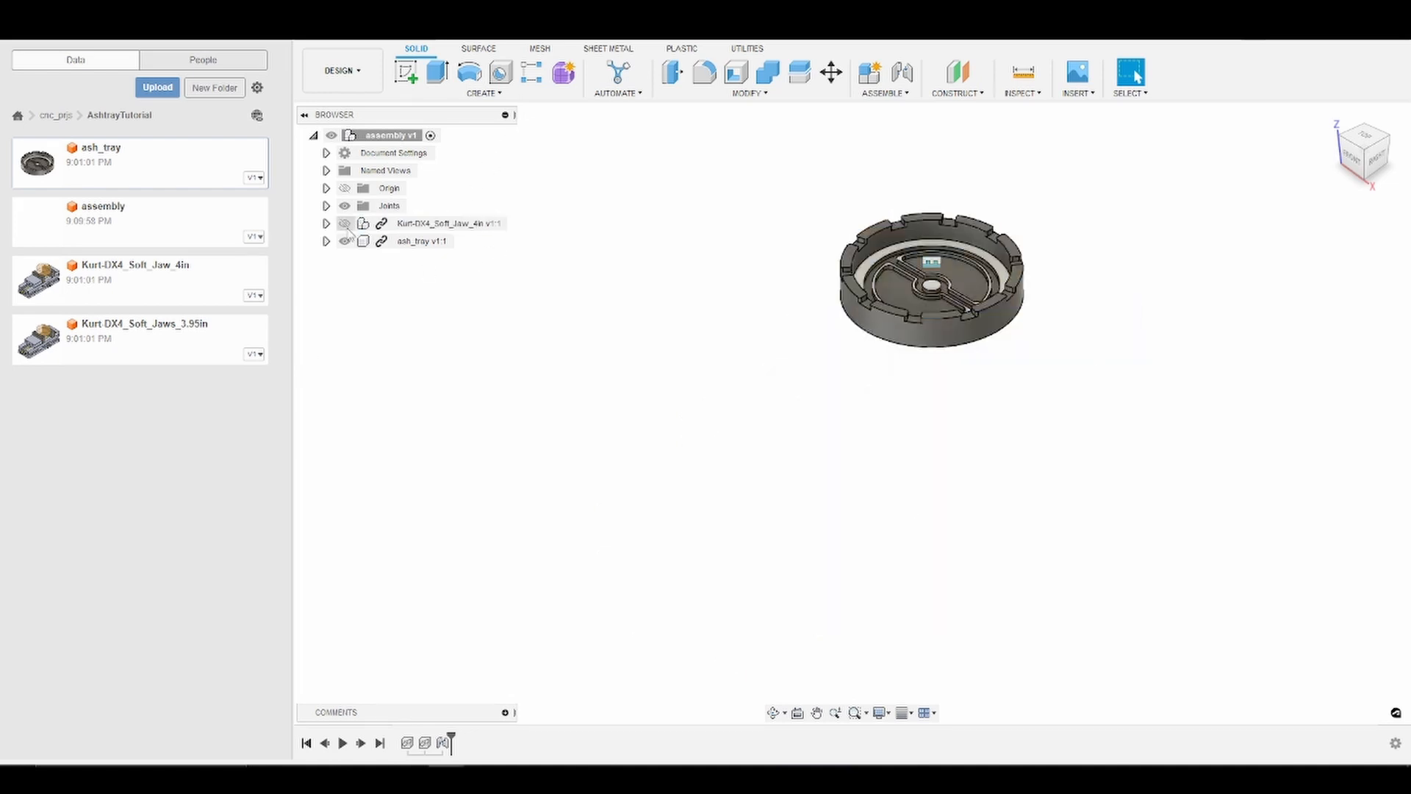
Insert Kurt-DX4_Soft_Jaws_3.95in into the assembly and raise it 10.50 in along Z, above the ash tray
drag(125, 344, 704, 294)
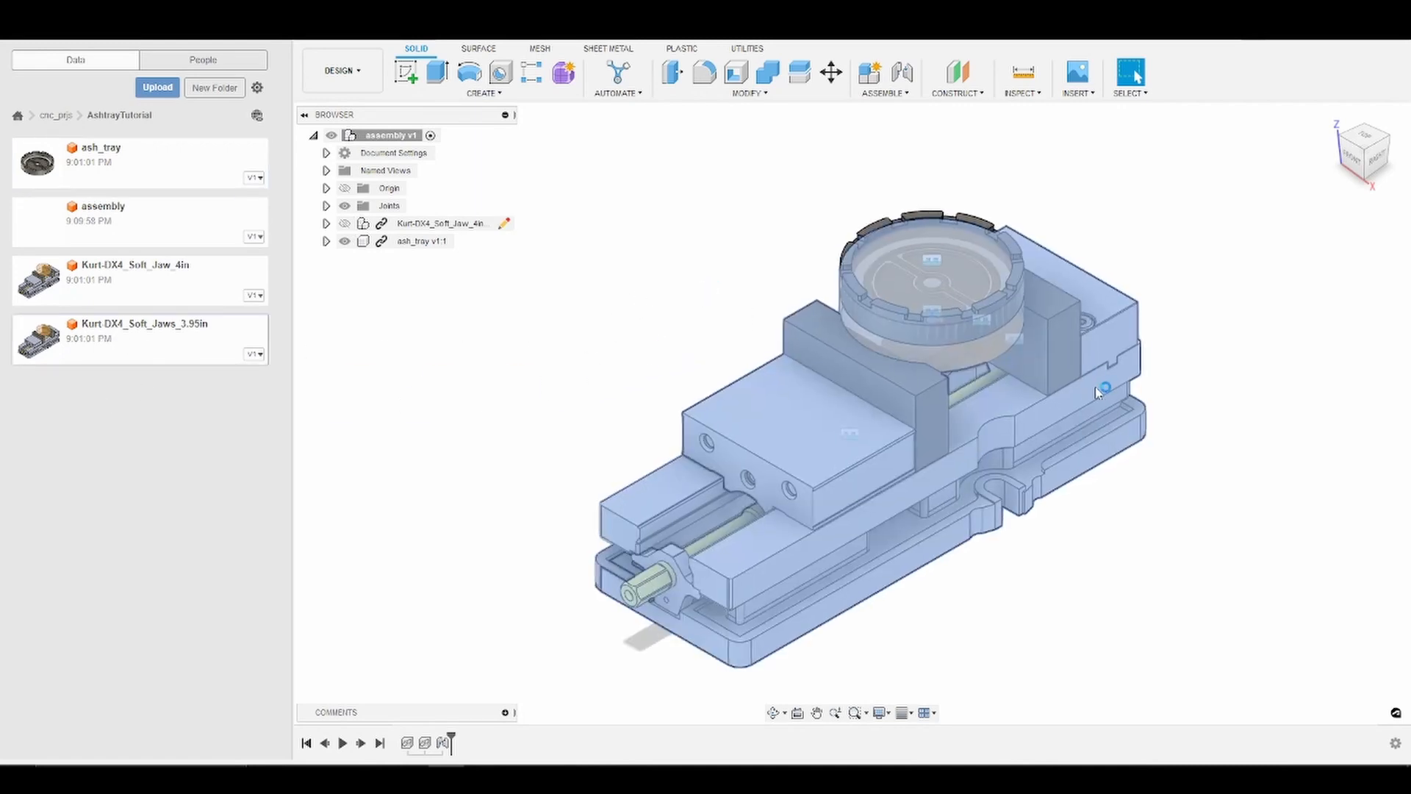
drag(930, 439, 931, 176)
middle_drag(1098, 290, 1077, 555)
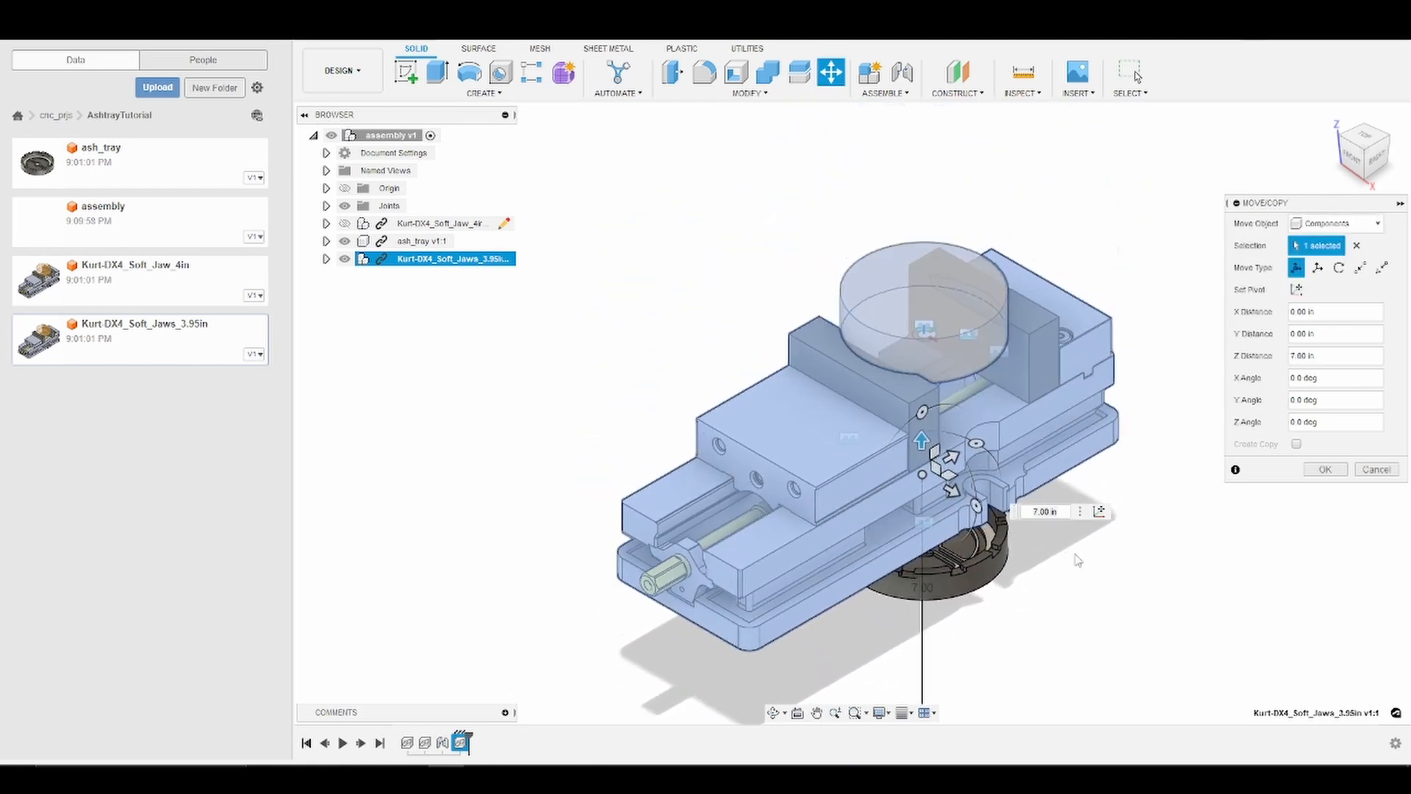
drag(919, 445, 918, 327)
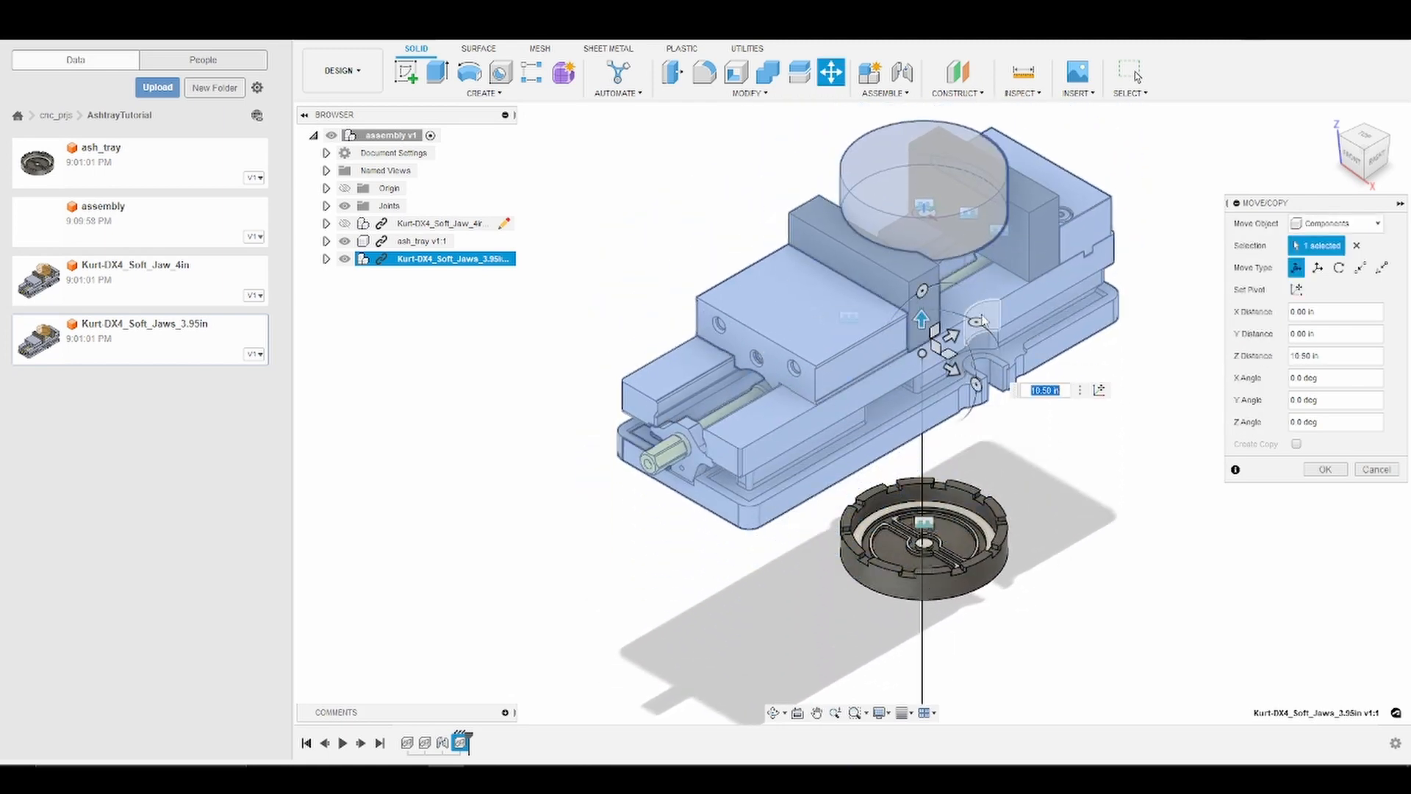
Flip the 3.95in vise 180 degrees about Y and move it -6.00 in along its inverted Z axis, clear of the ash tray
drag(971, 381, 646, 205)
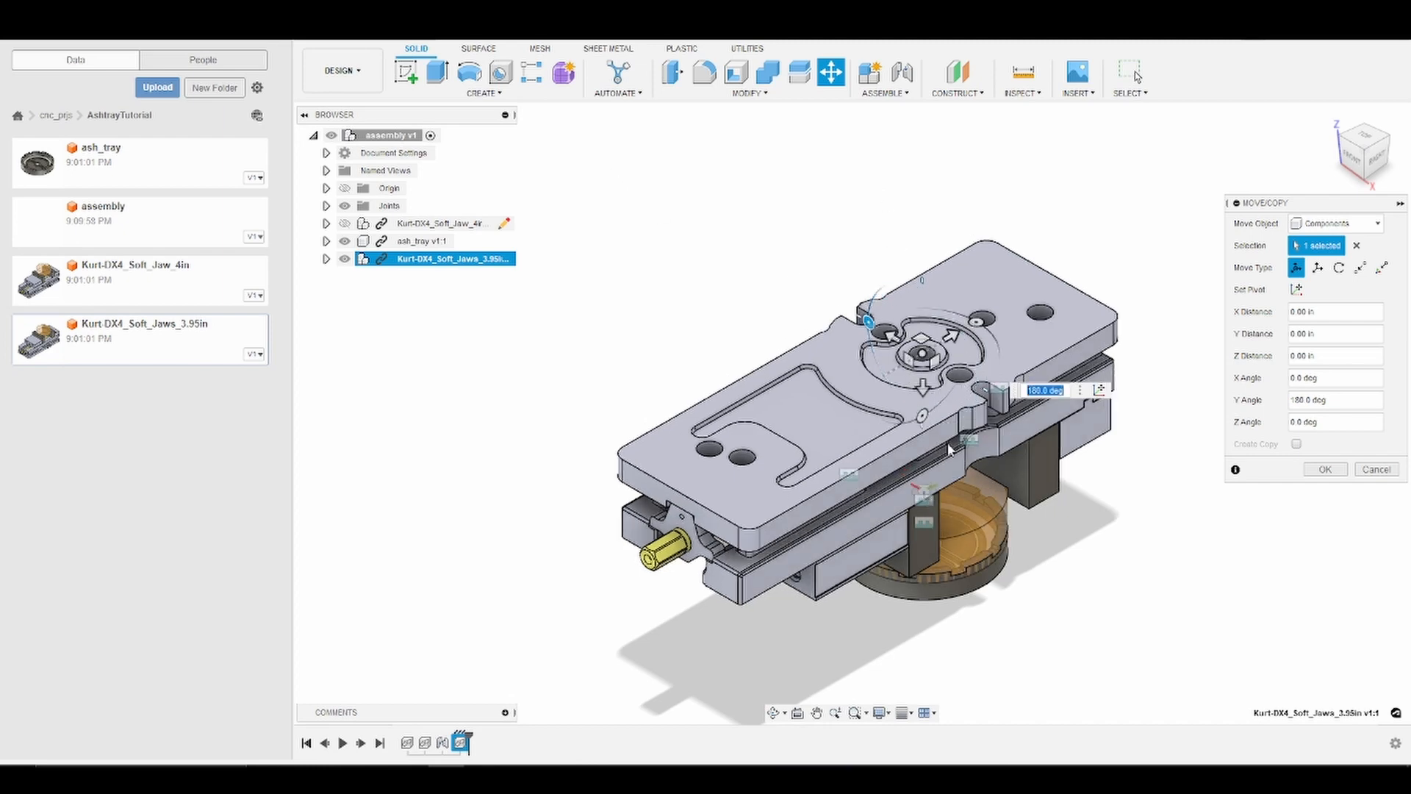
drag(924, 386, 897, 184)
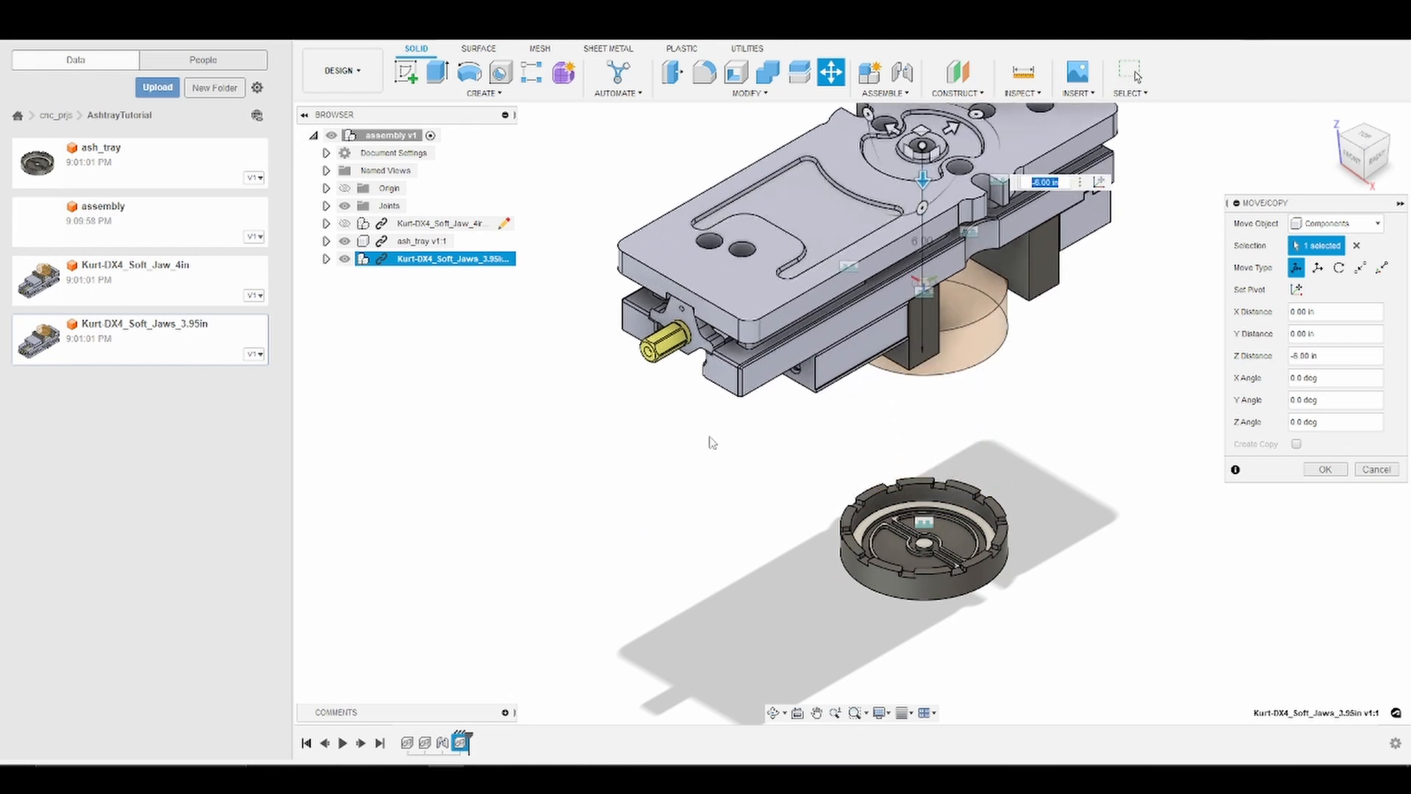
key(Return)
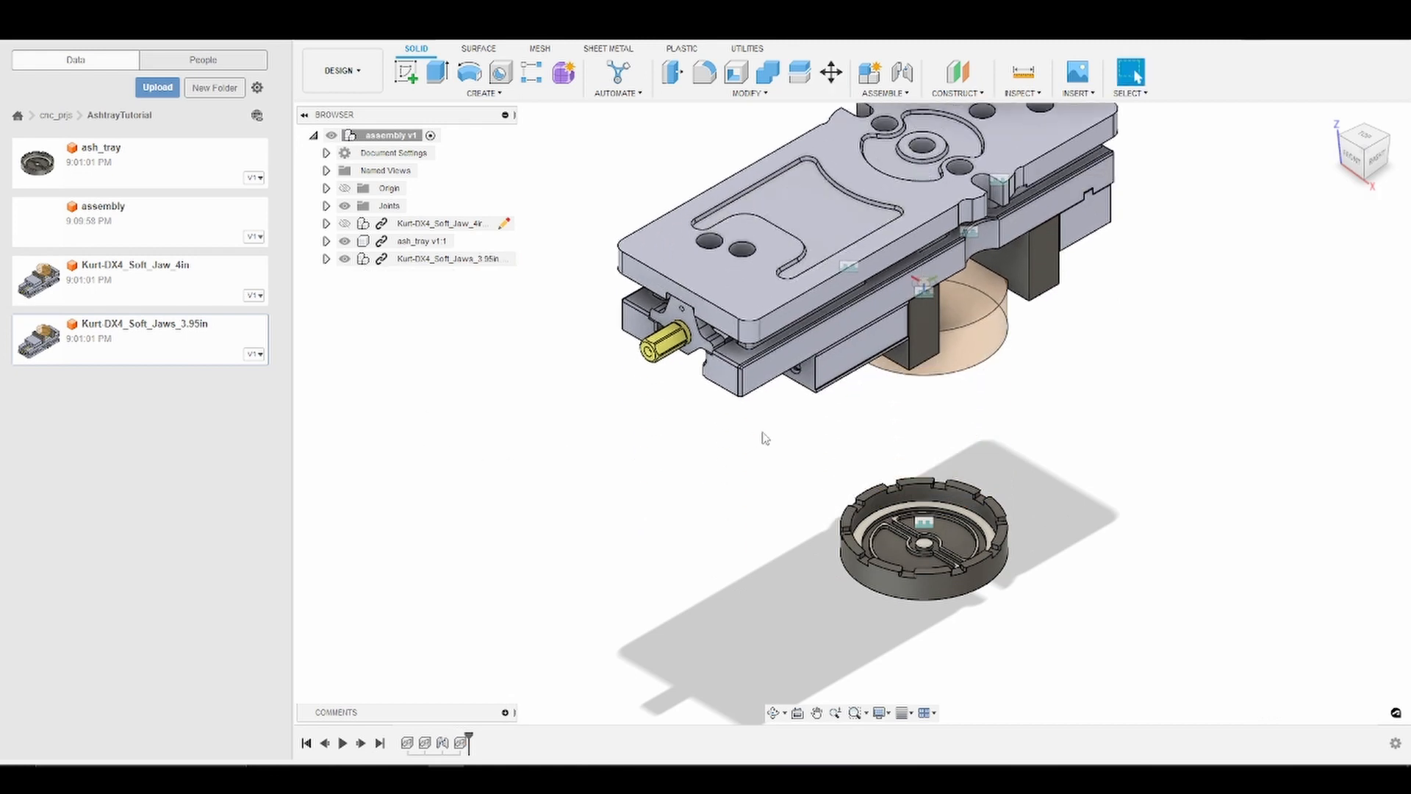
Hide the round_stock component inside the Kurt-DX4_Soft_Jaws_3.95in vise
click(326, 258)
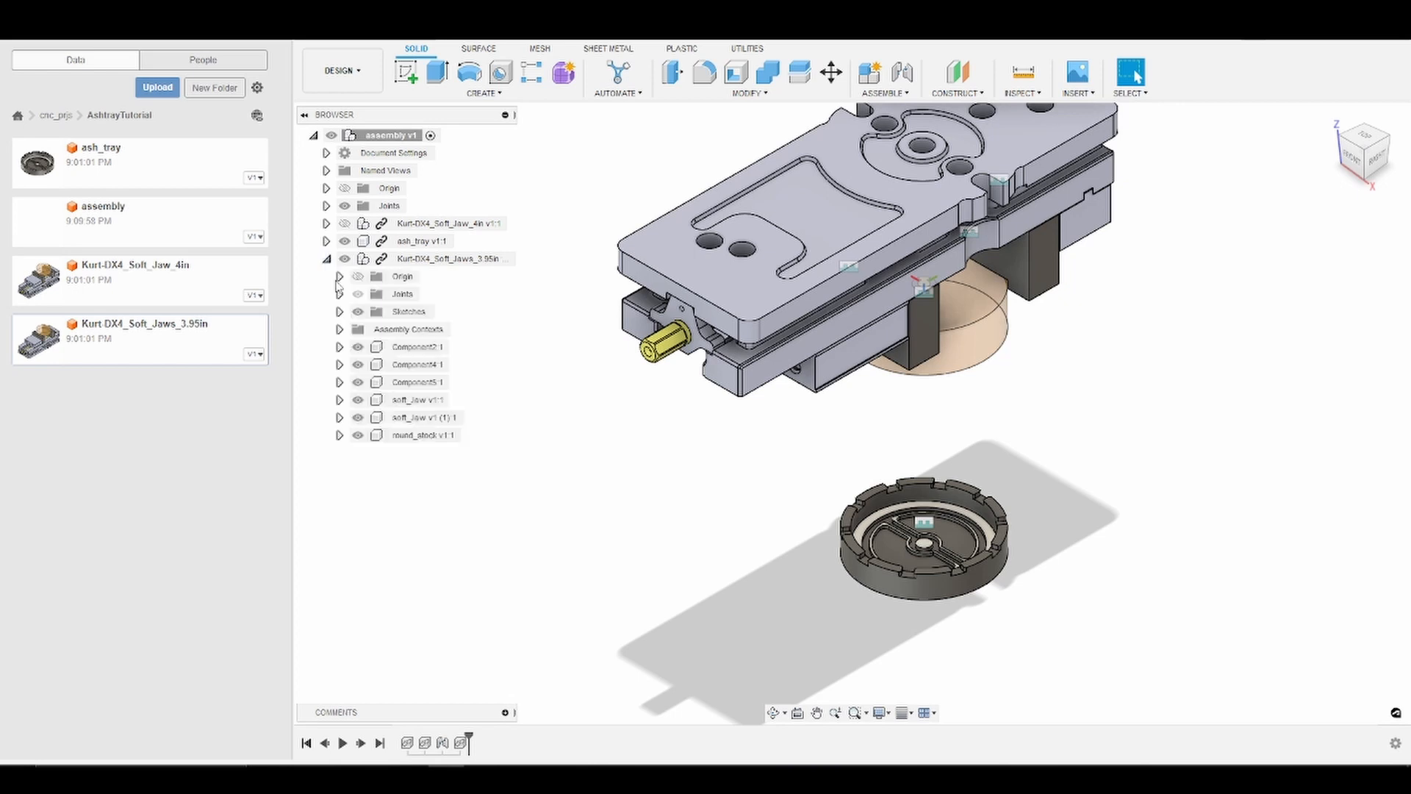
click(365, 436)
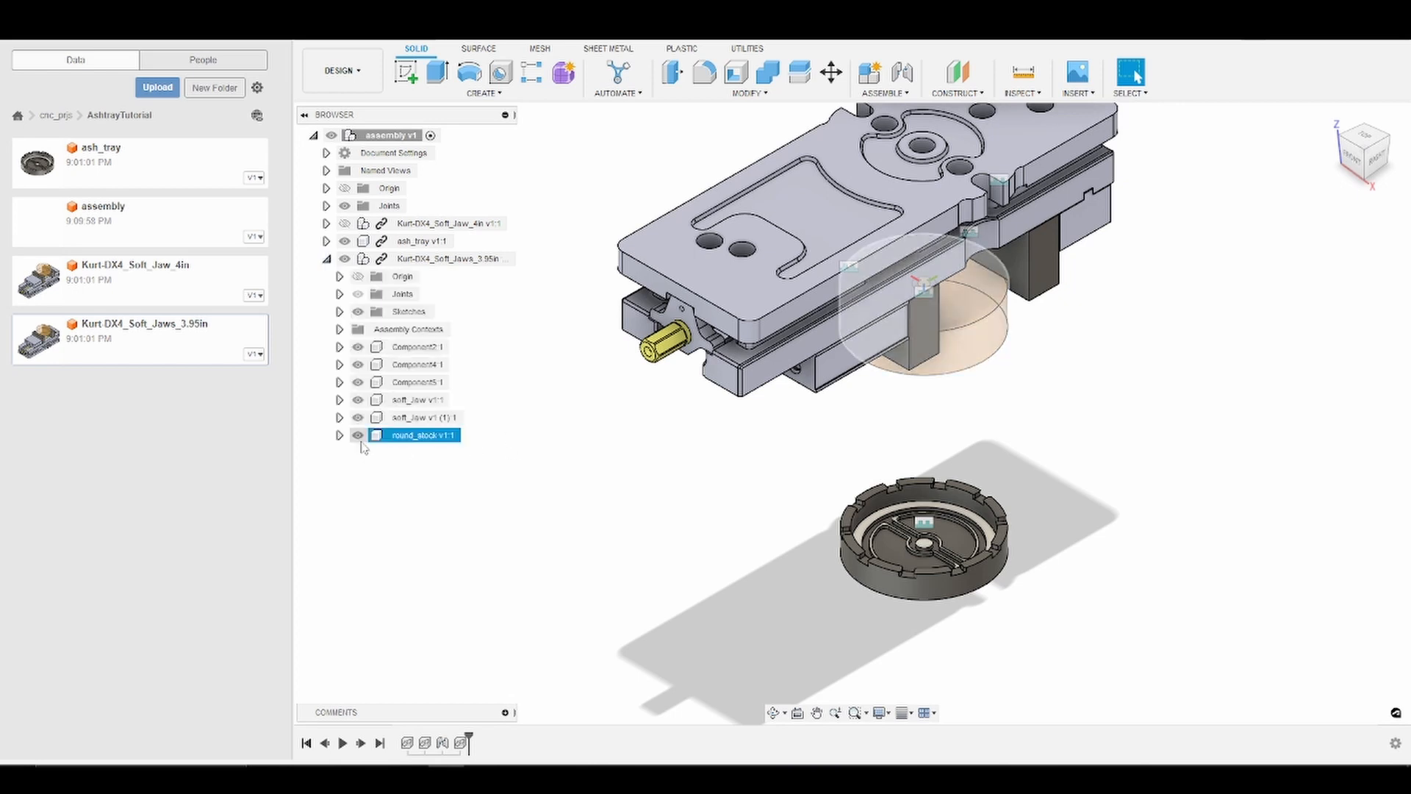
click(358, 436)
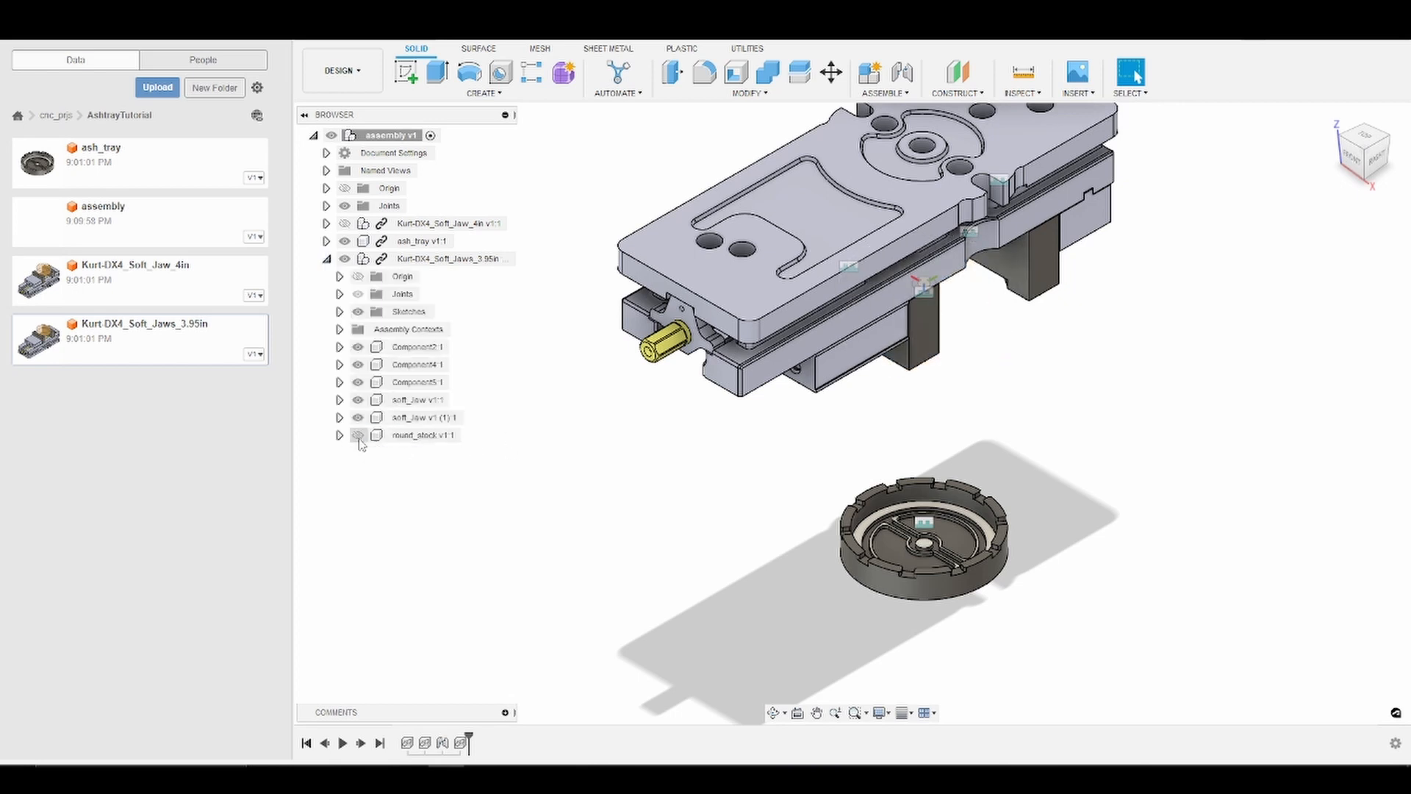
Open the ash_tray design and start a sketch on the top face of one of its raised rim segments
scroll(877, 561, up, 3)
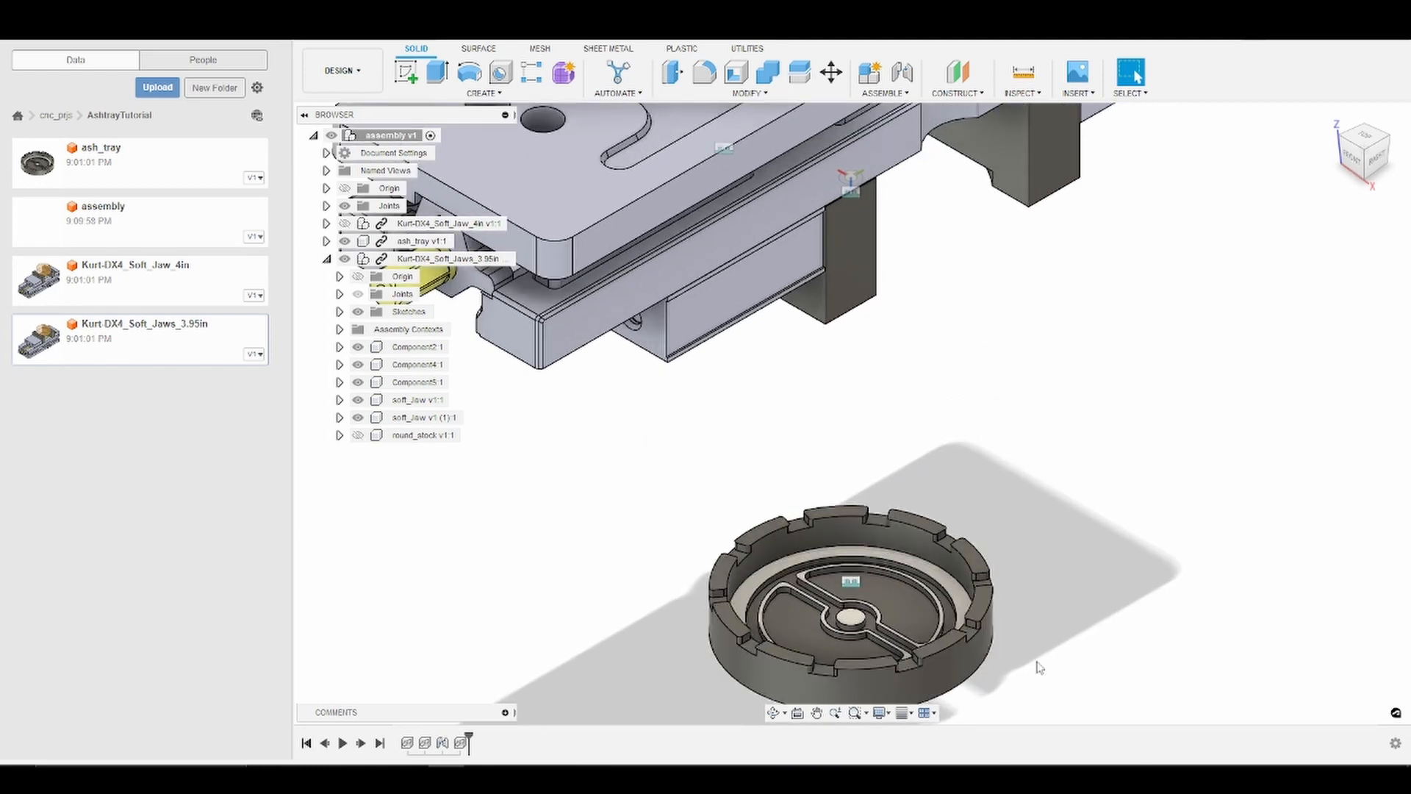
scroll(953, 596, up, 2)
scroll(952, 596, down, 5)
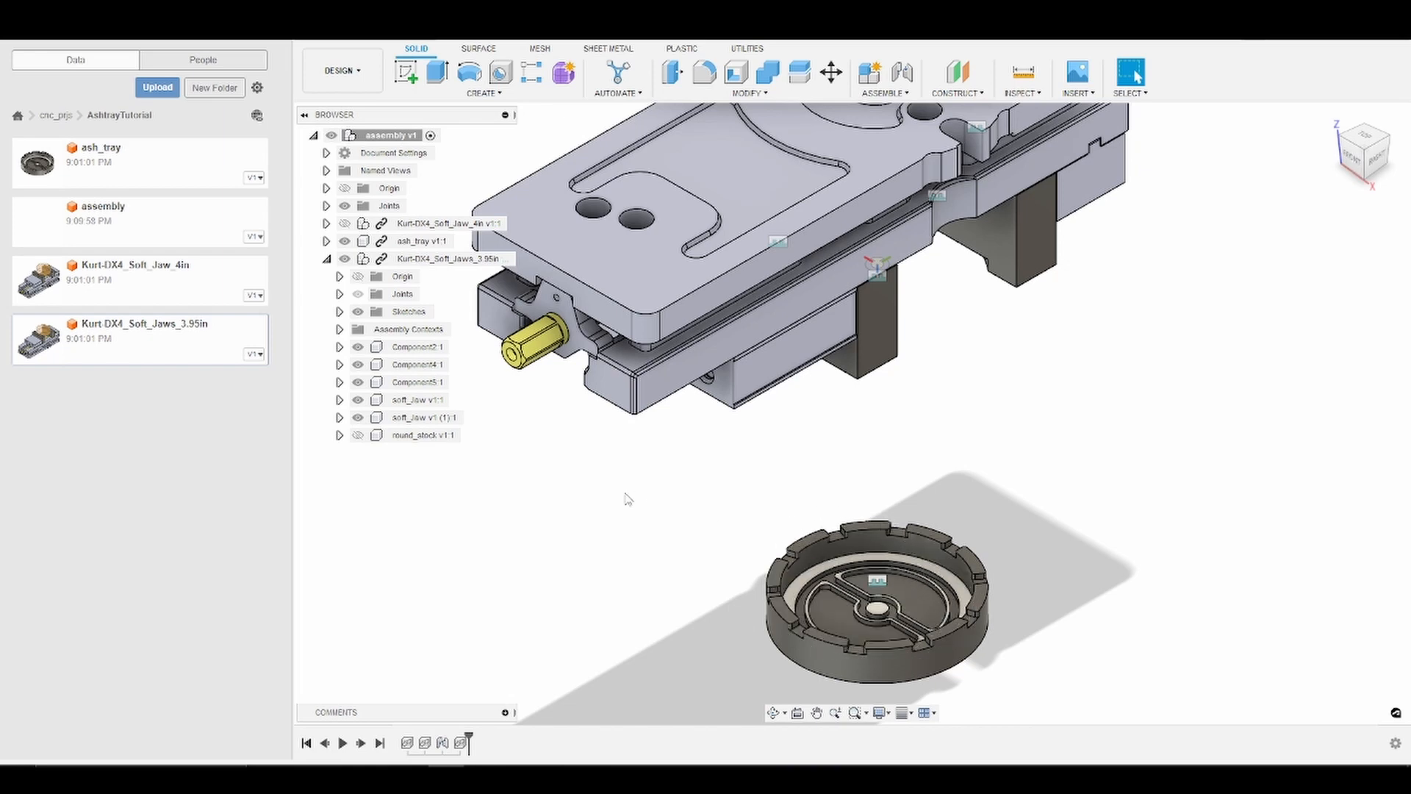
double_click(158, 177)
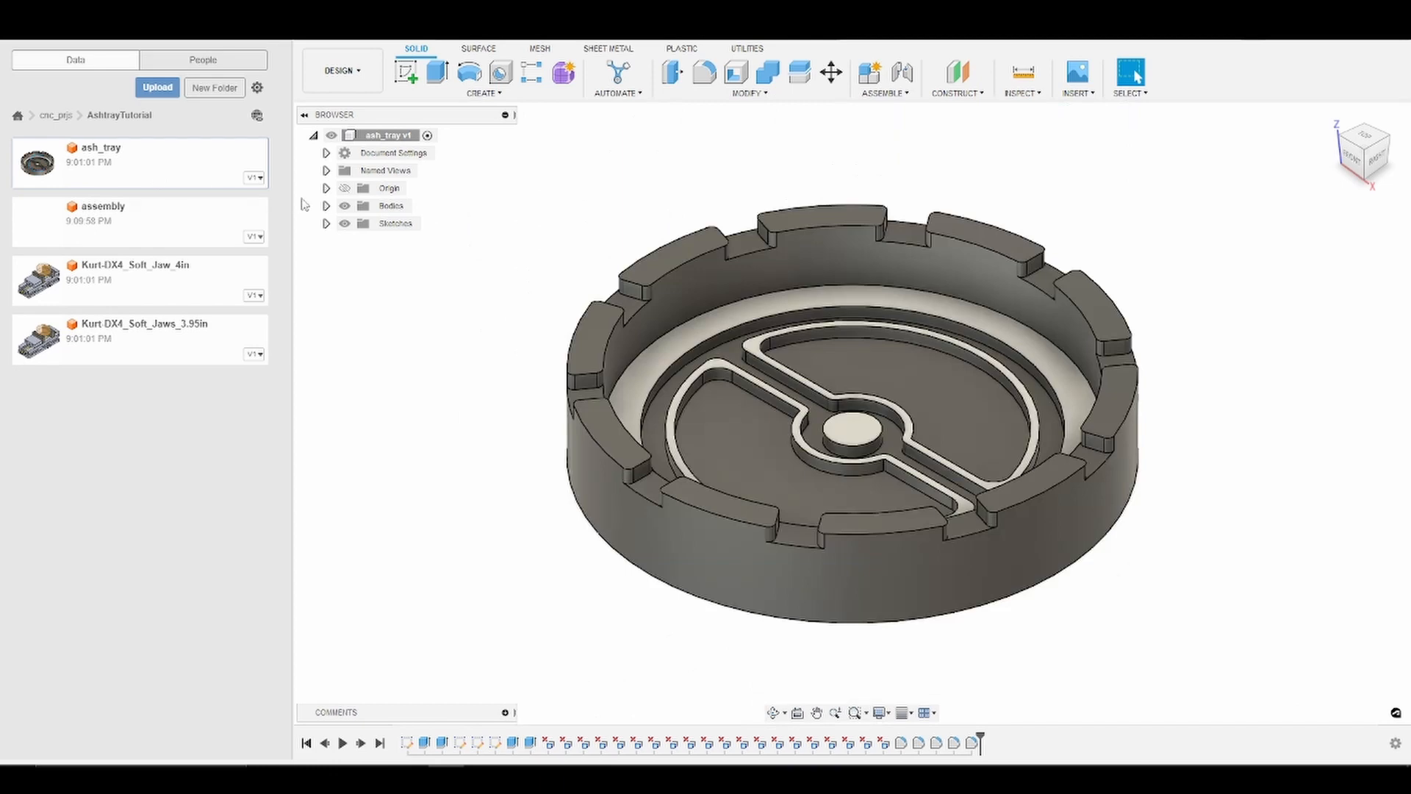
click(414, 78)
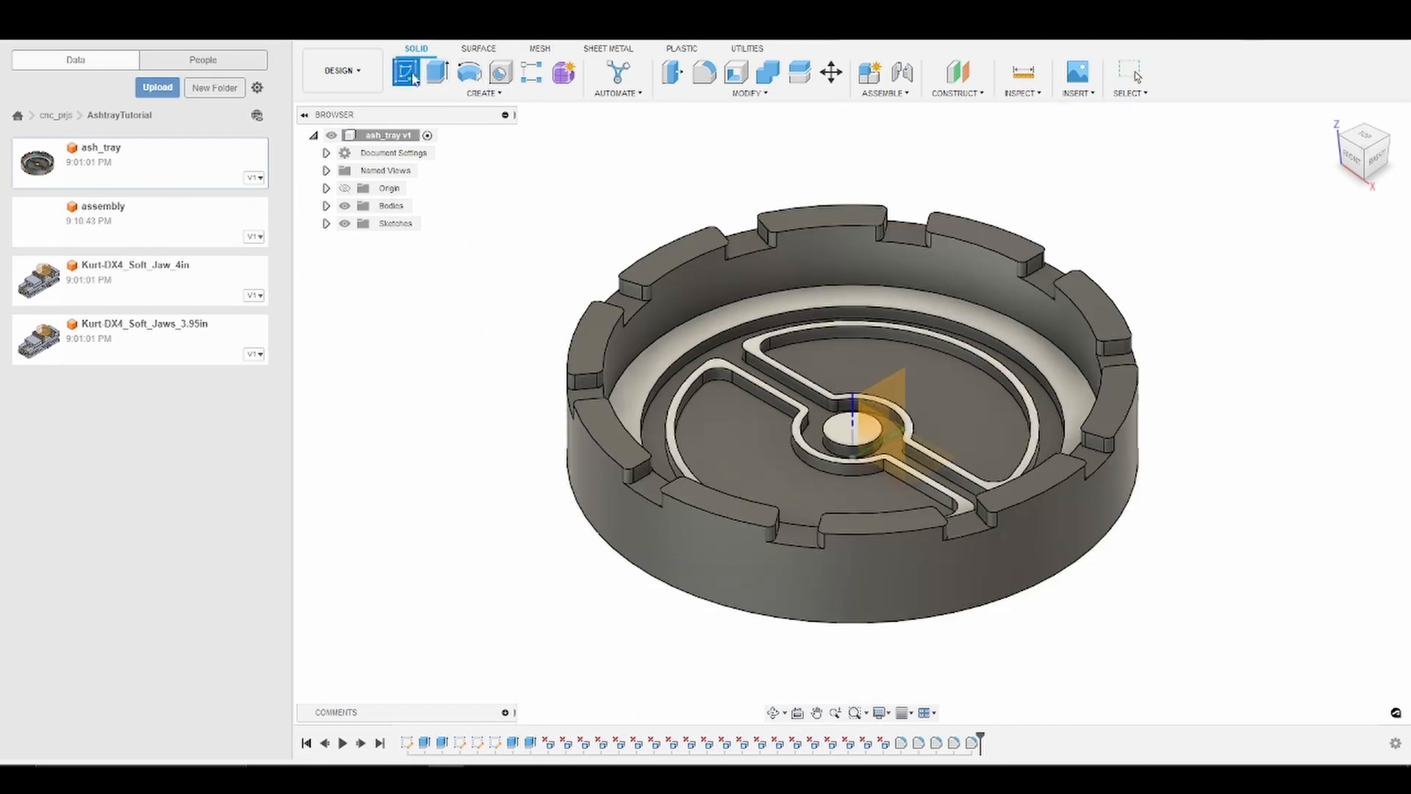
click(666, 271)
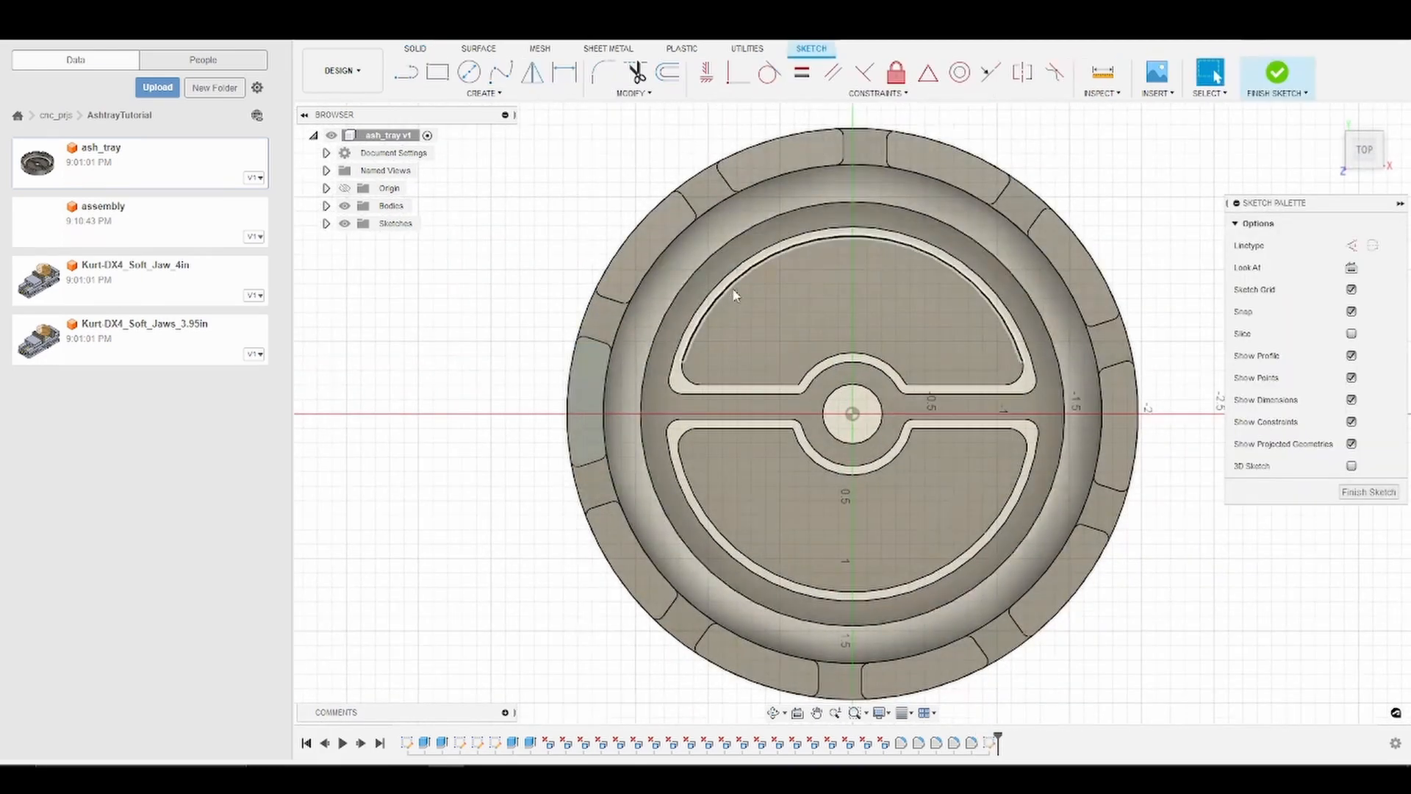
Sketch a 3.95 in diameter circle centred on the ash tray's origin and finish the sketch
key(c)
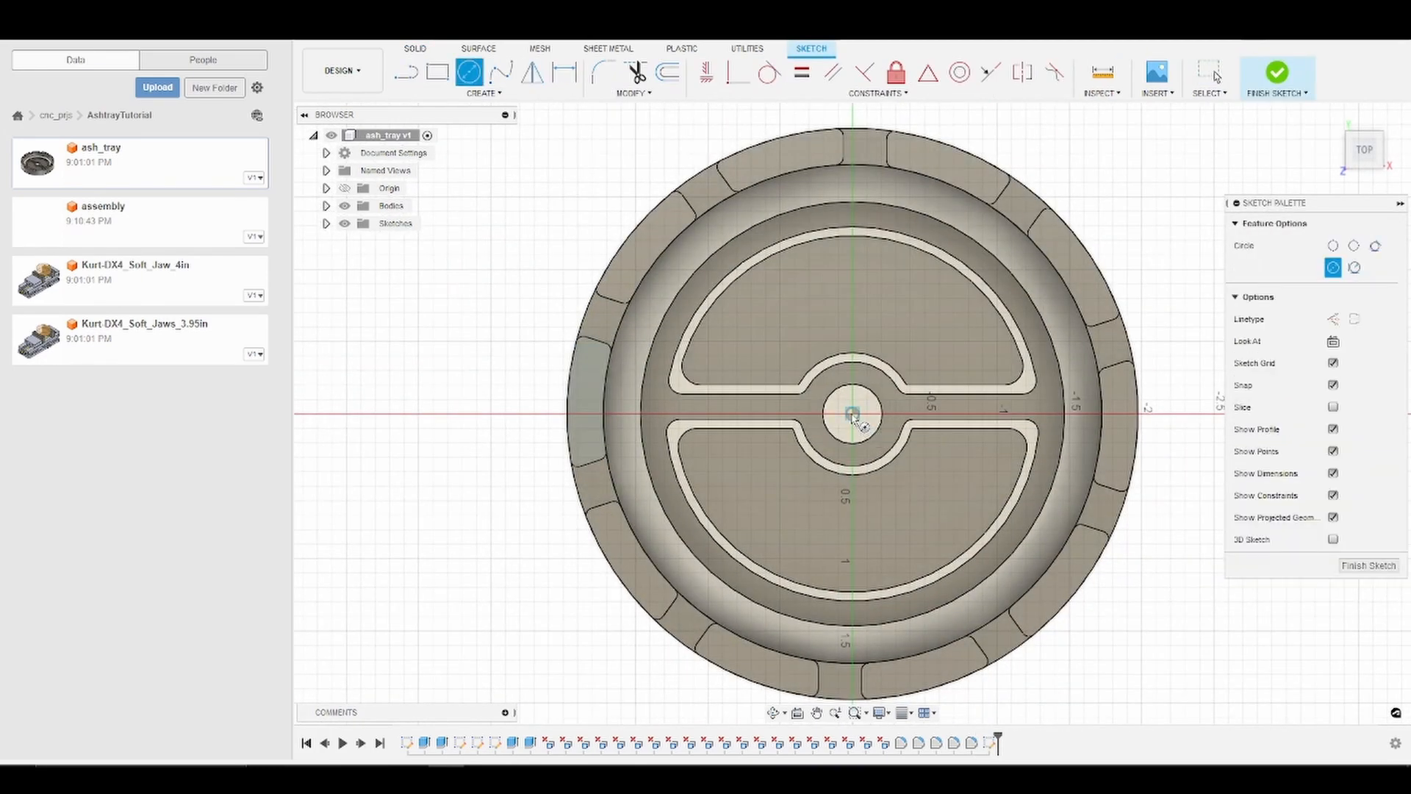
click(853, 414)
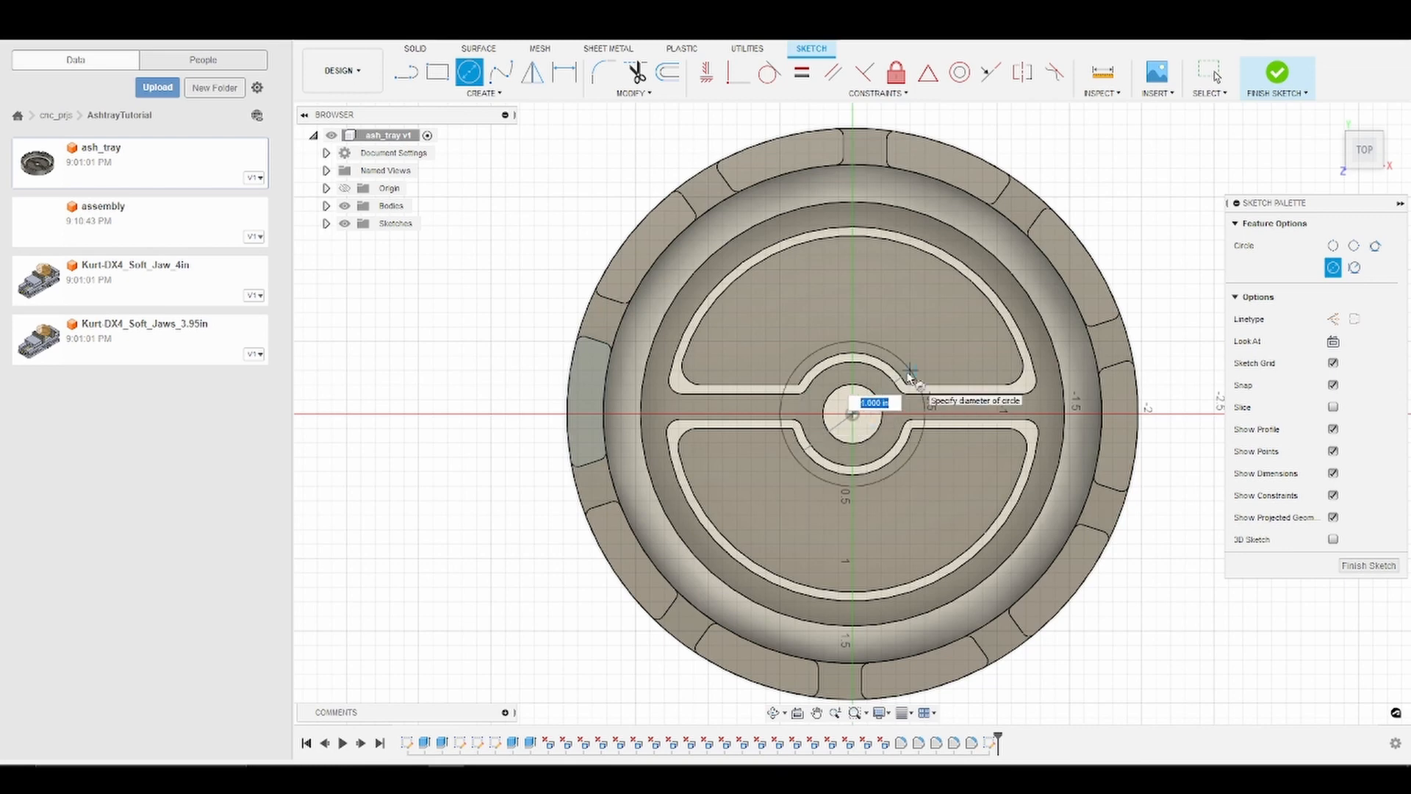
text(3.95)
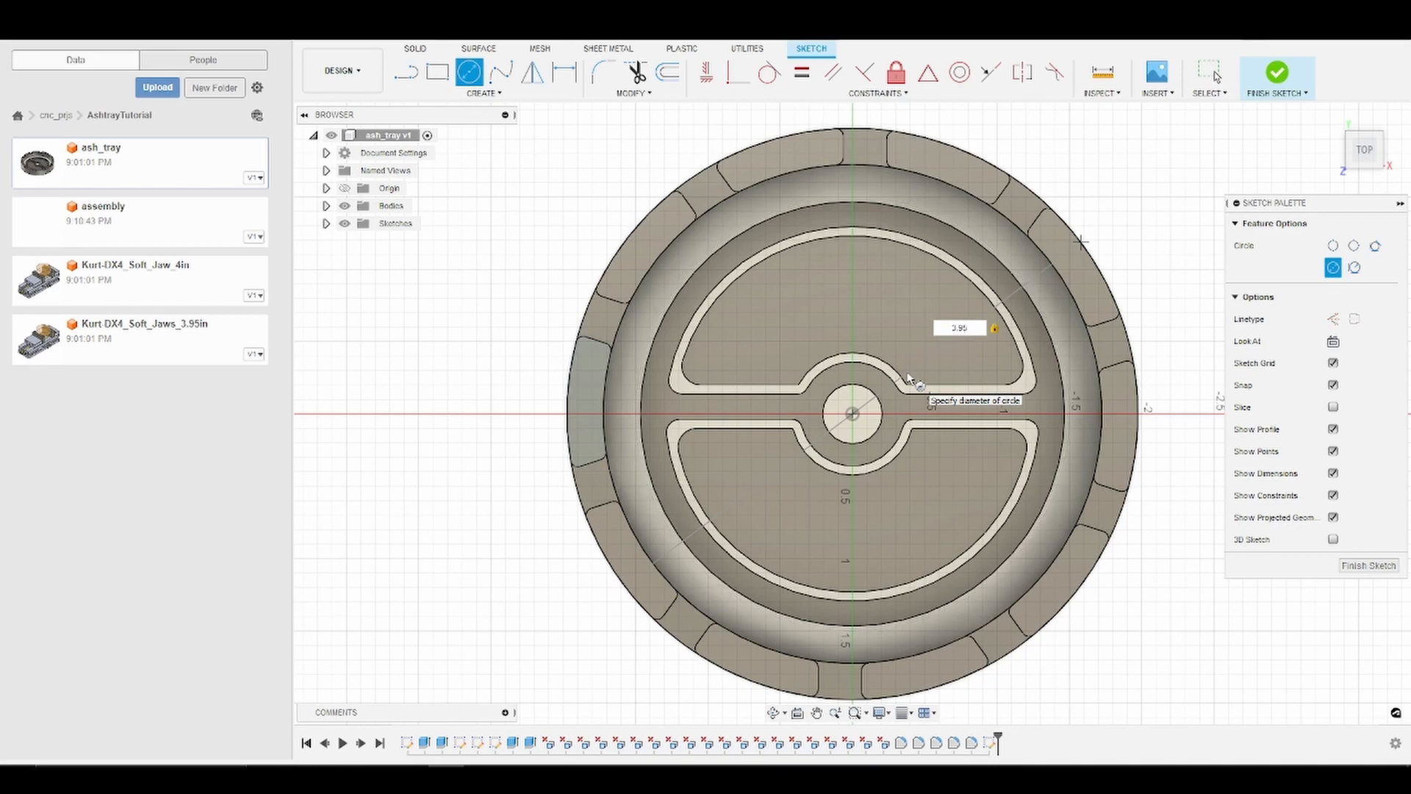
key(Return)
key(Escape)
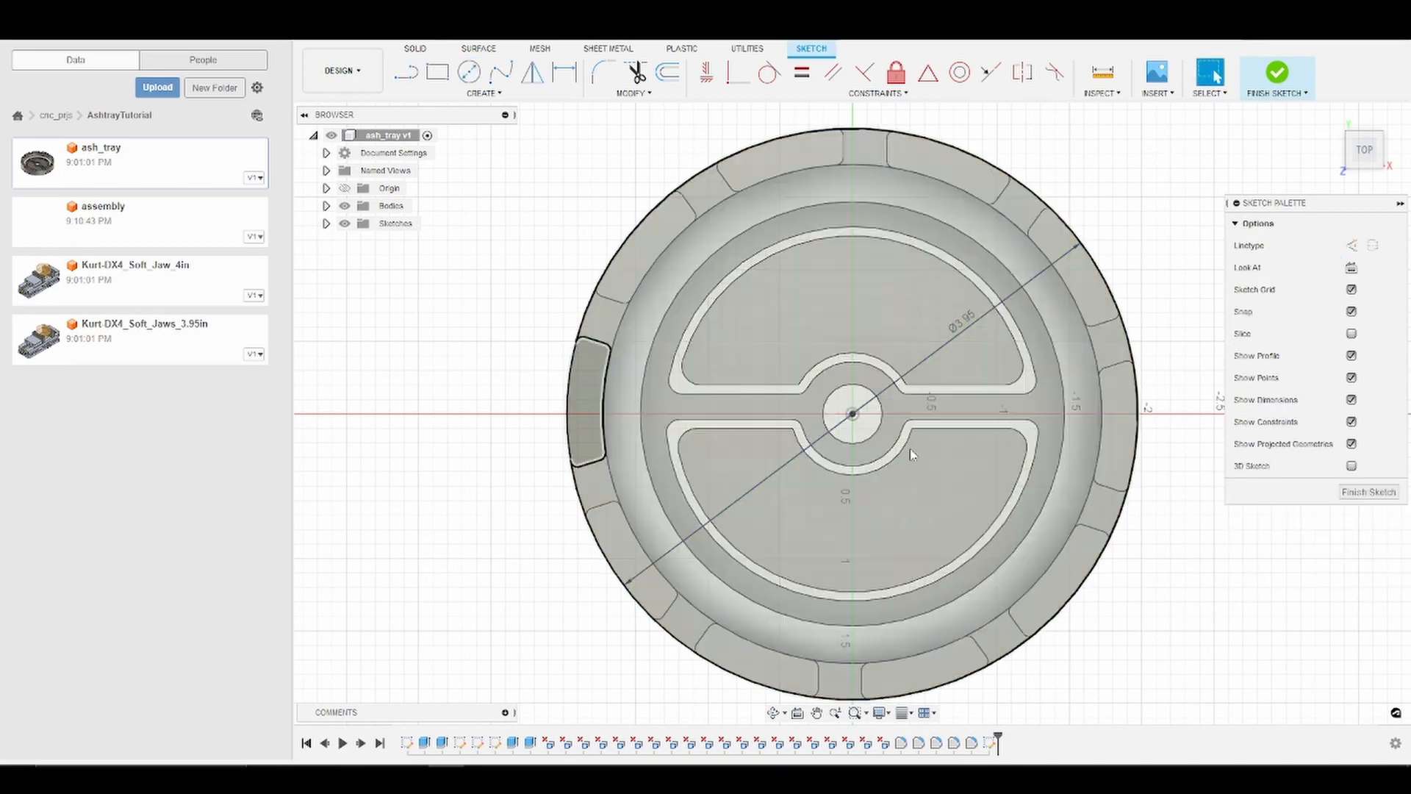
click(777, 713)
drag(765, 633, 692, 568)
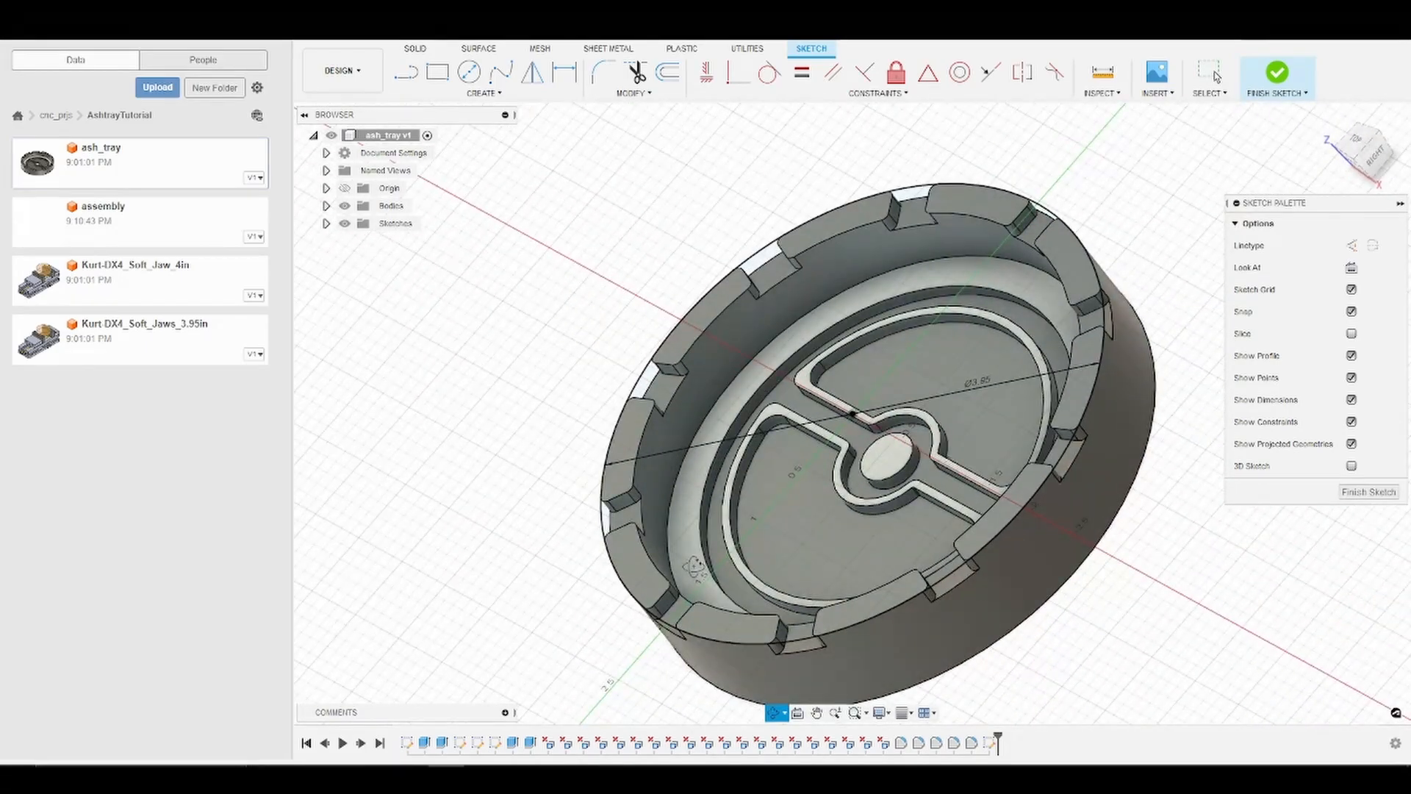
click(1278, 72)
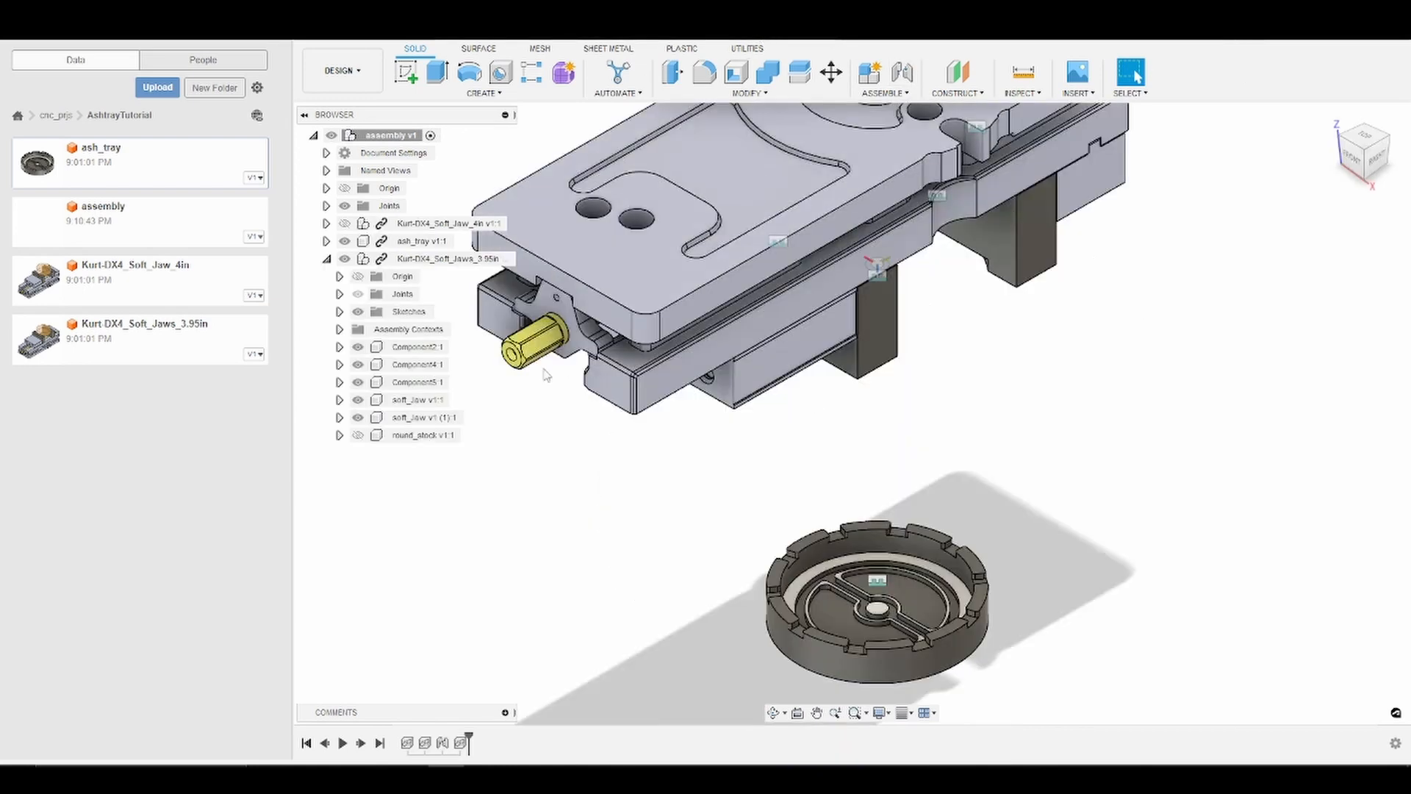
Collapse the 3.95in vise's component tree and save the assembly with the version description "User Saved"
click(327, 260)
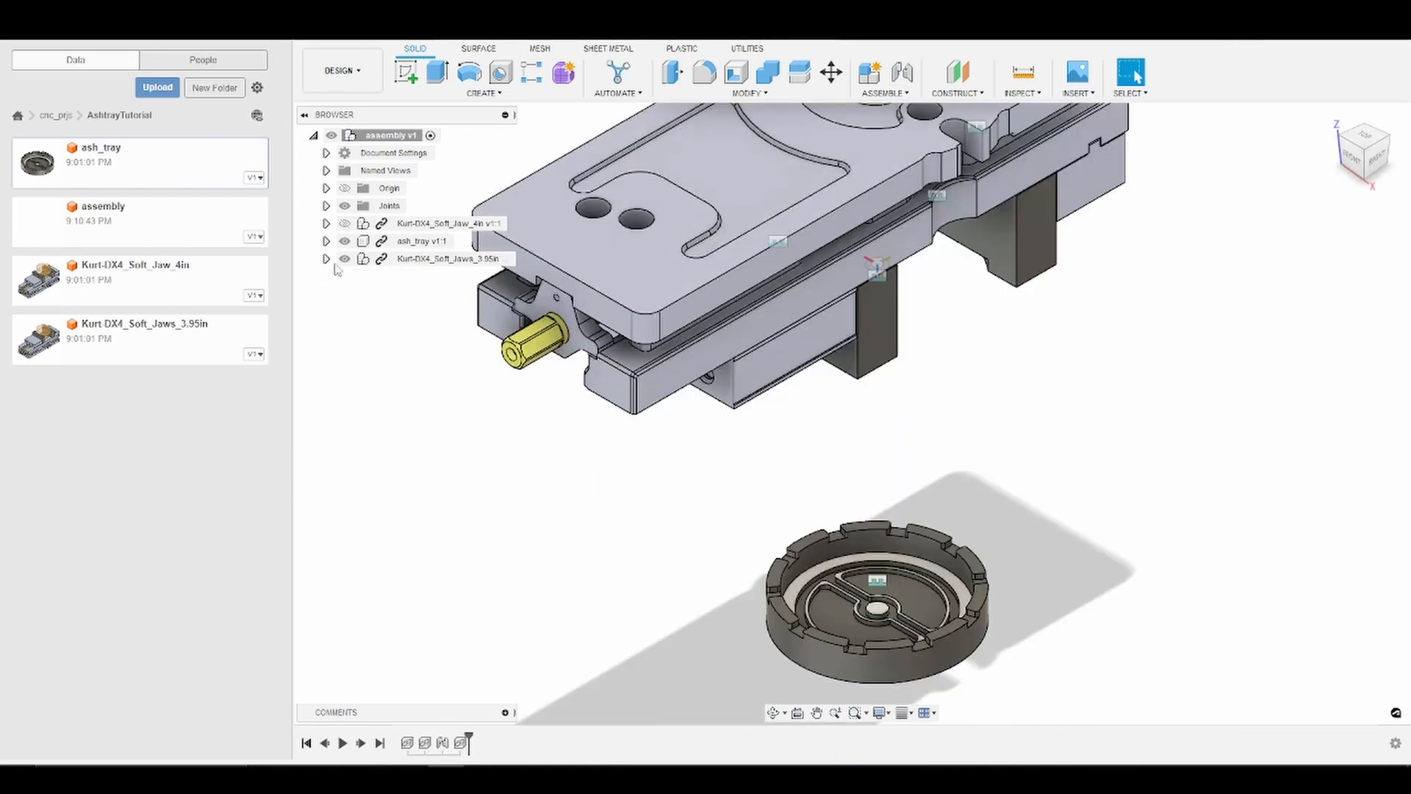
scroll(434, 430, down, 2)
click(425, 241)
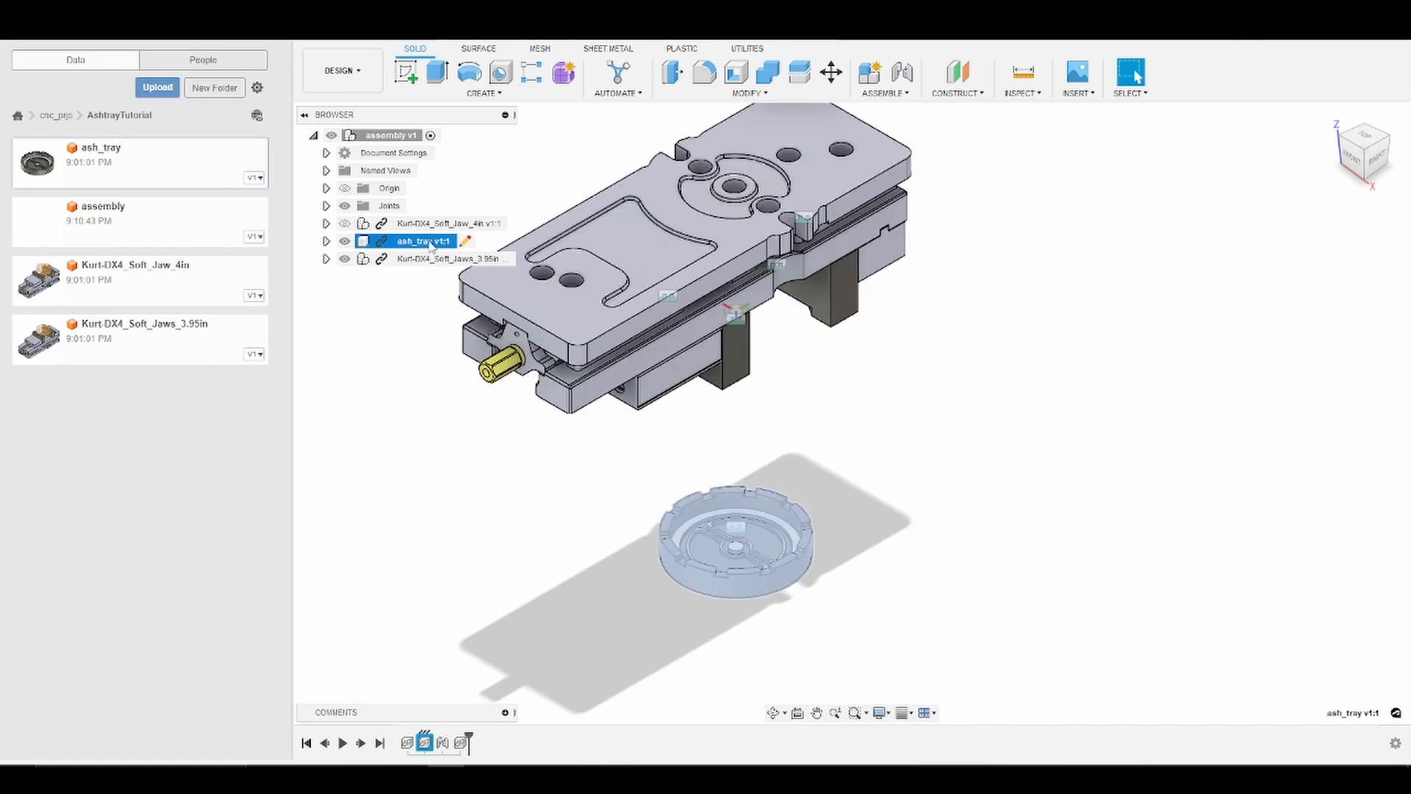
right_click(430, 245)
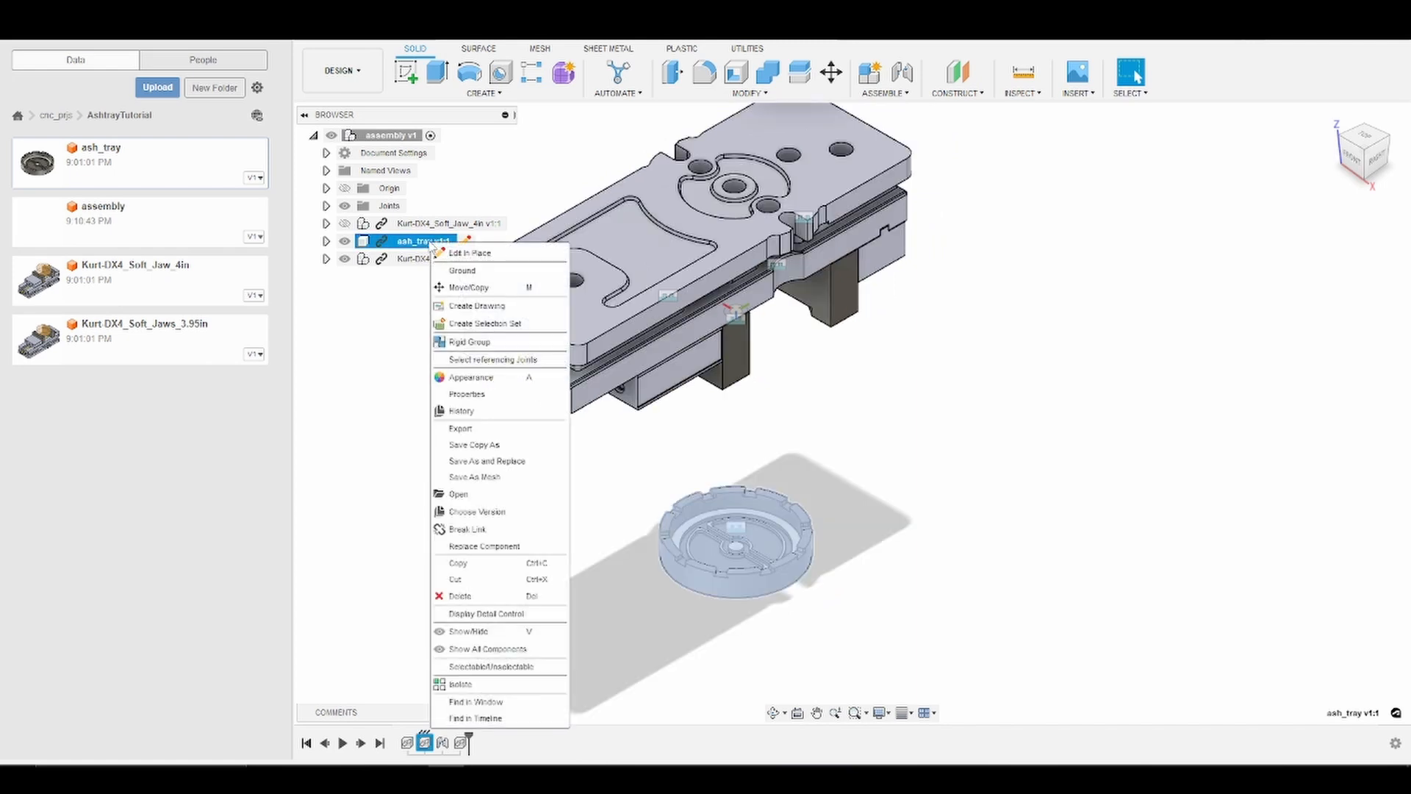
click(904, 445)
click(369, 383)
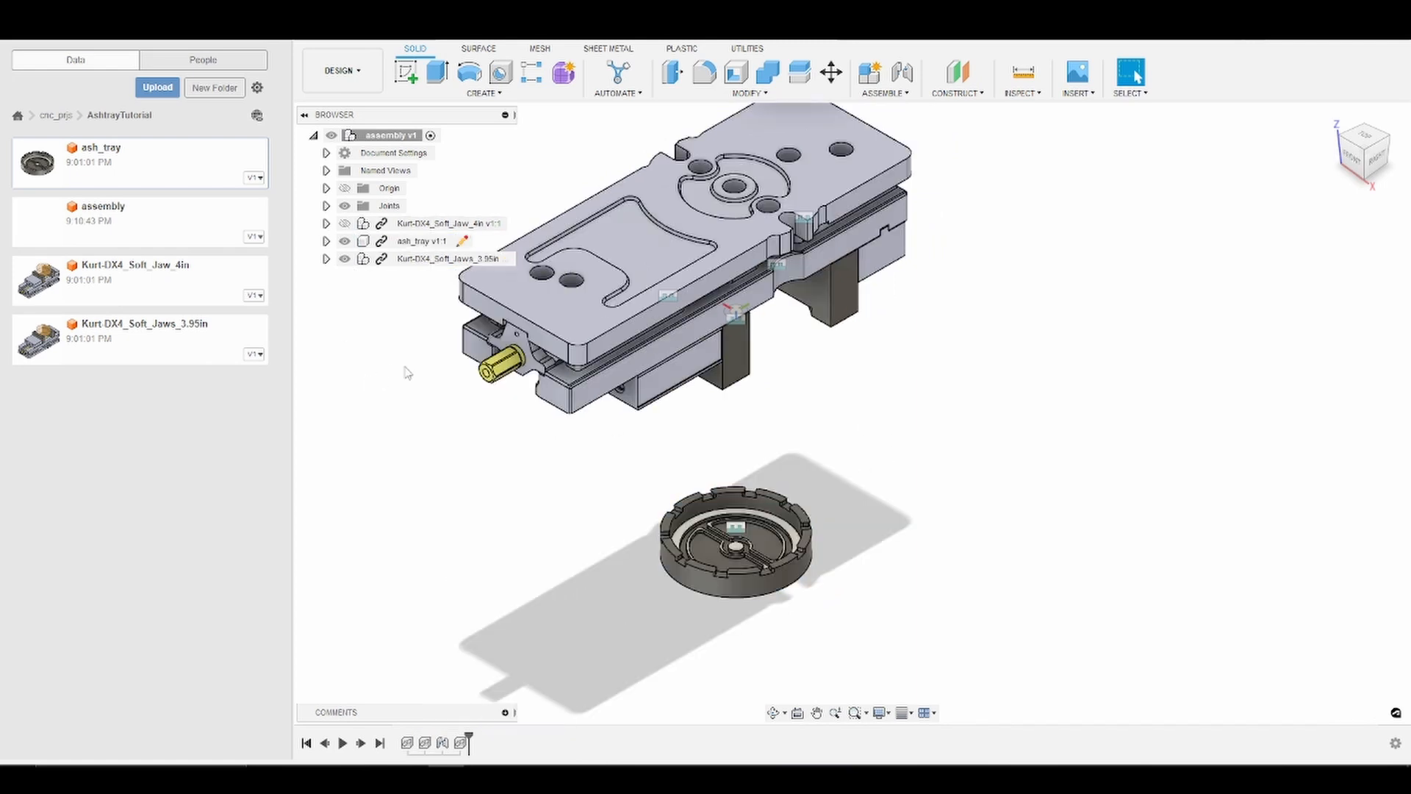
key(ctrl+s)
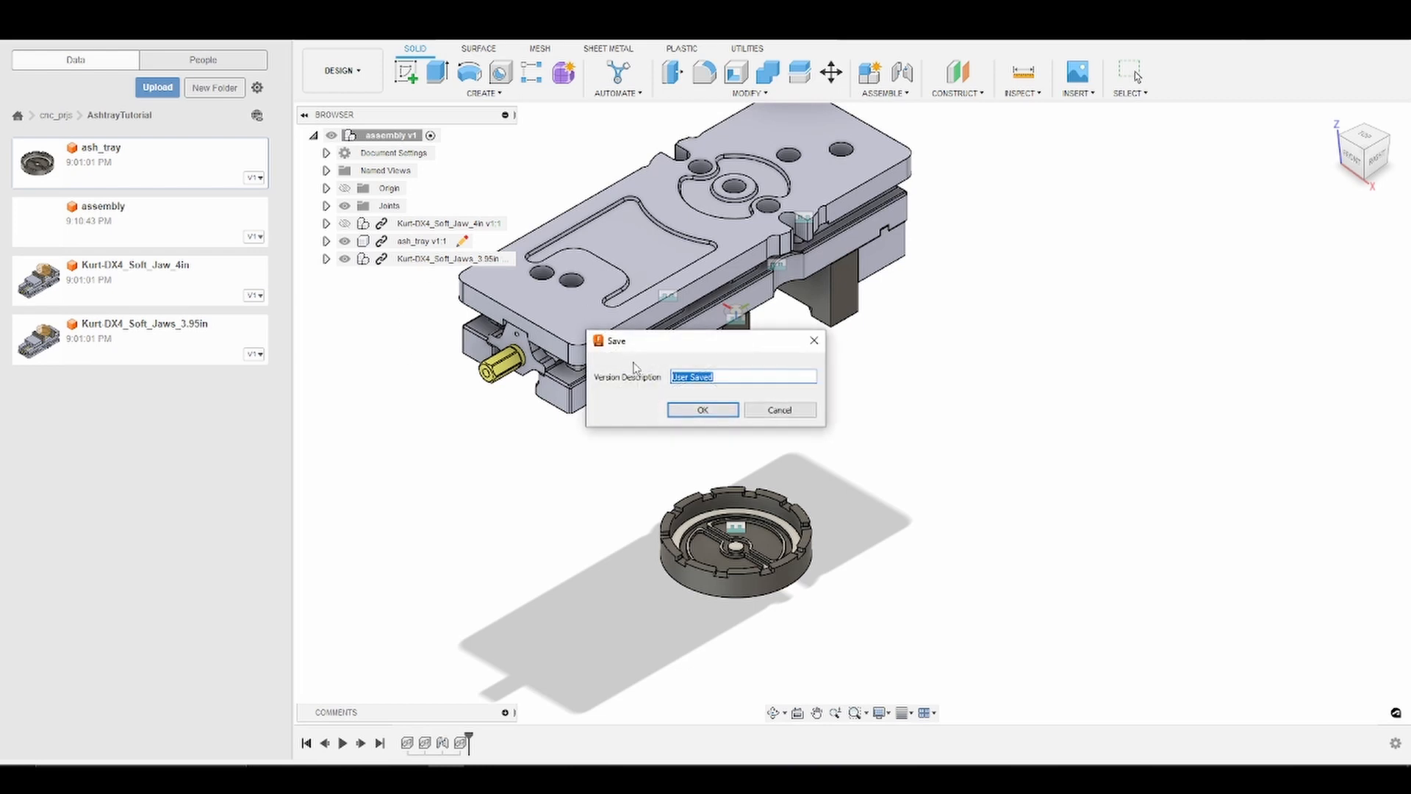
click(701, 411)
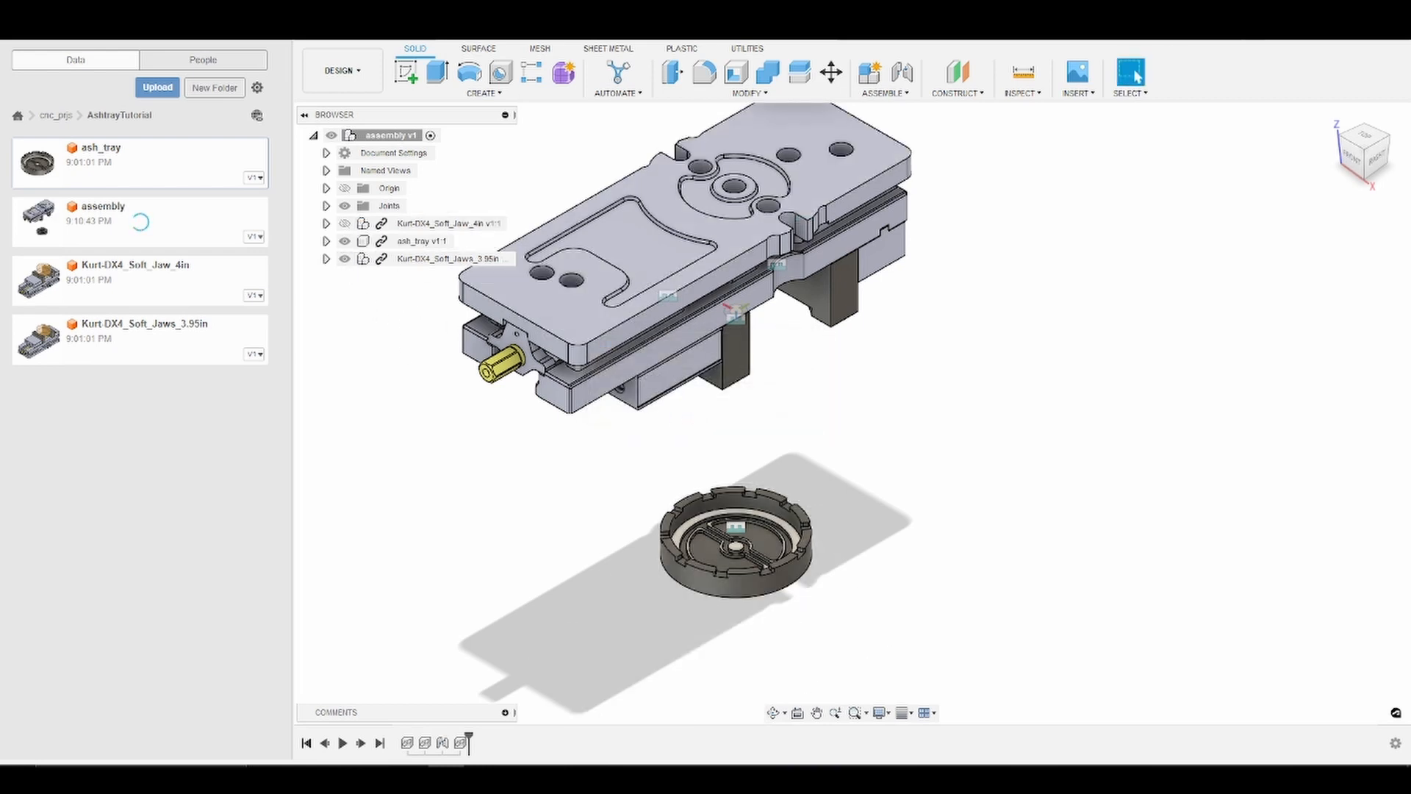
Update the ash_tray component in the assembly to its latest version, bringing in the new sketch circle
right_click(387, 244)
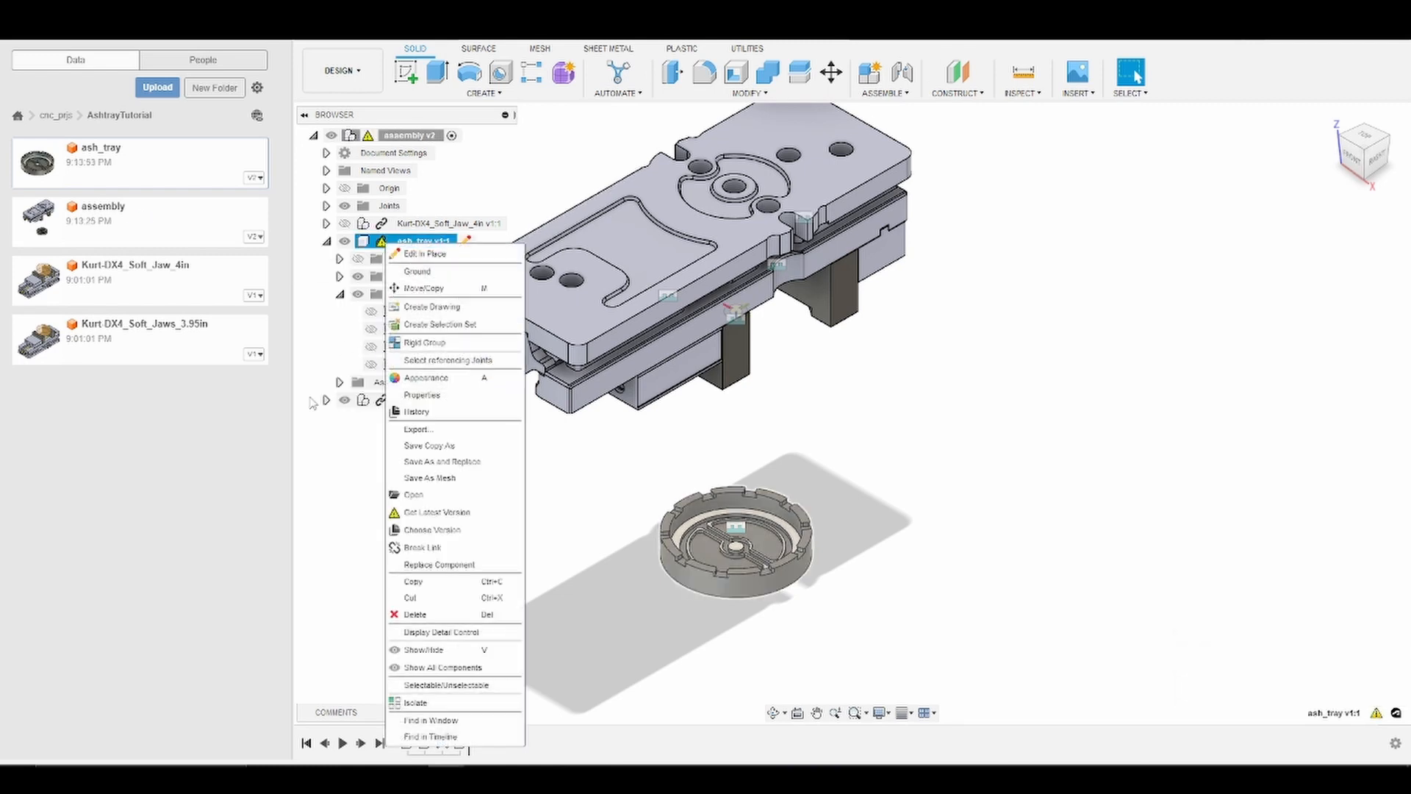
click(457, 517)
scroll(755, 542, up, 3)
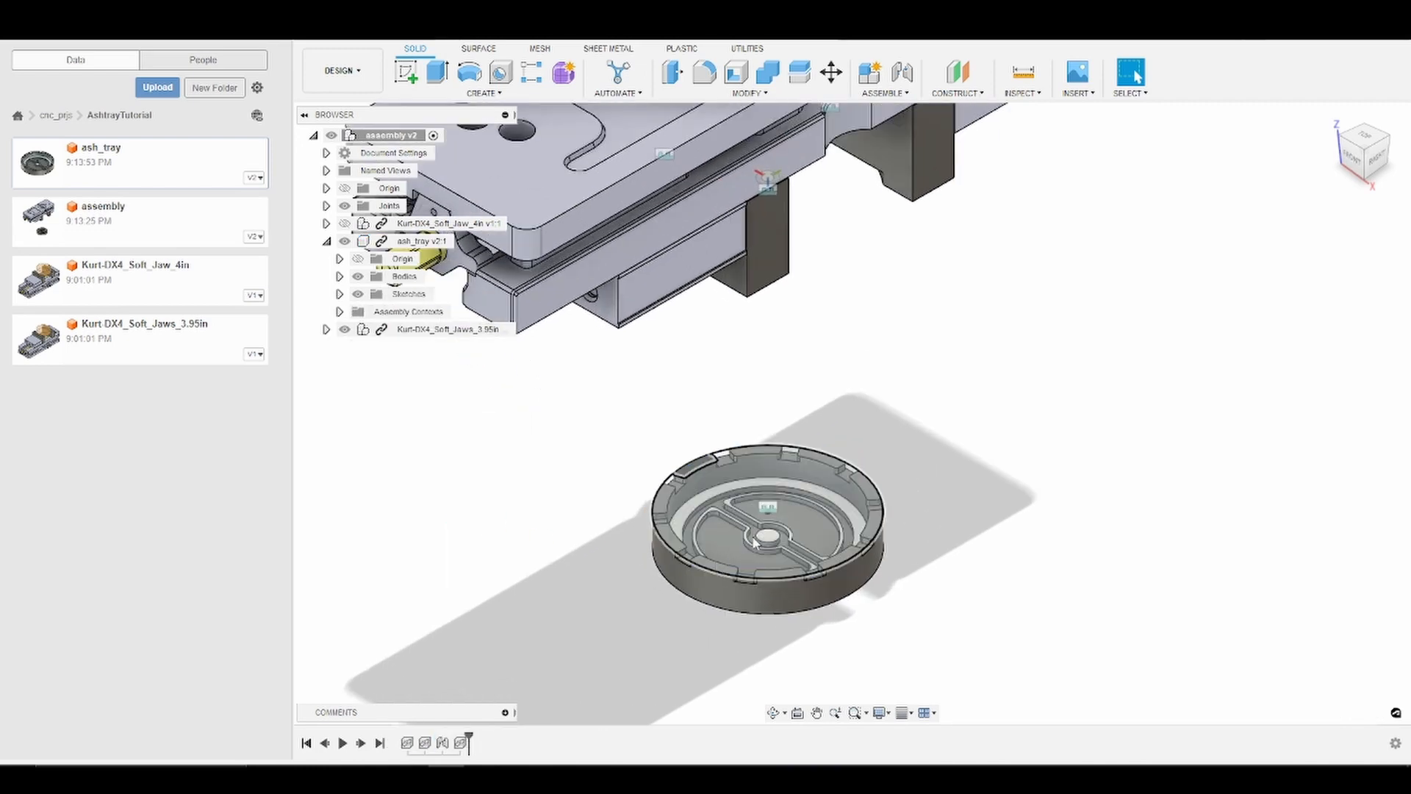
scroll(794, 520, up, 3)
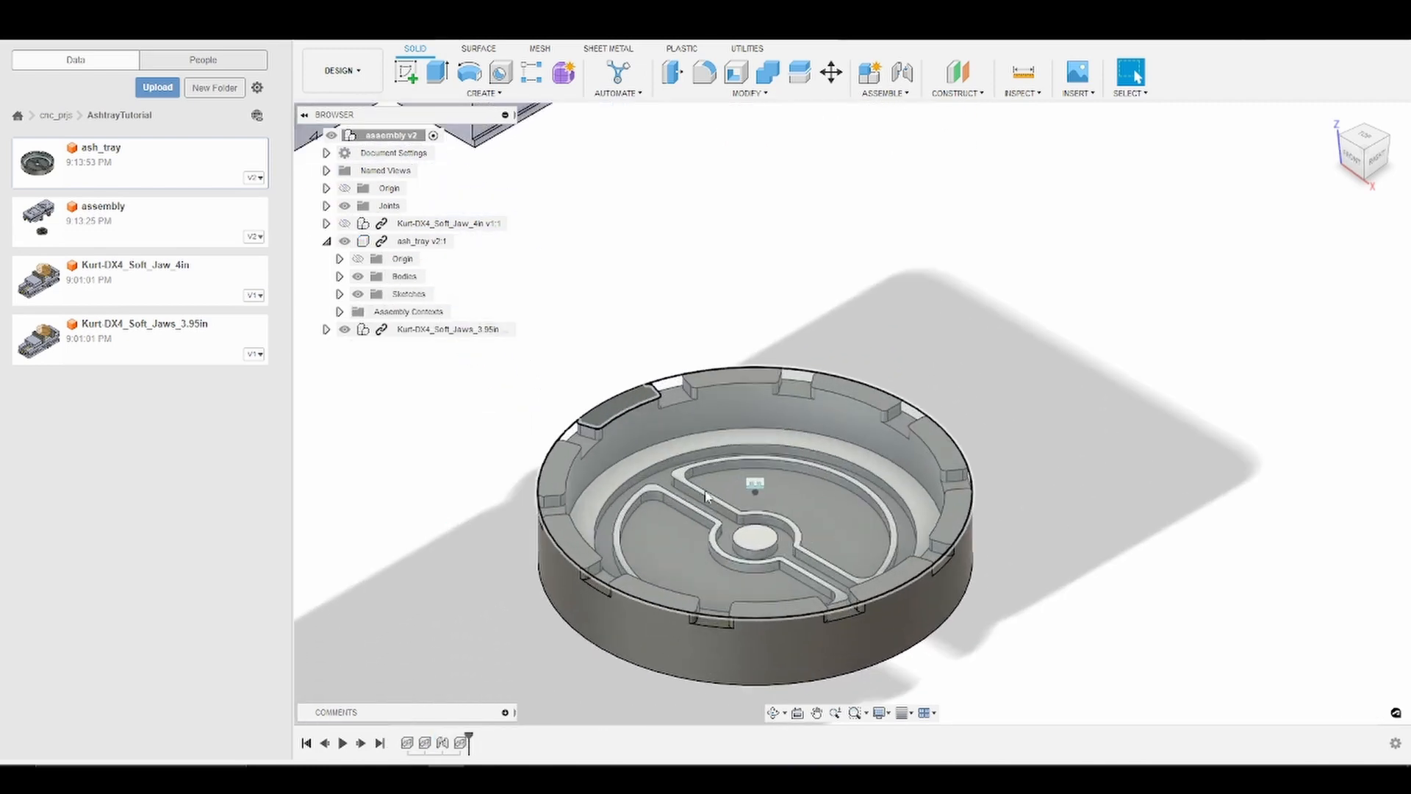
scroll(794, 525, down, 4)
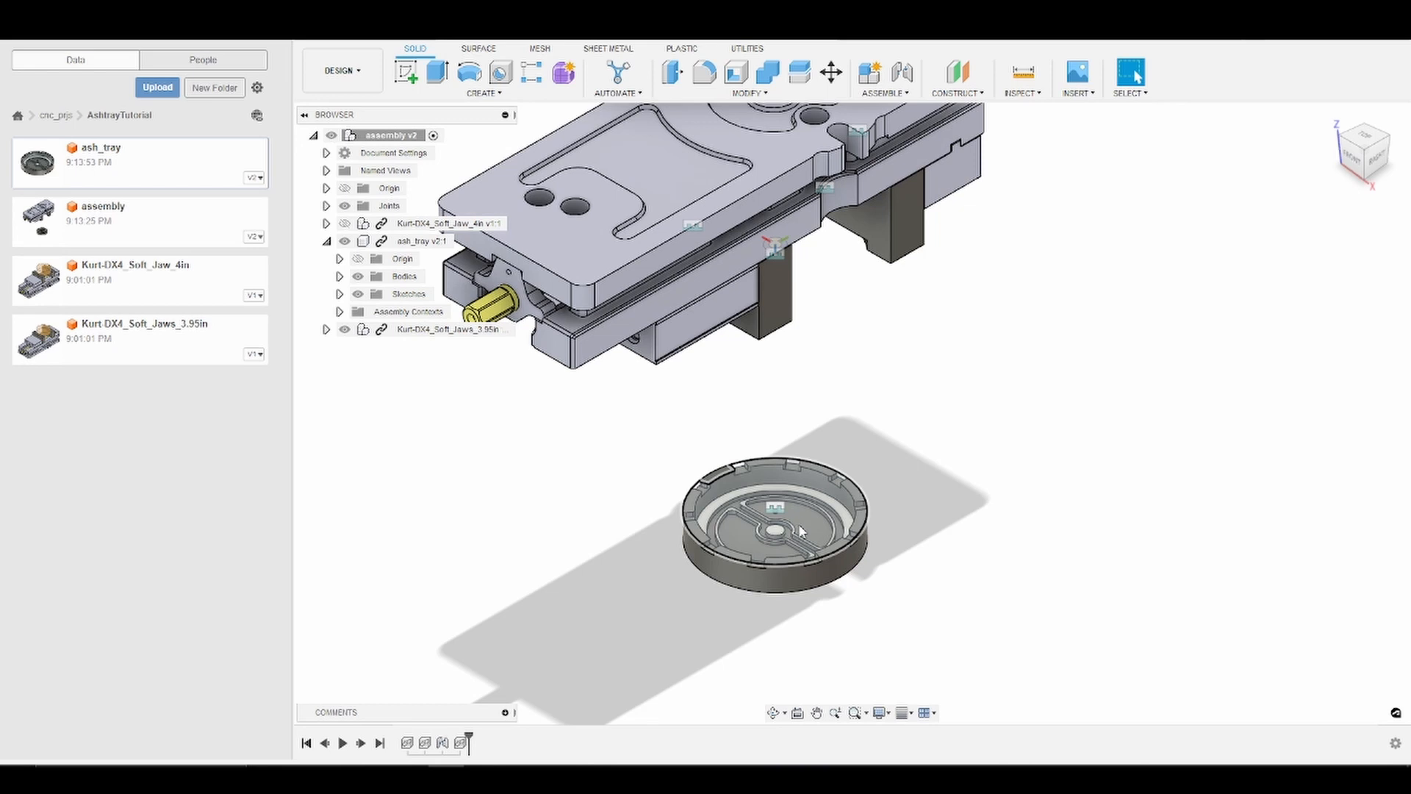
Joint the centre of the ash tray's 3.95 in sketch circle to the centre of the curved soft-jaw pocket in the flipped 3.95in vise
key(j)
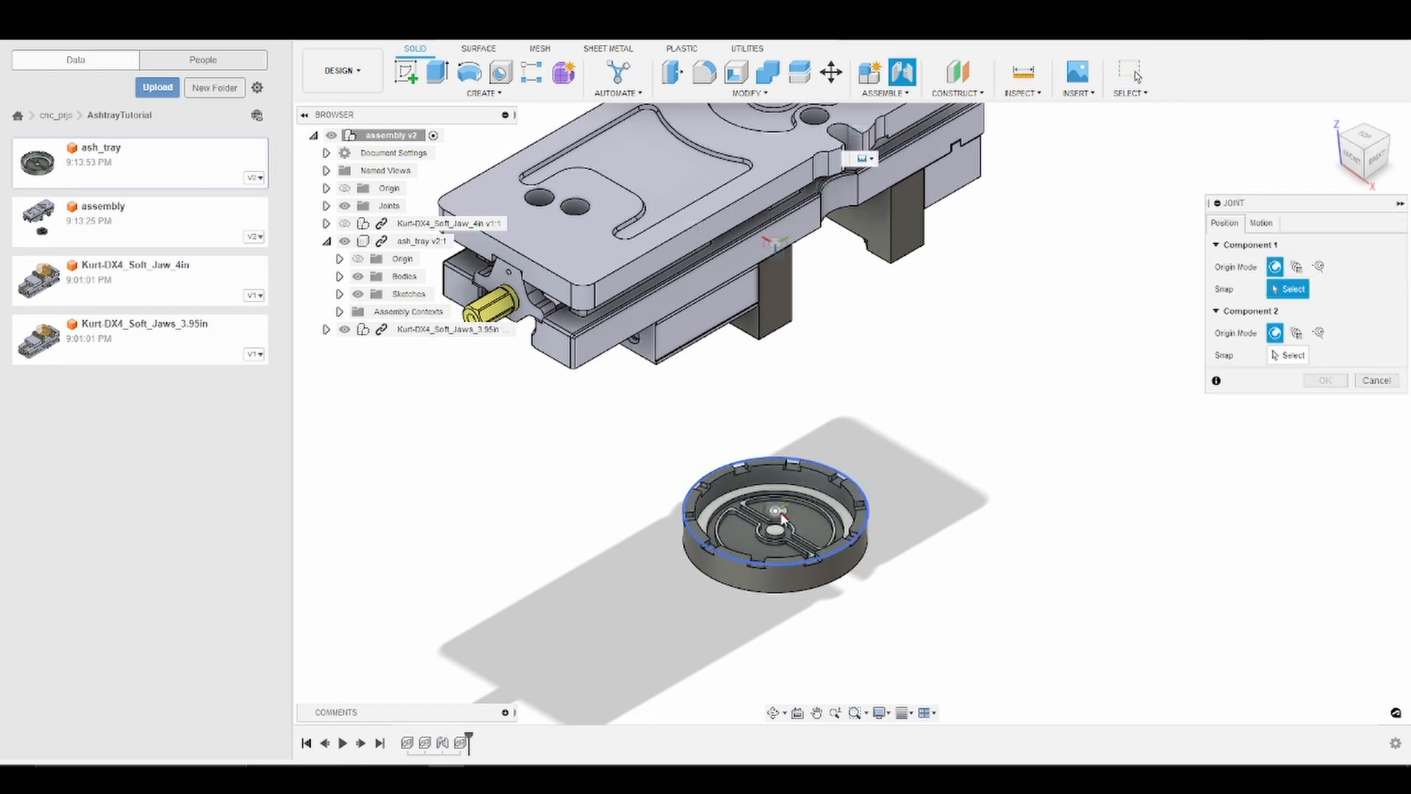
click(782, 518)
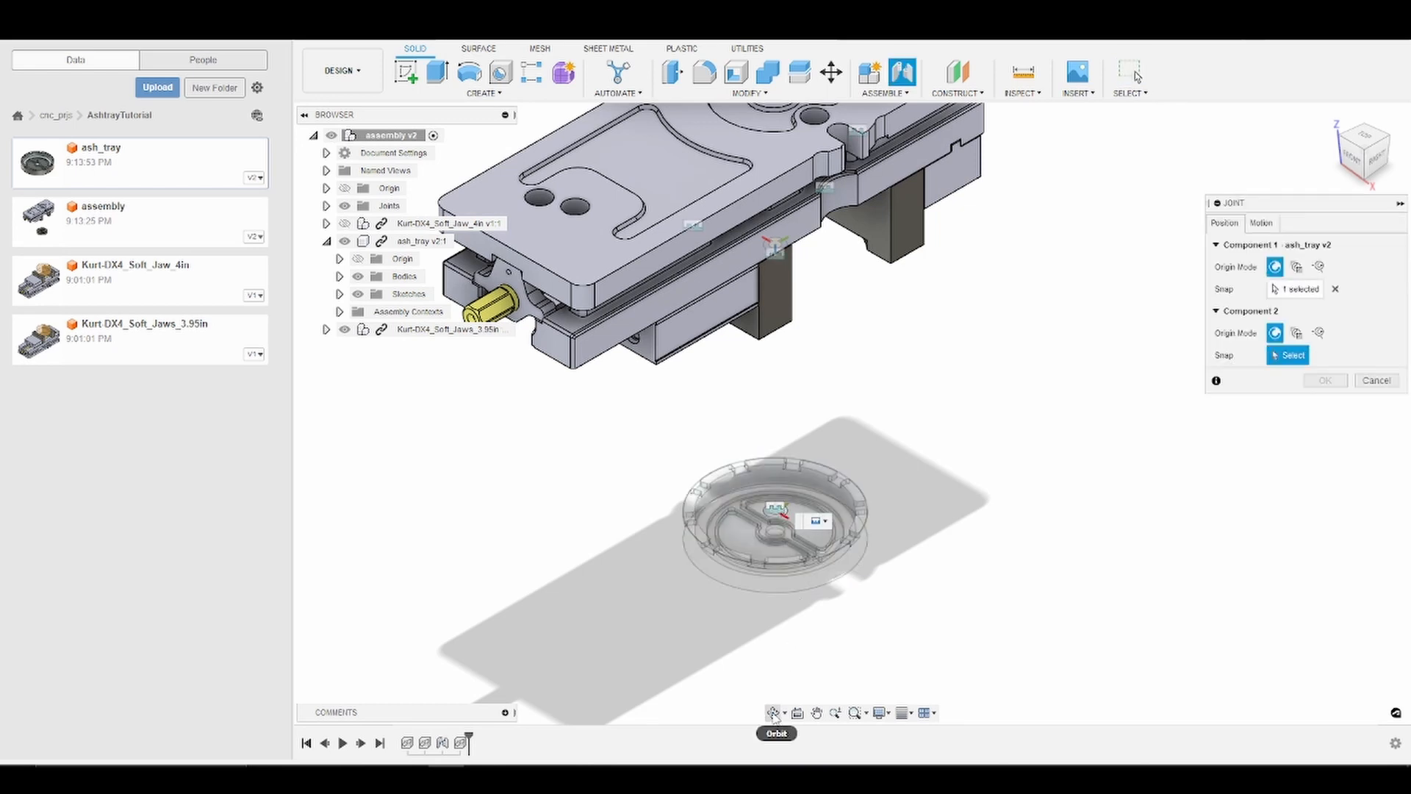
click(773, 712)
drag(908, 455, 812, 316)
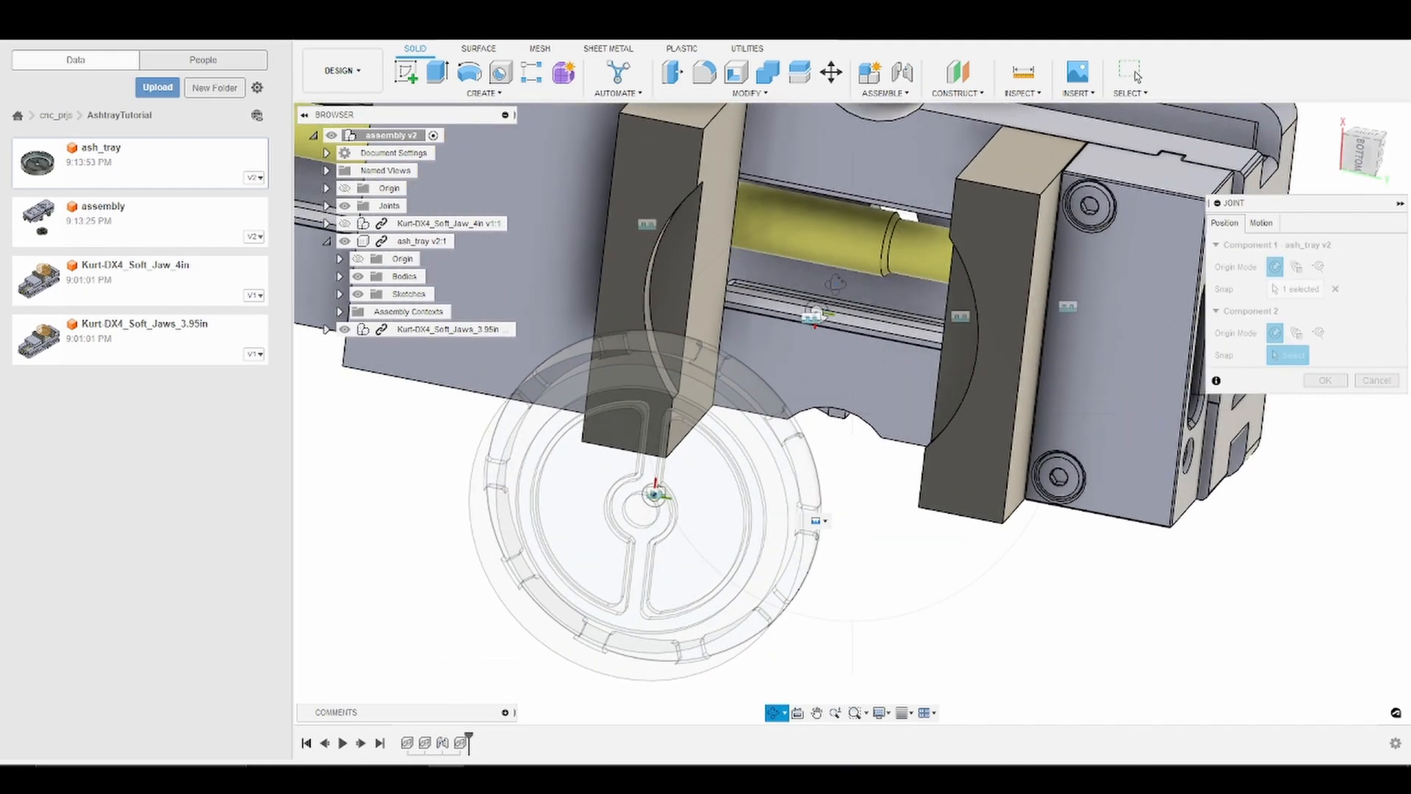
key(Escape)
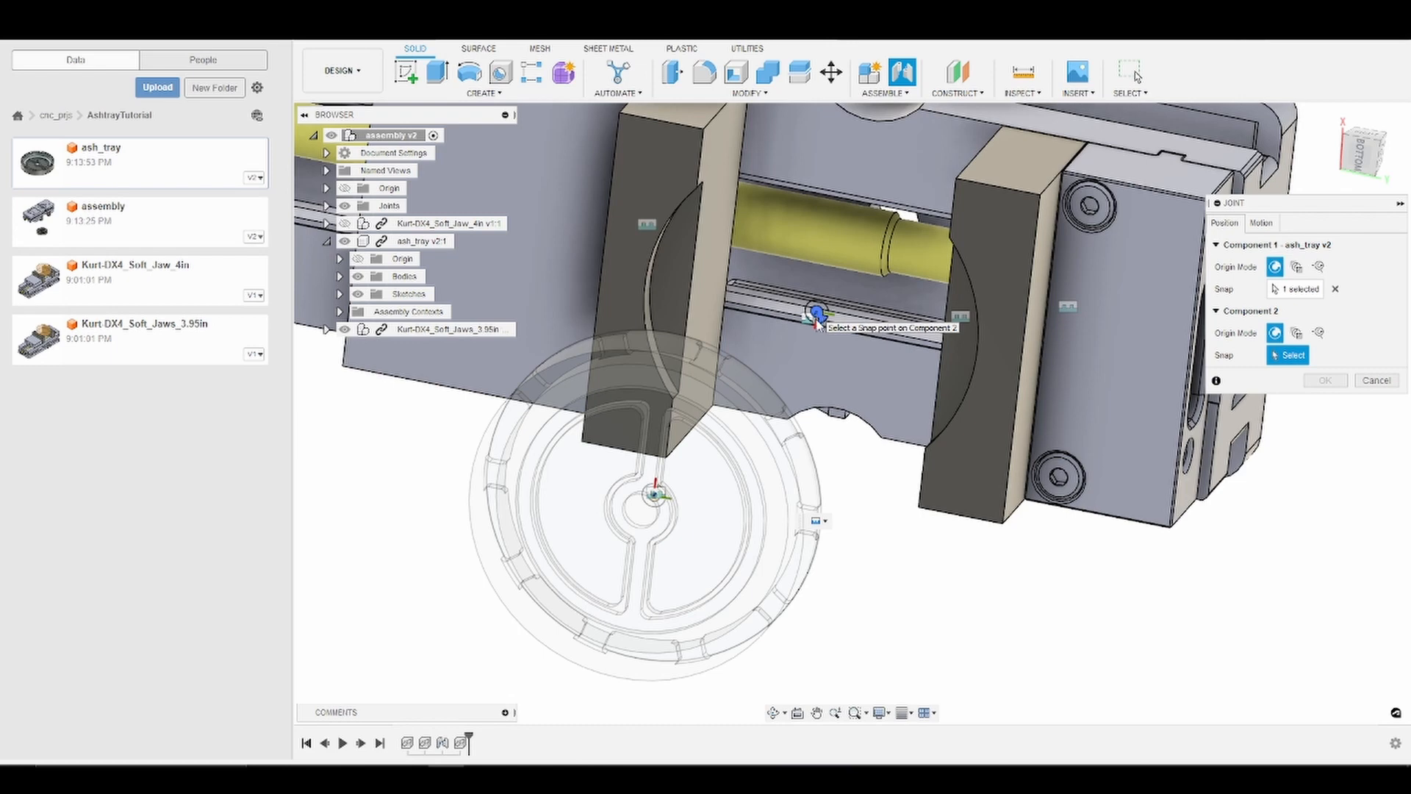
click(818, 316)
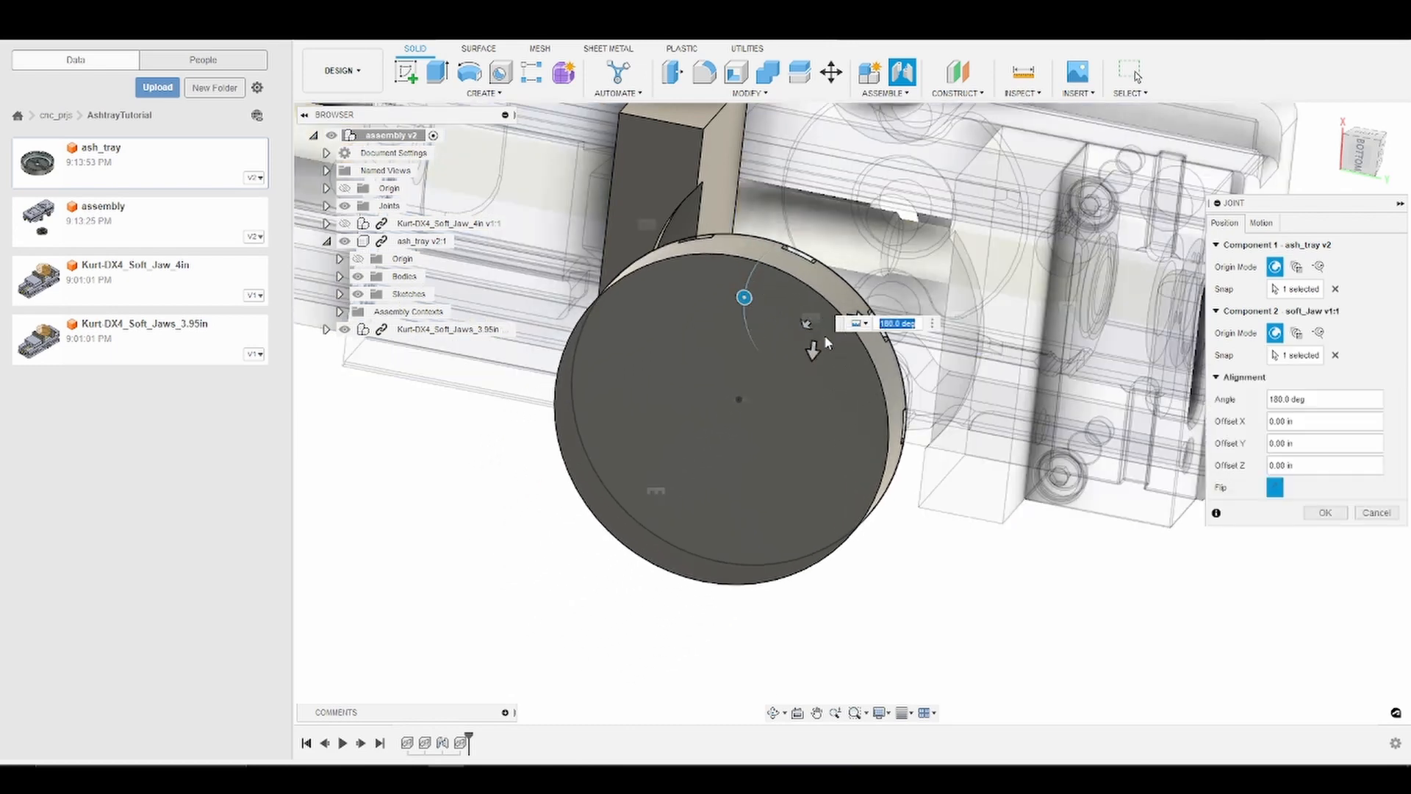
key(Return)
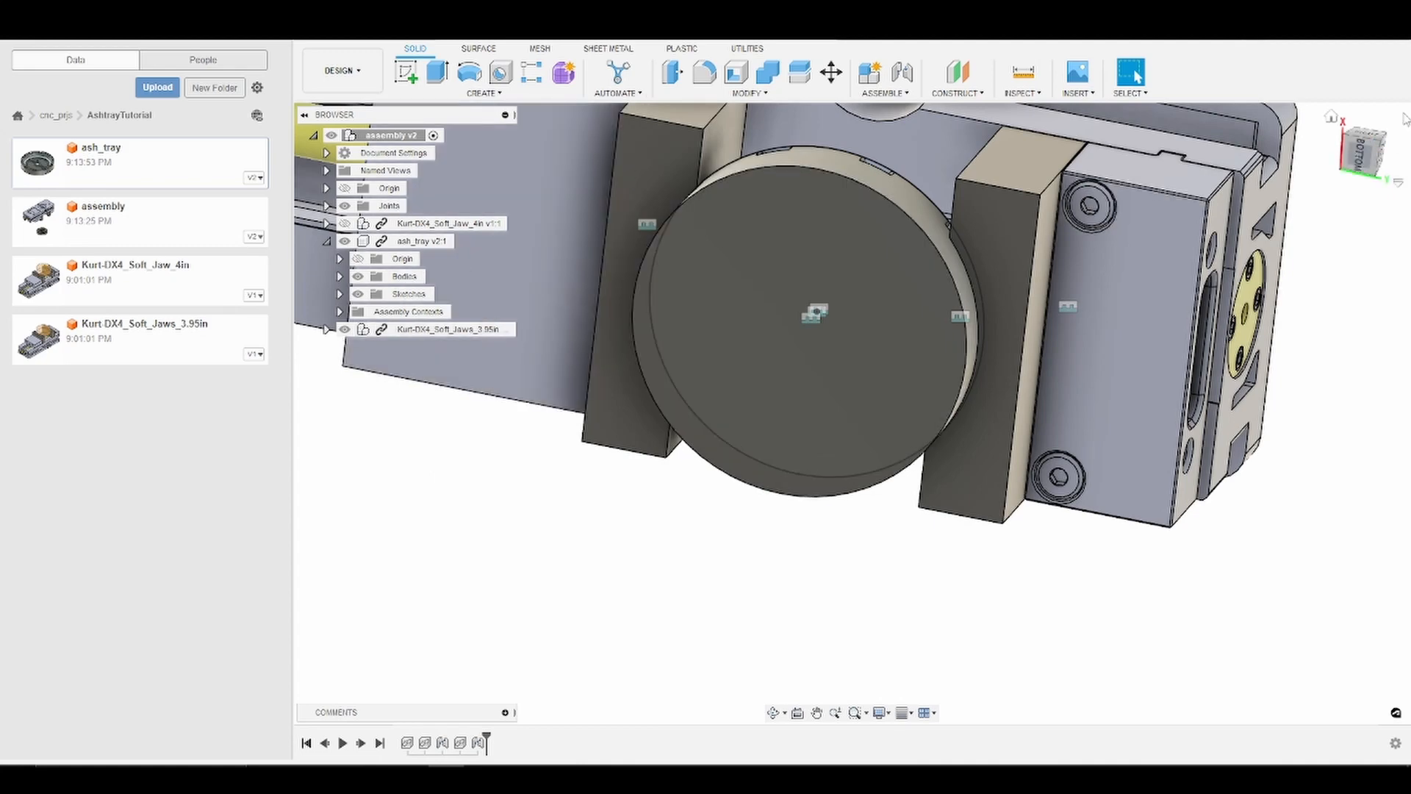
Show the Kurt-DX4_Soft_Jaw_4in vise again in the home view and collapse the ash_tray component tree
click(1332, 116)
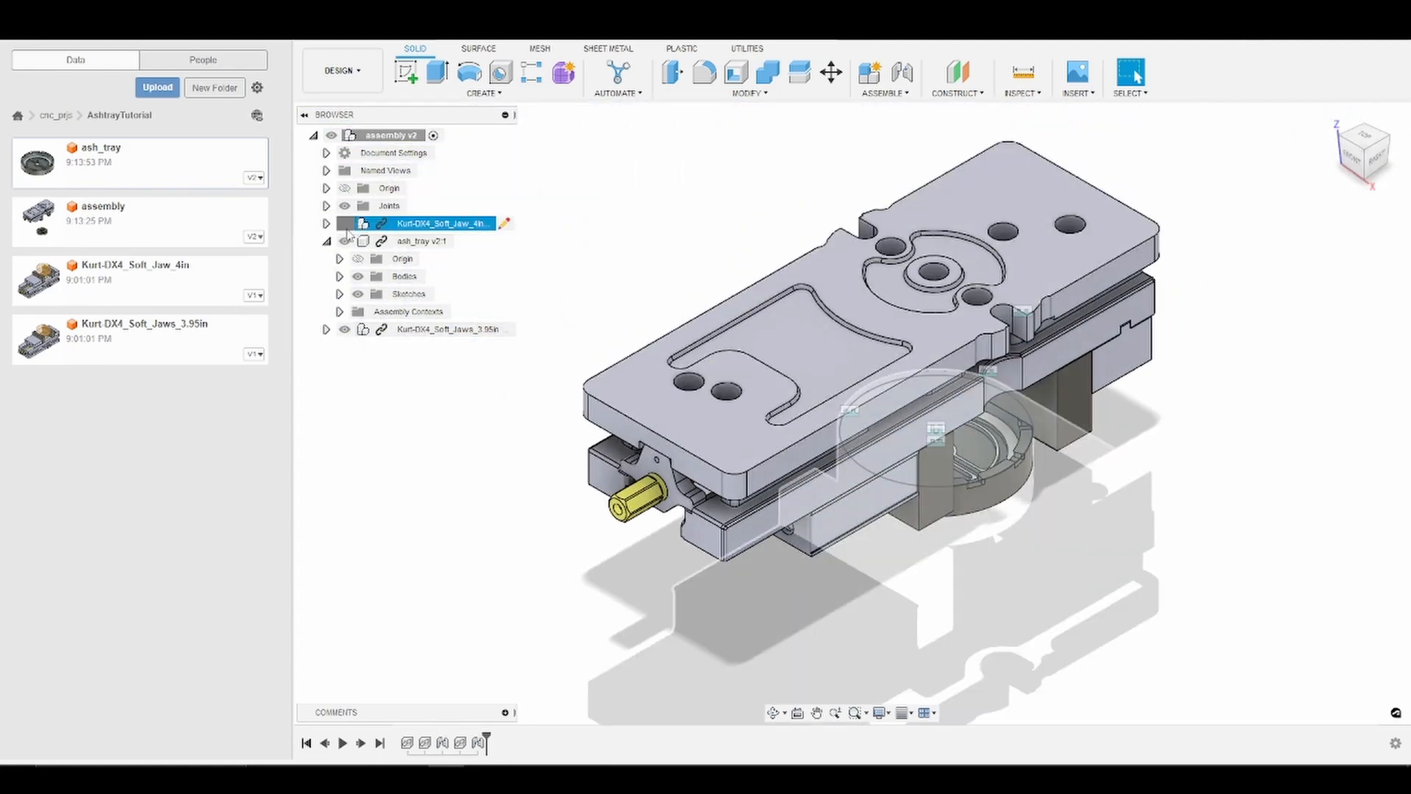
click(345, 223)
click(327, 242)
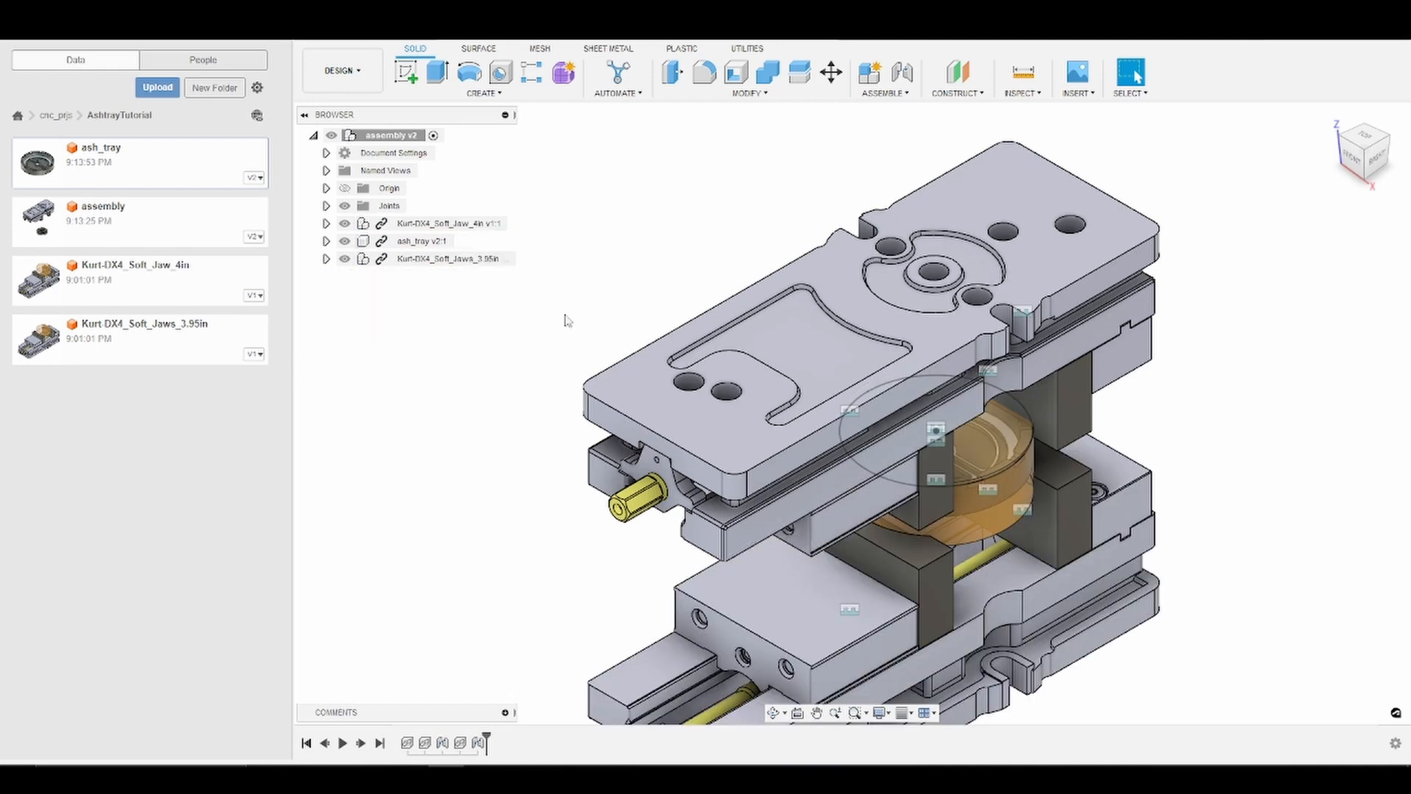
Examine from several sides how the ash tray sits between the 4in vise and the flipped 3.95in vise
scroll(774, 500, up, 3)
scroll(779, 525, down, 4)
scroll(778, 524, down, 4)
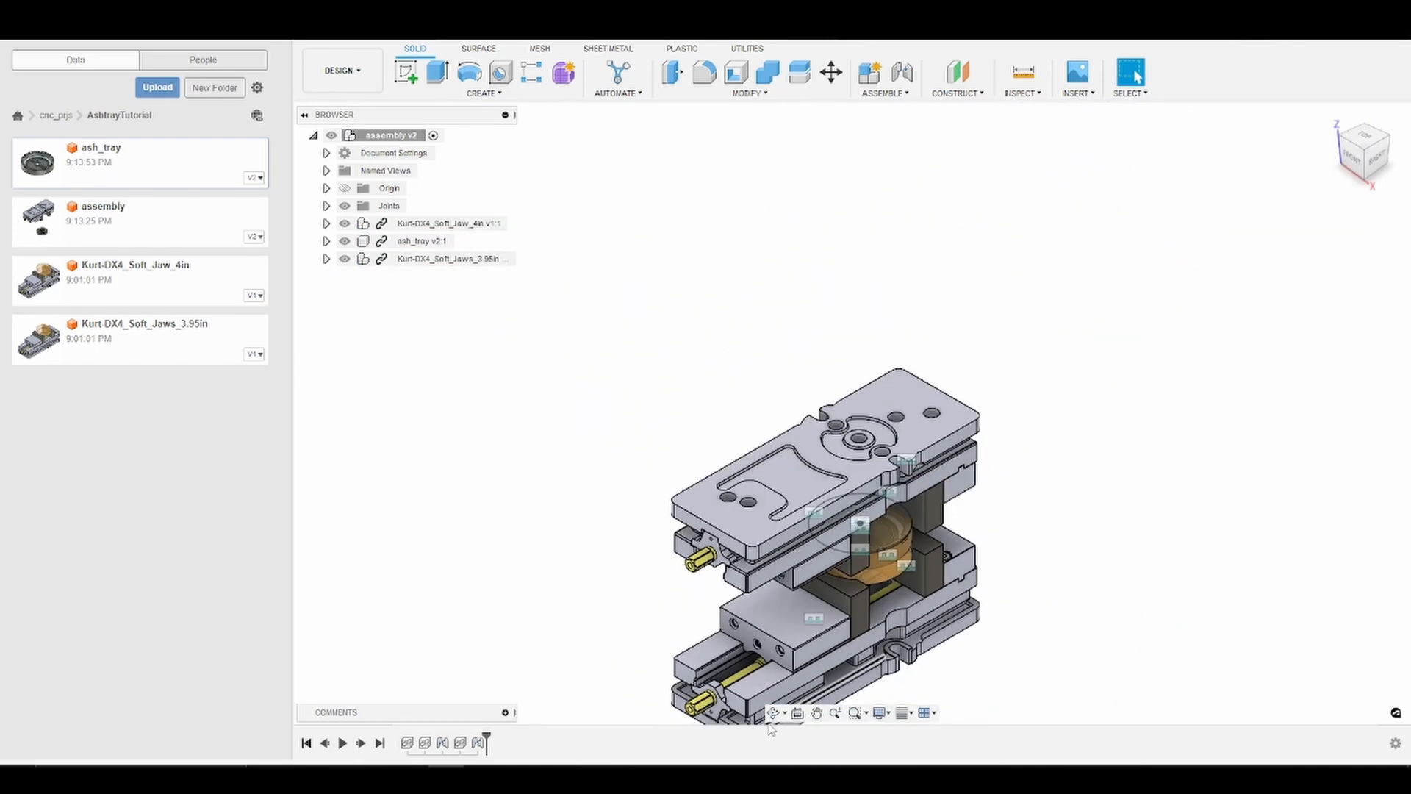
click(774, 713)
mouse_move(1332, 118)
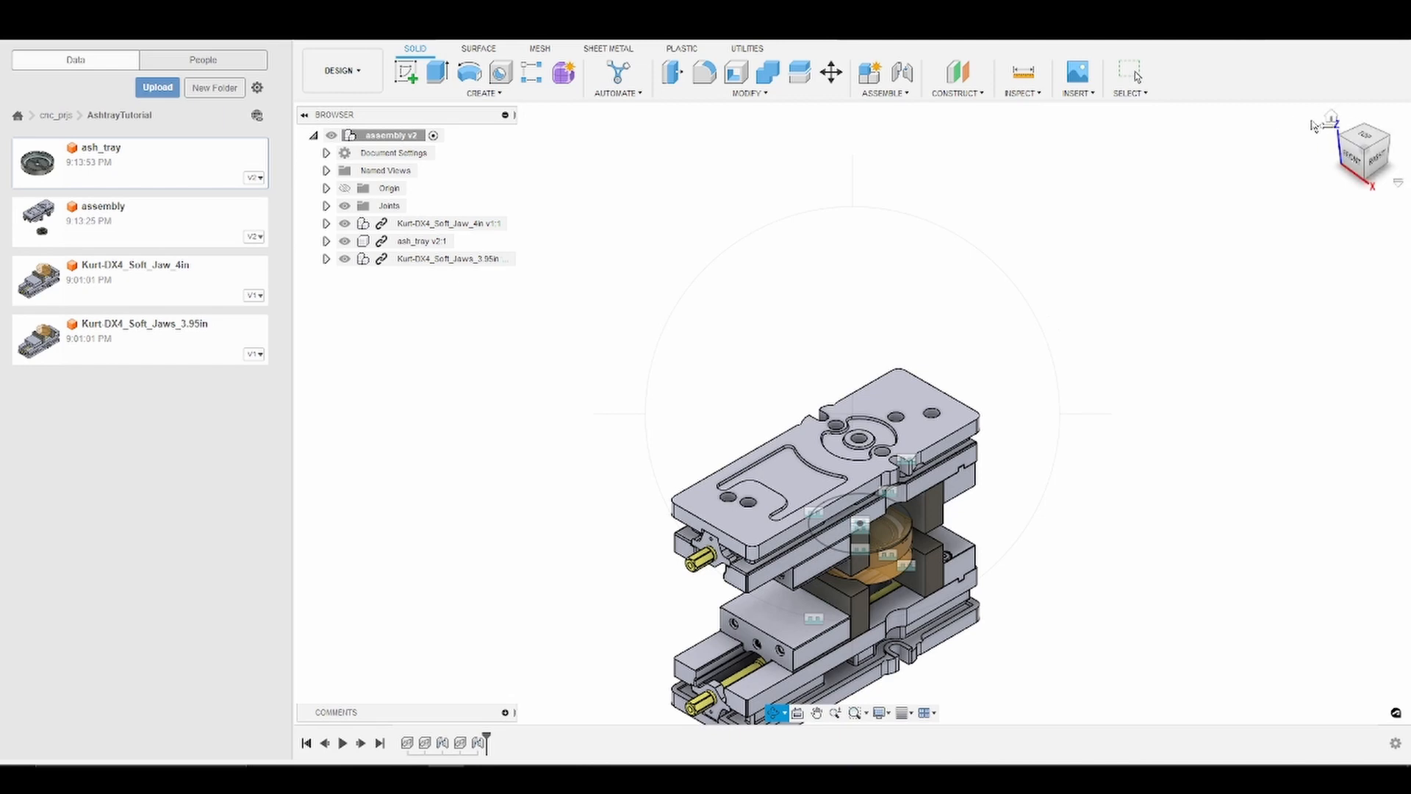
key(Escape)
click(1332, 116)
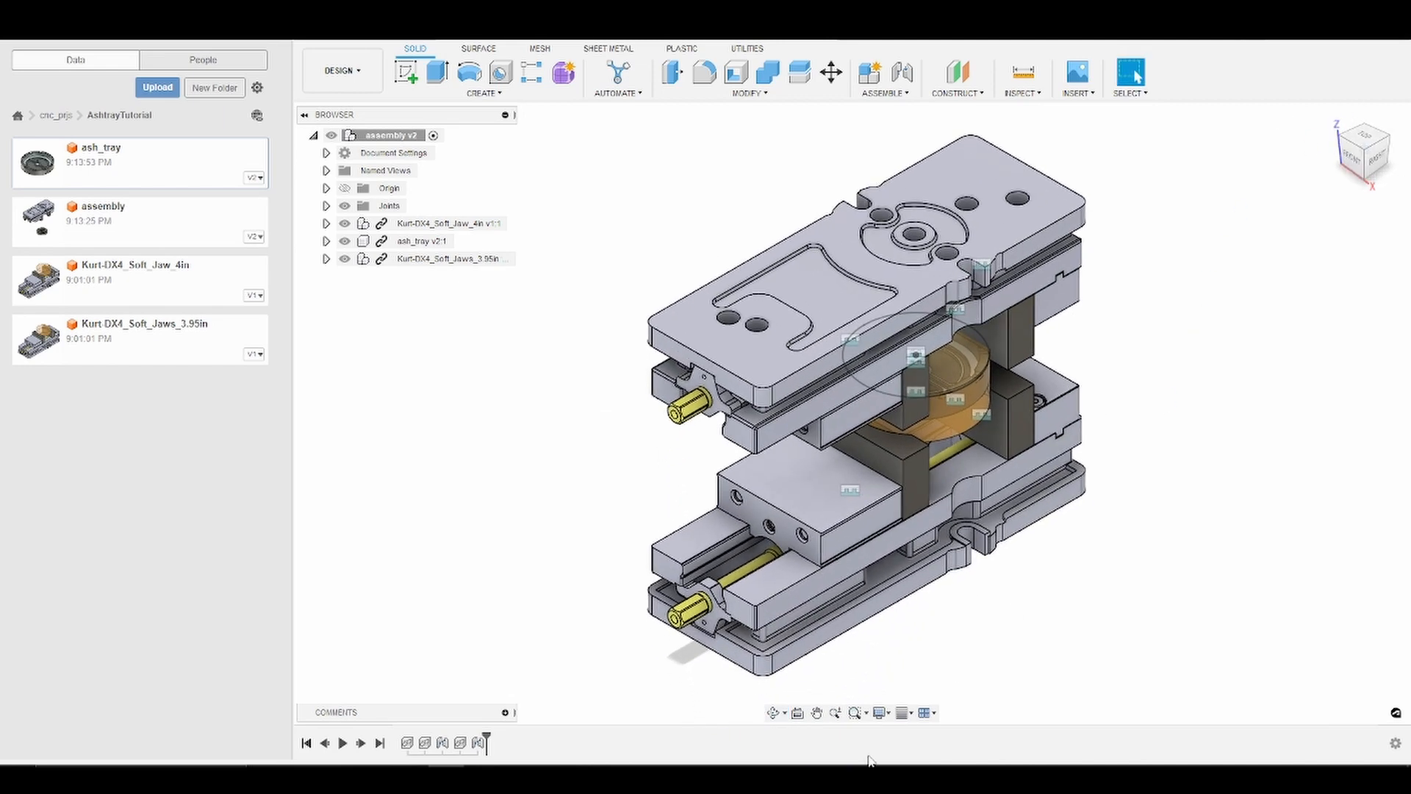
click(775, 712)
drag(808, 309, 859, 386)
drag(944, 403, 916, 245)
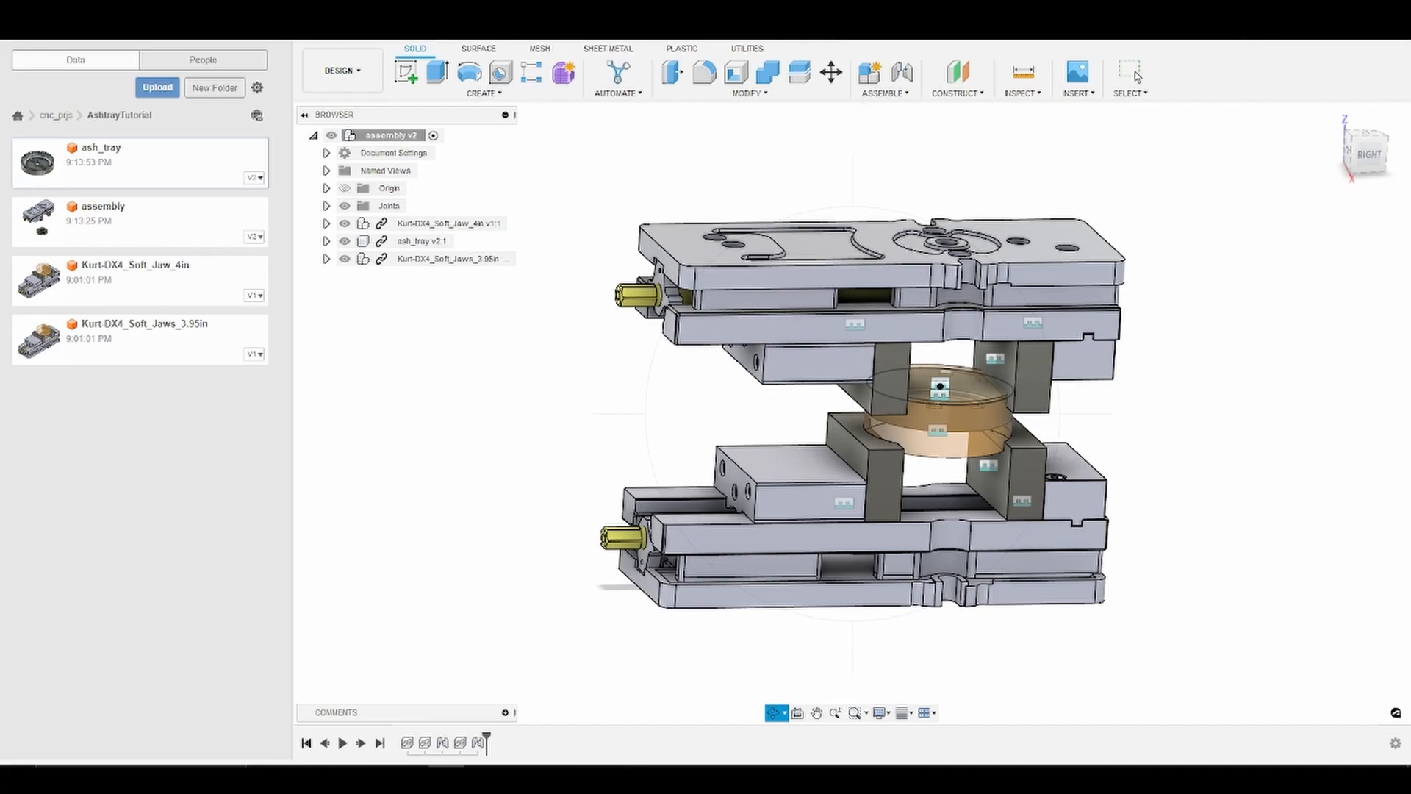
click(1132, 73)
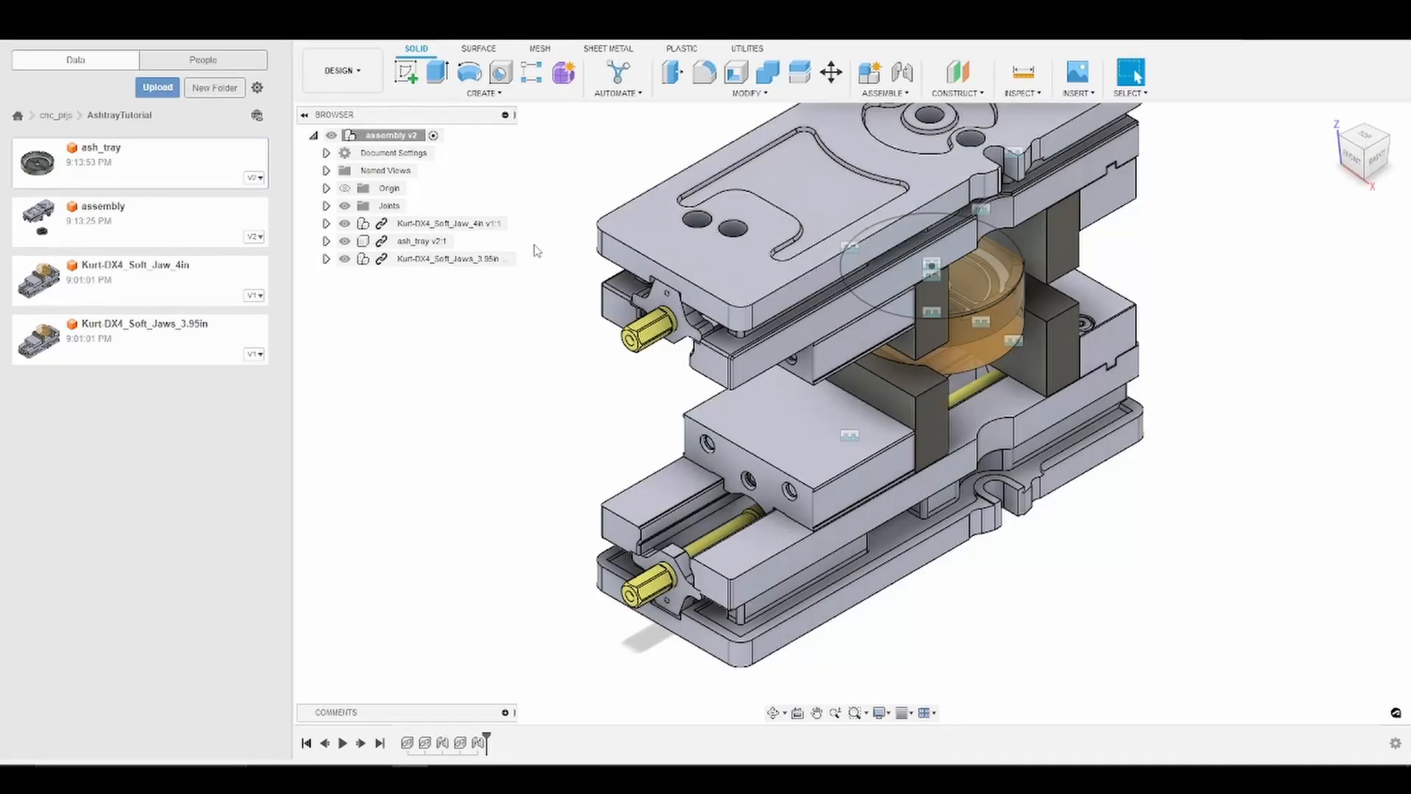
Switch to the Manufacture workspace and hide the Kurt-DX4_Soft_Jaws_3.95in vise
click(344, 70)
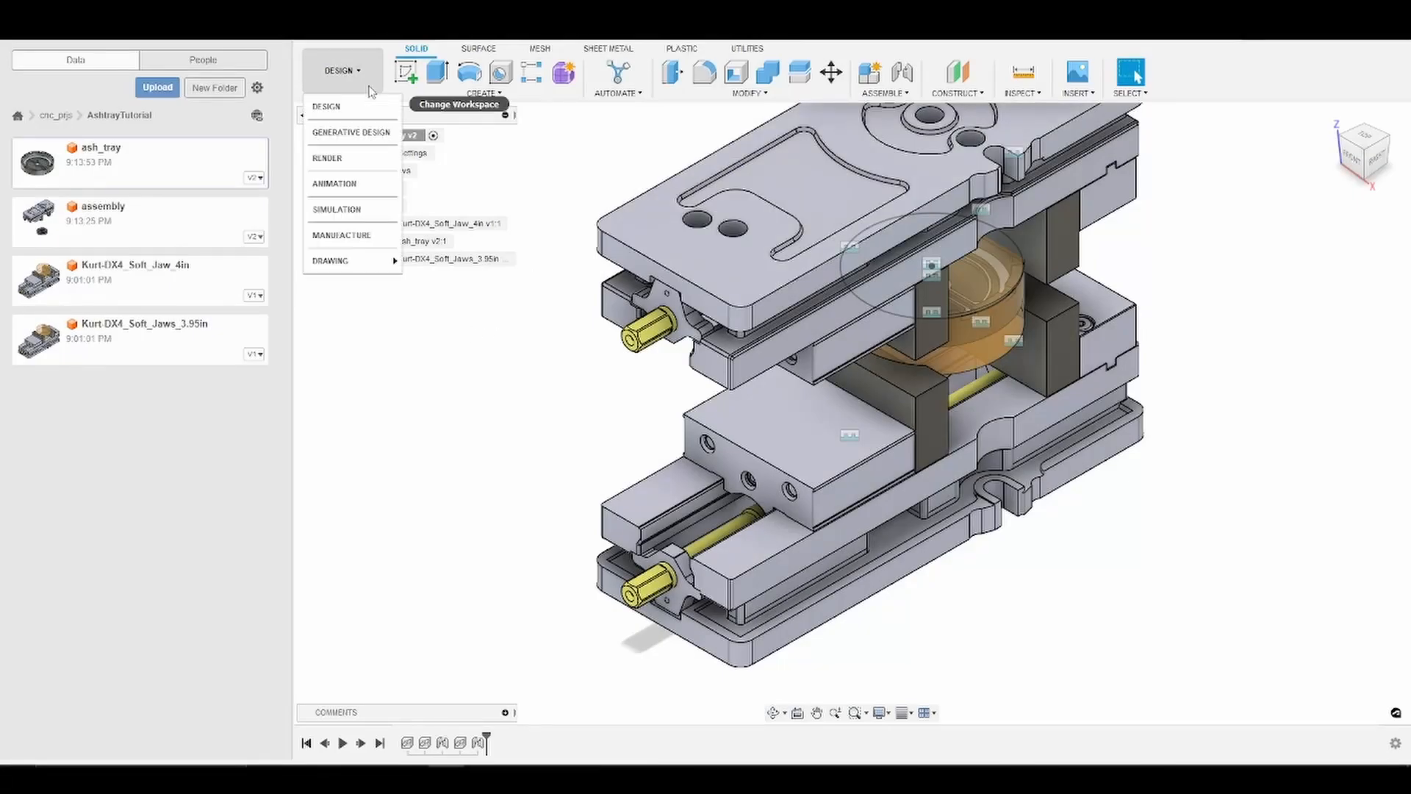
click(382, 238)
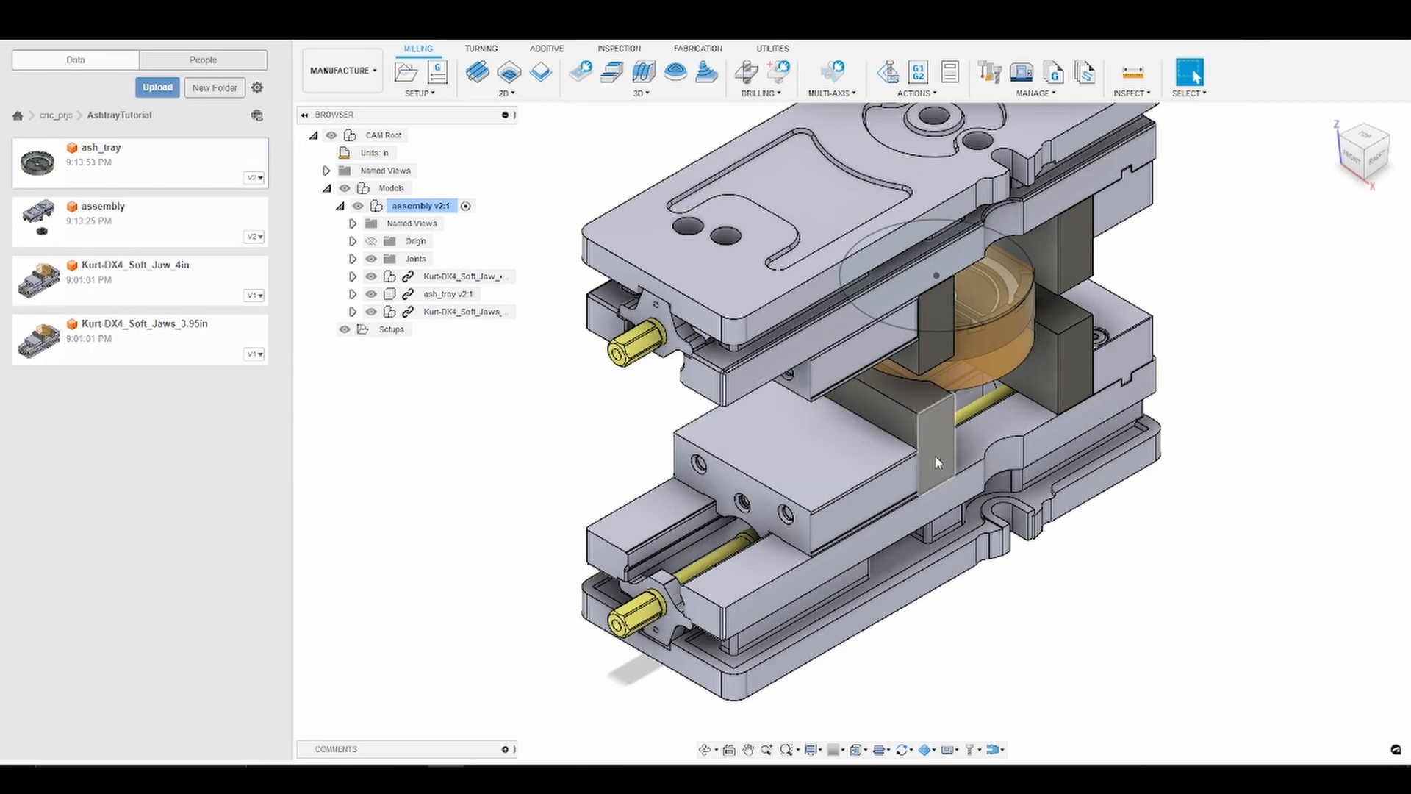
click(371, 312)
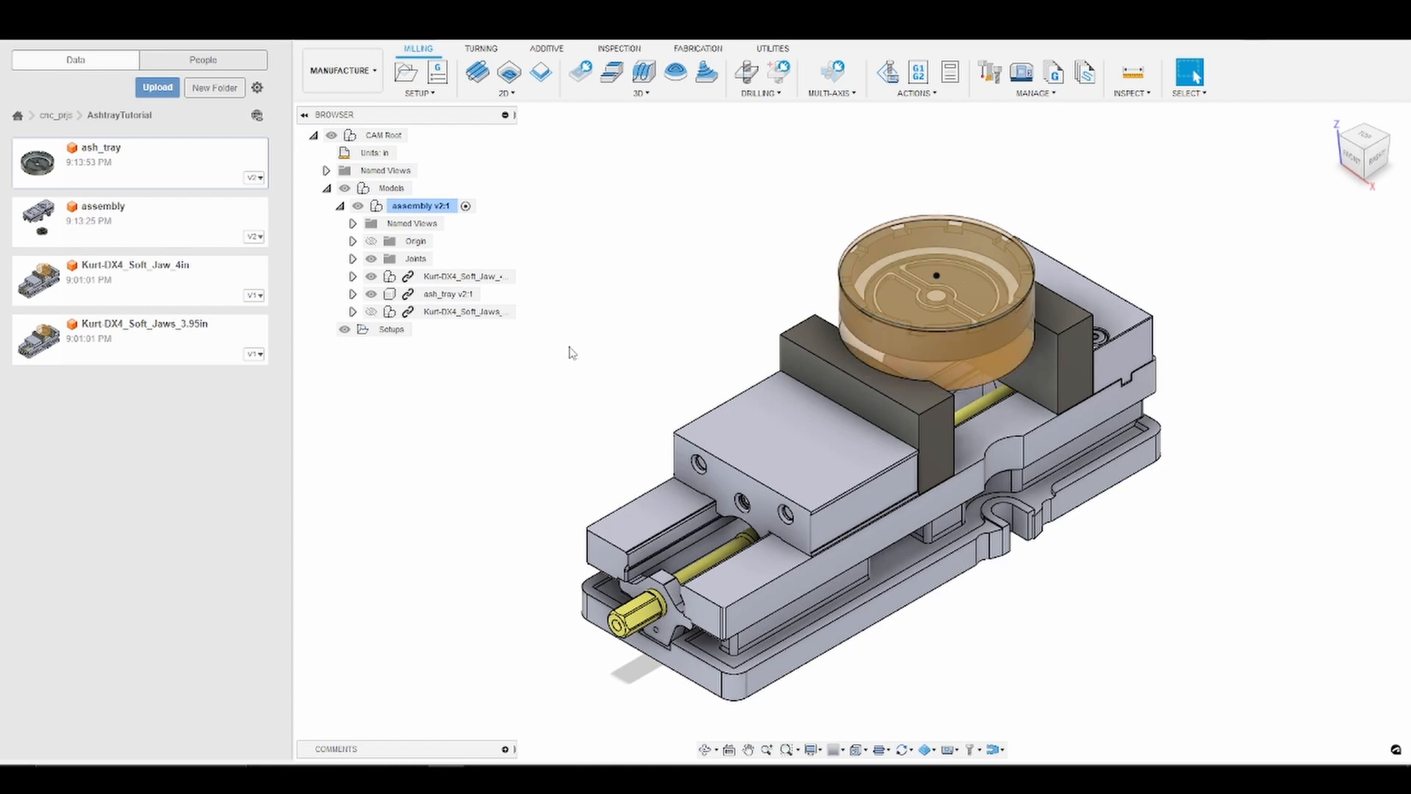
Create a new milling setup with its stock taken from the solid round_stock component of the 4in soft-jaw vise
right_click(395, 335)
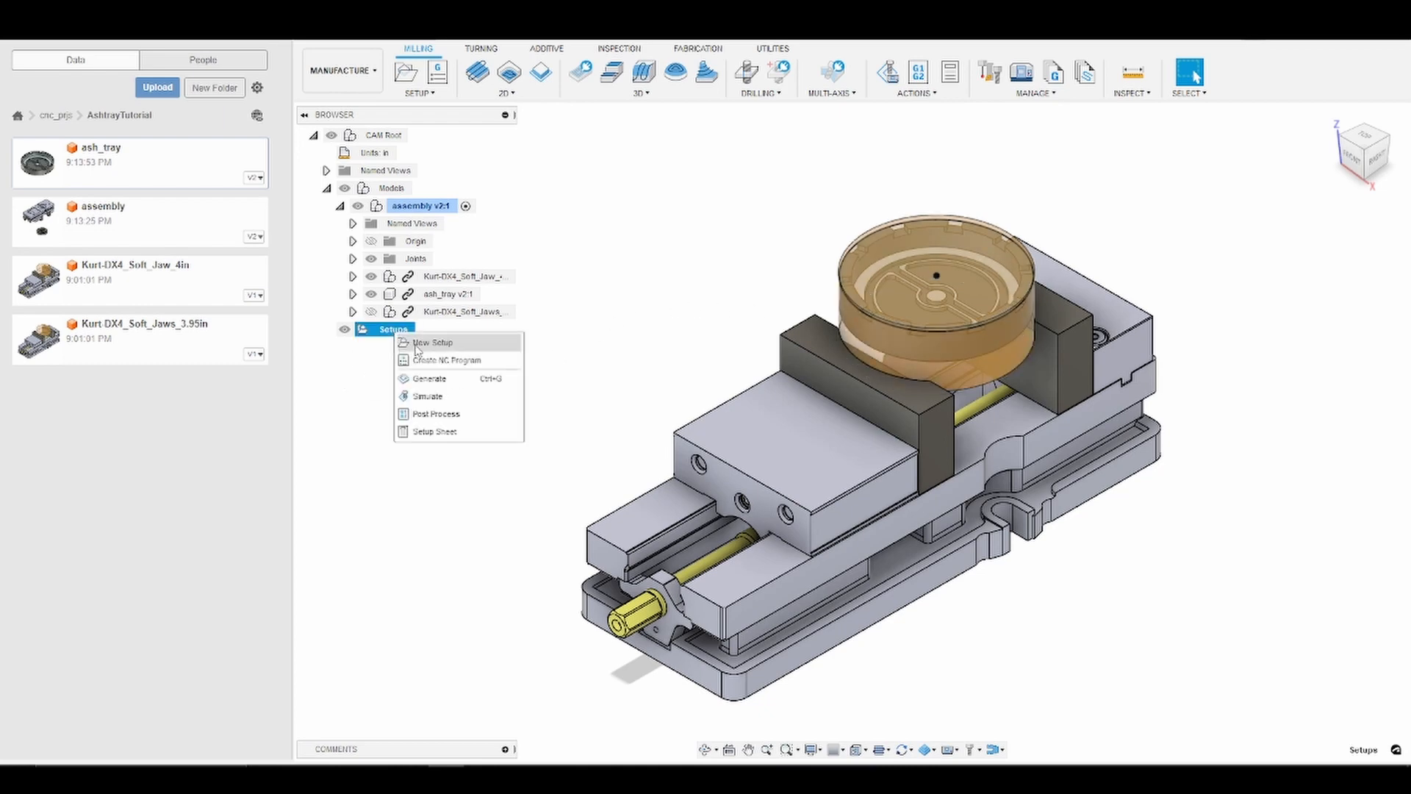
click(432, 343)
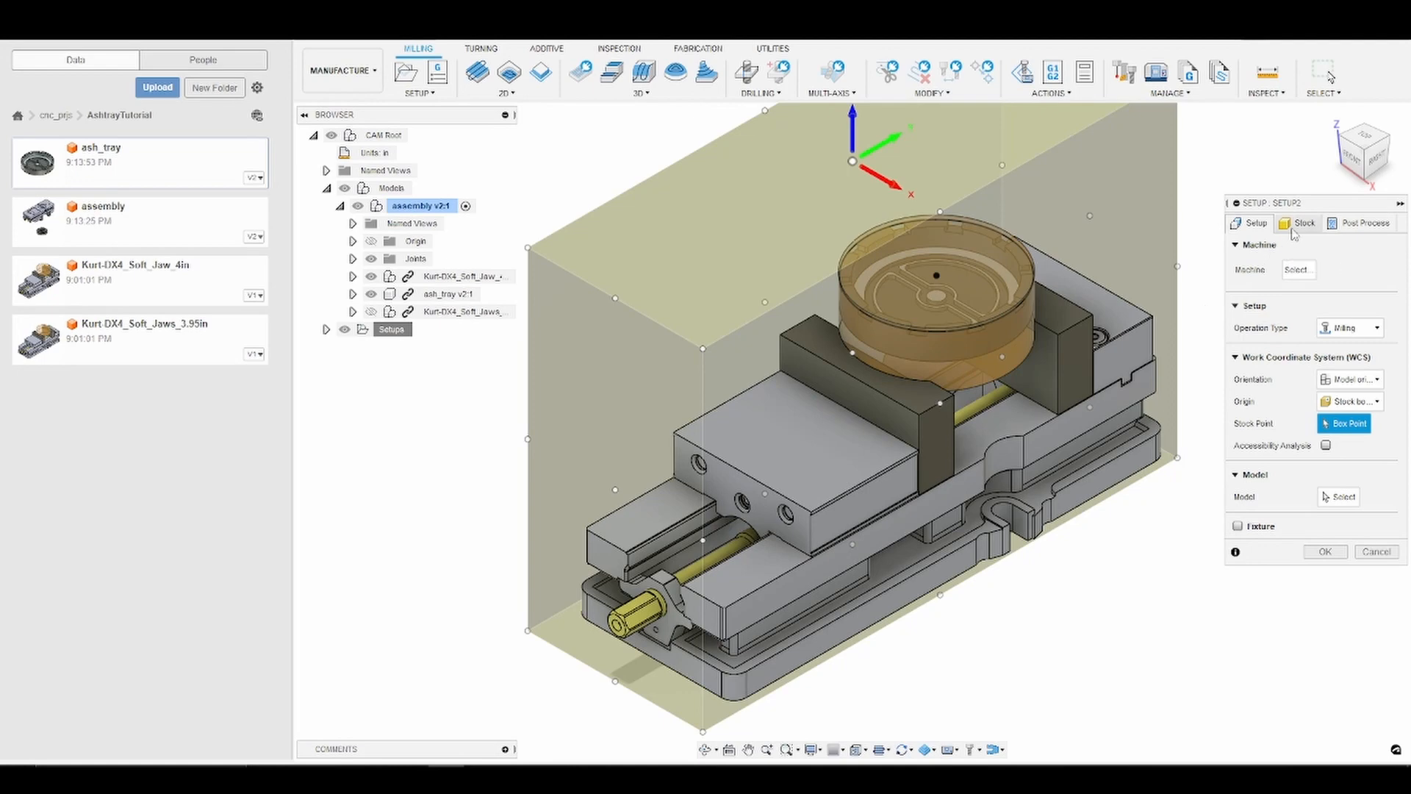
click(1296, 224)
click(1378, 290)
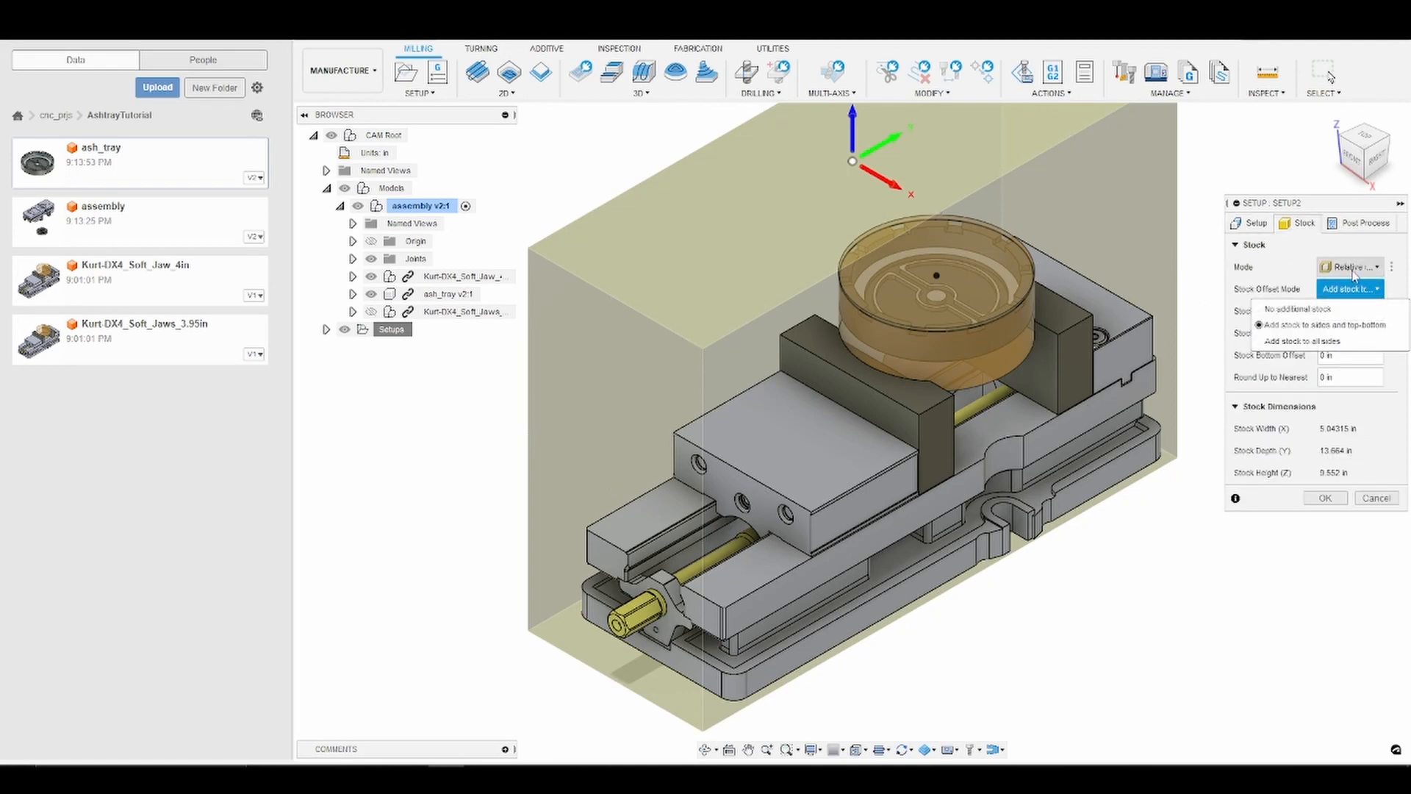
click(1377, 290)
click(1367, 267)
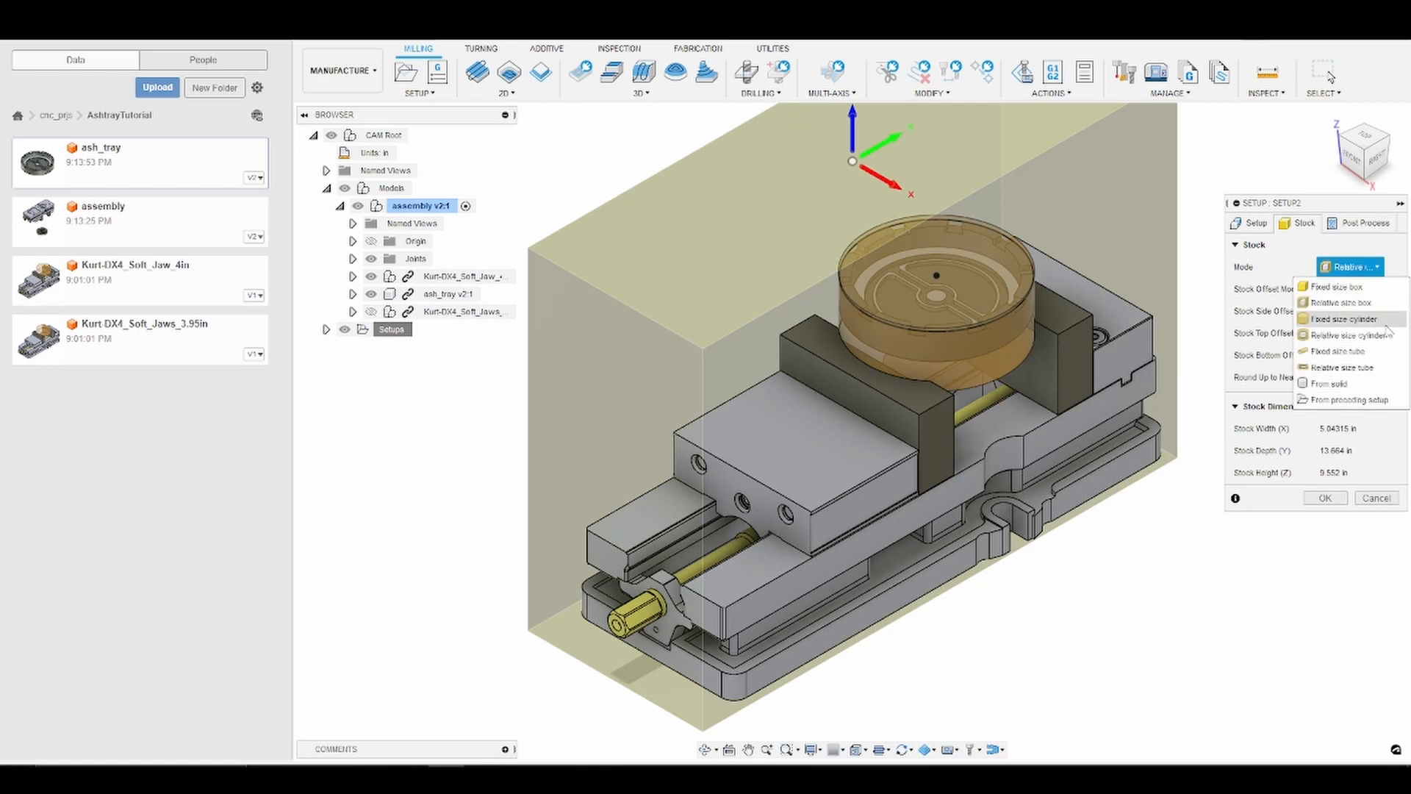
click(1365, 384)
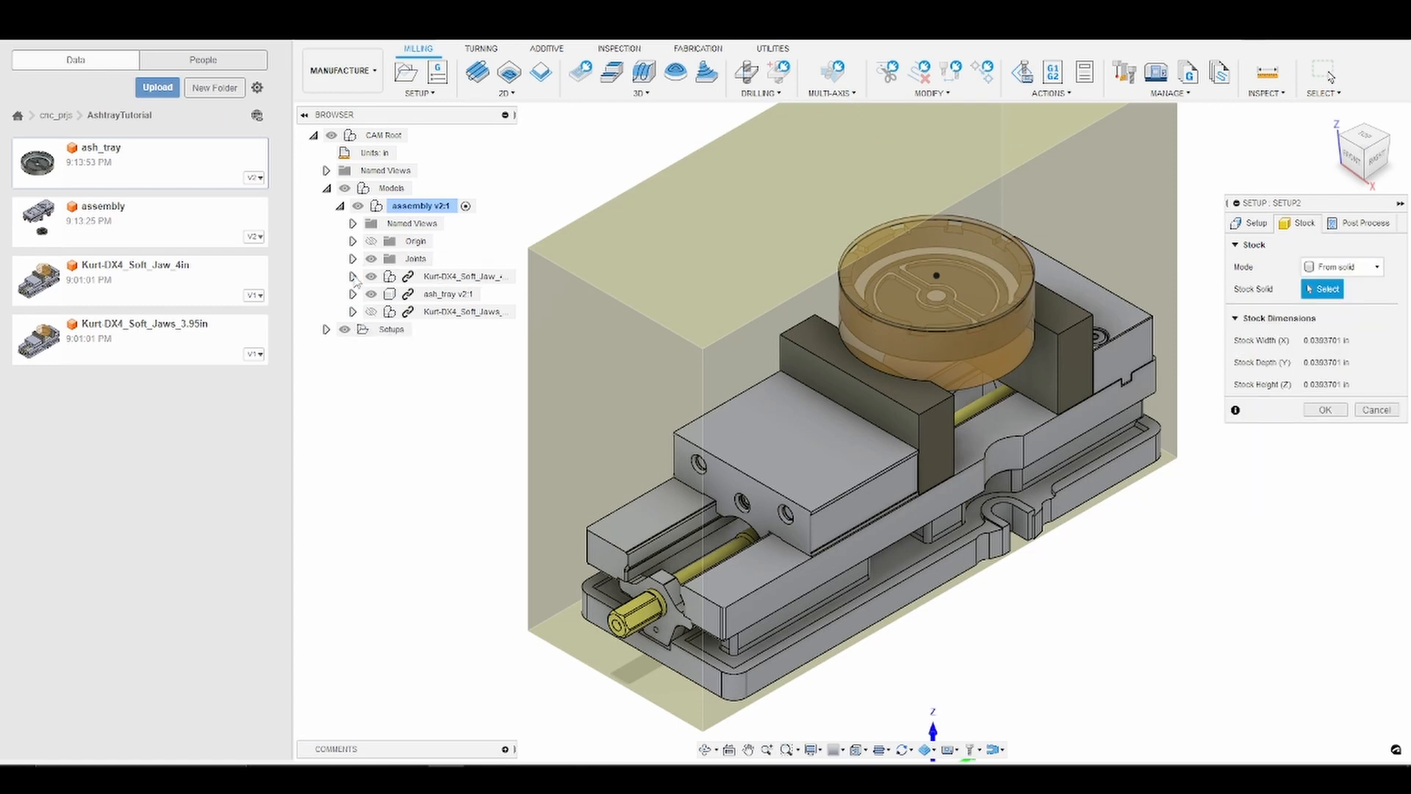
click(352, 277)
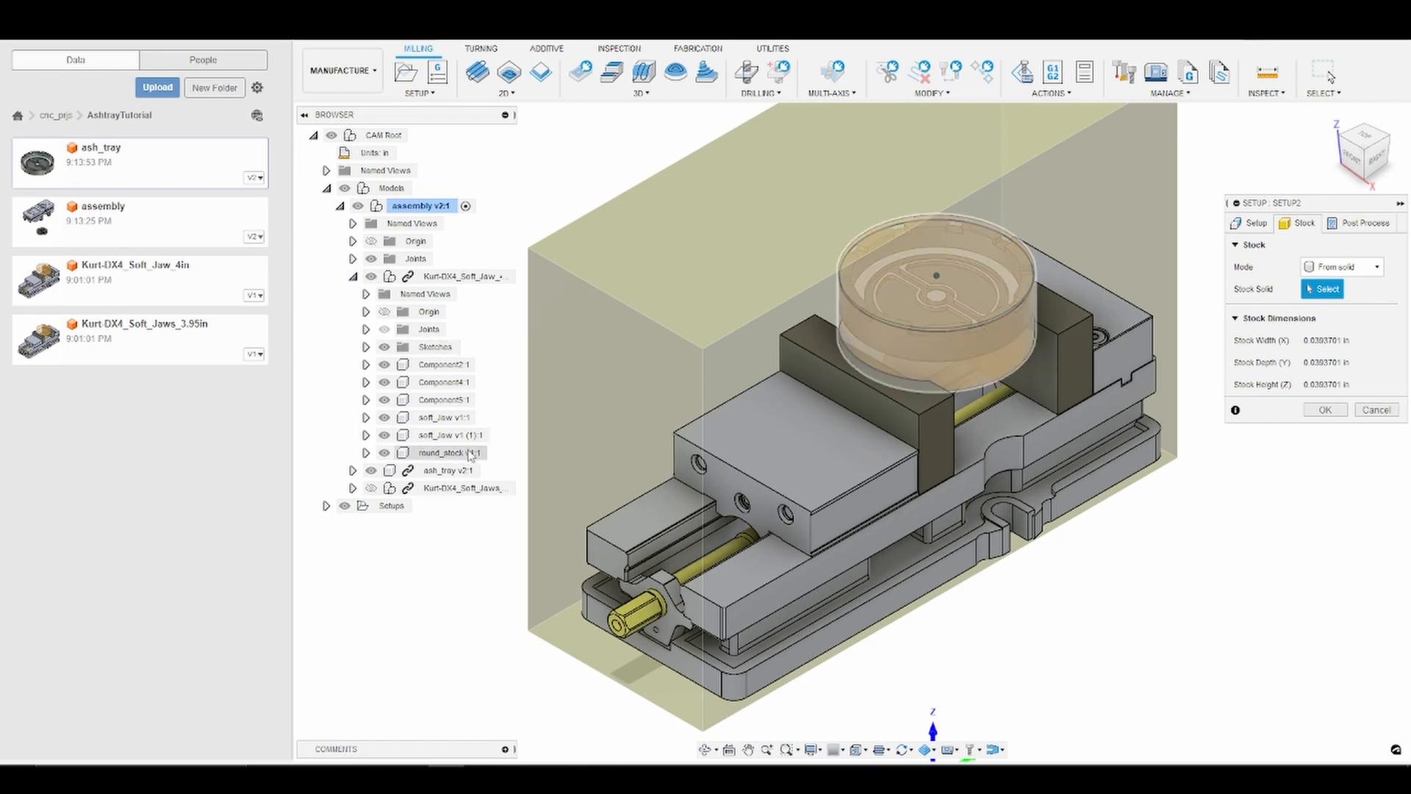
click(450, 453)
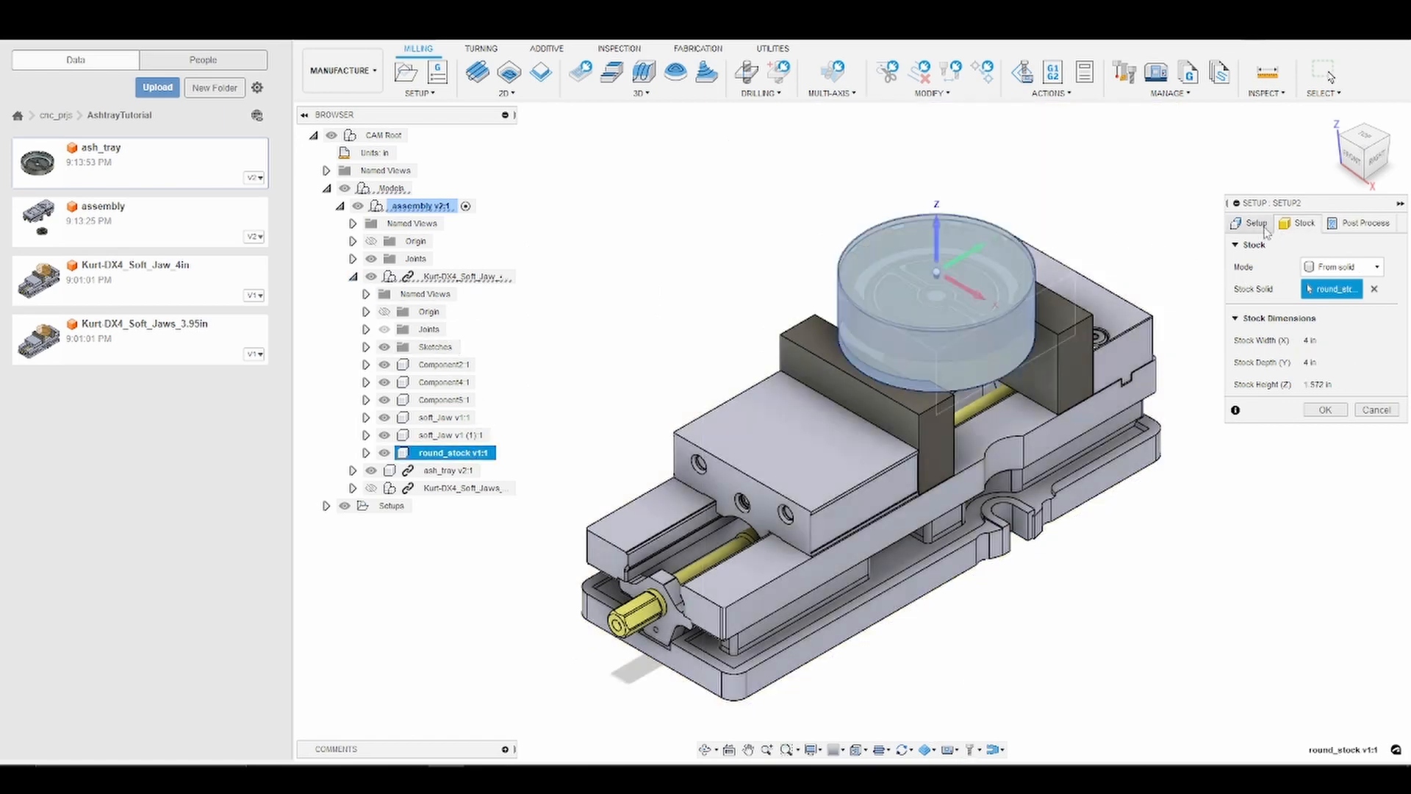
Set the setup's WCS origin to a selected point at the upper outer corner of the rear soft jaw
click(1257, 223)
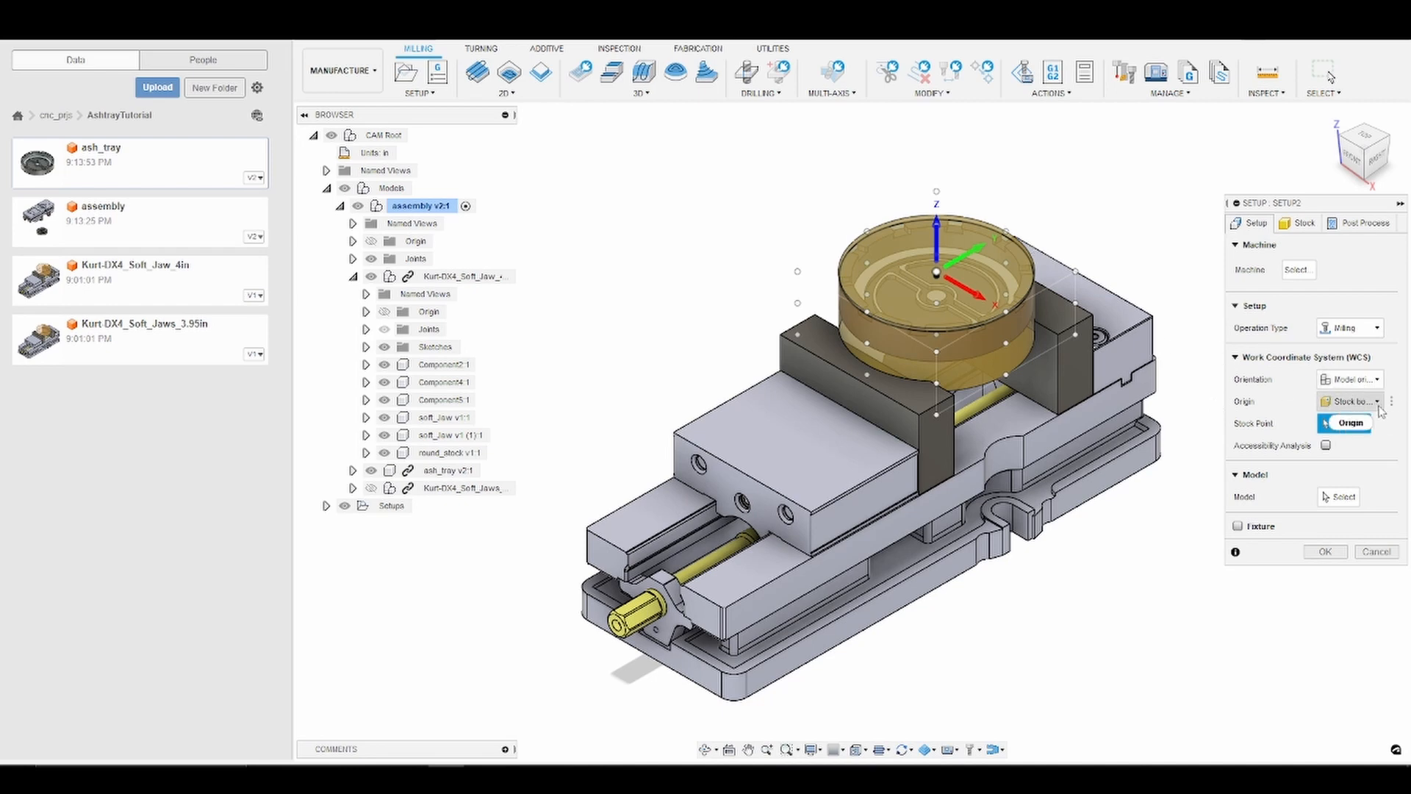
click(1374, 380)
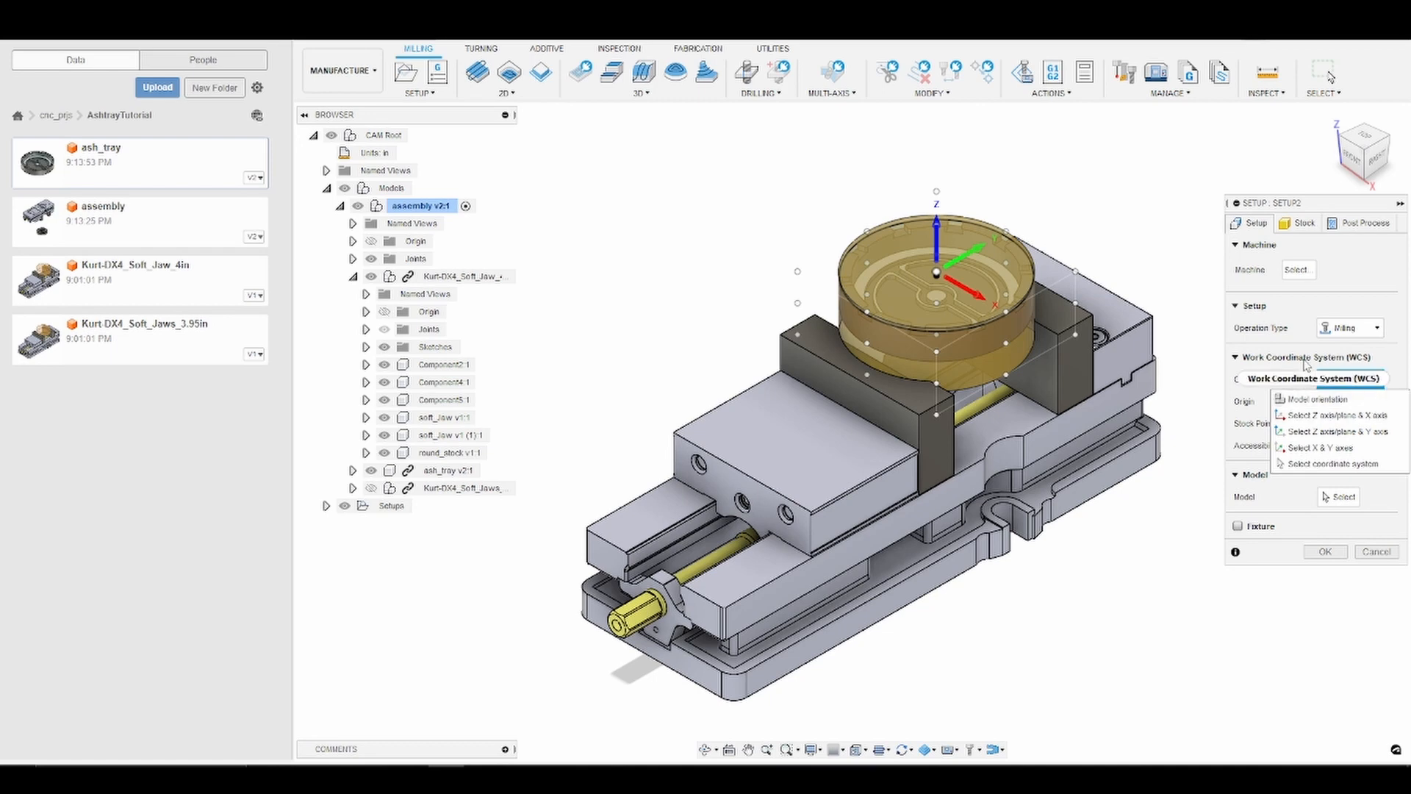
click(1280, 364)
click(1375, 402)
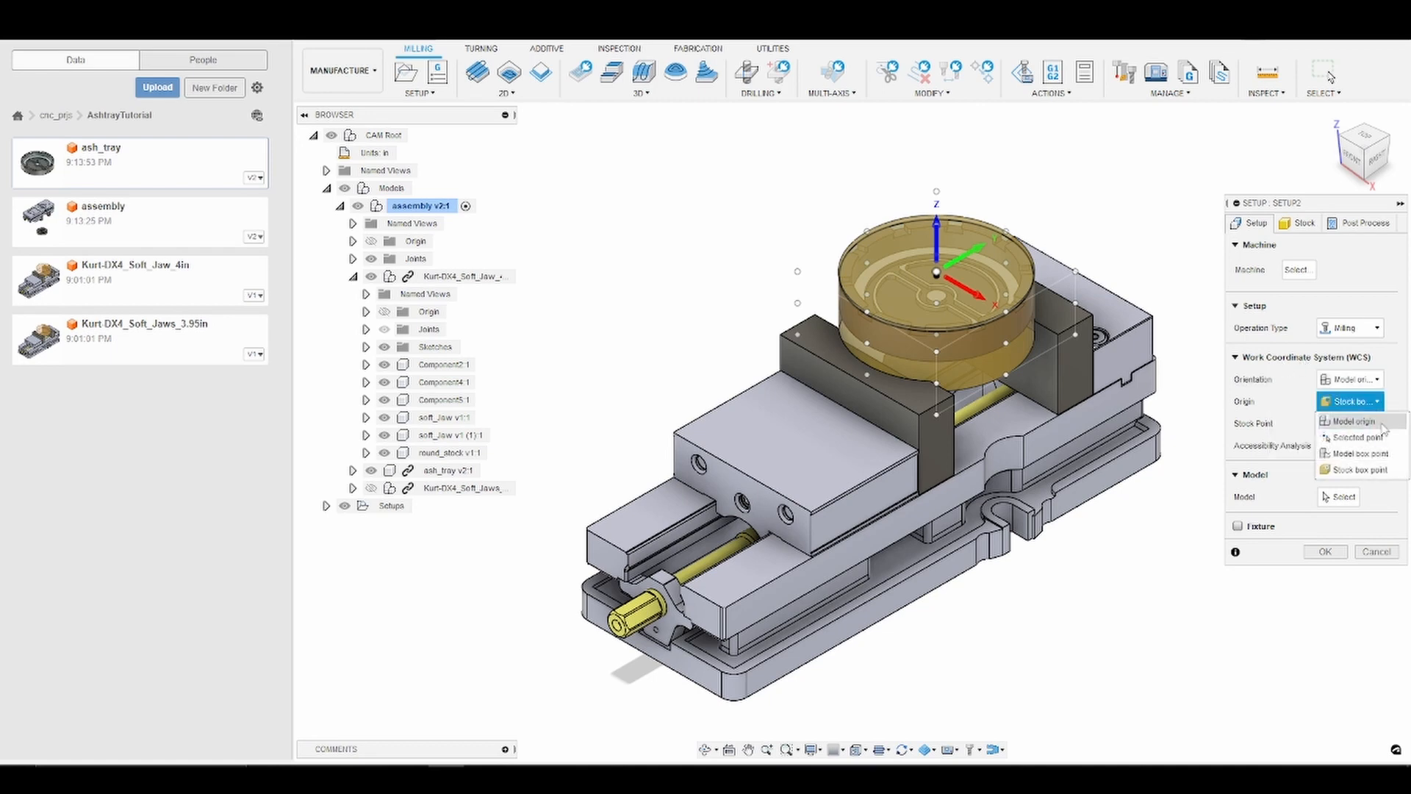
click(1399, 442)
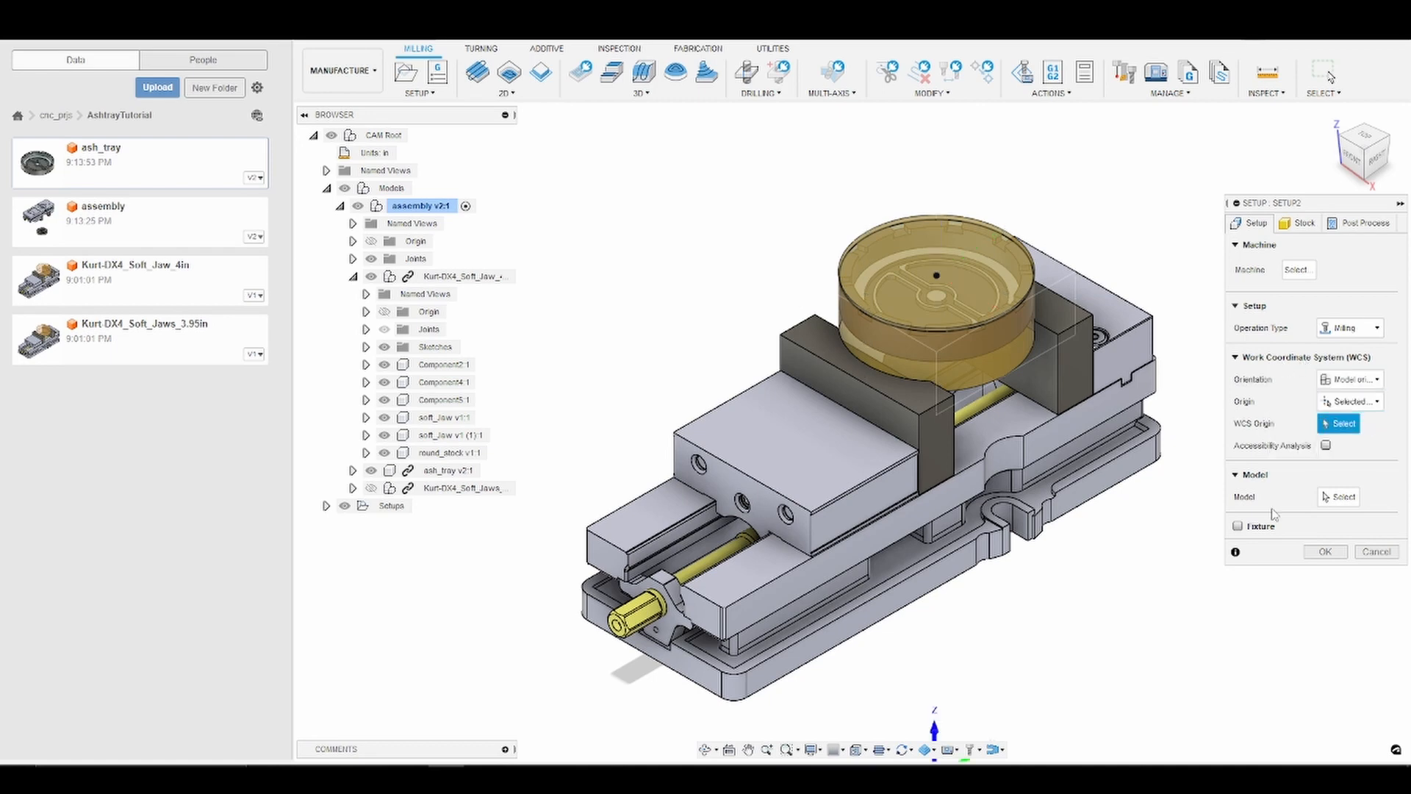
click(705, 749)
drag(762, 444, 639, 287)
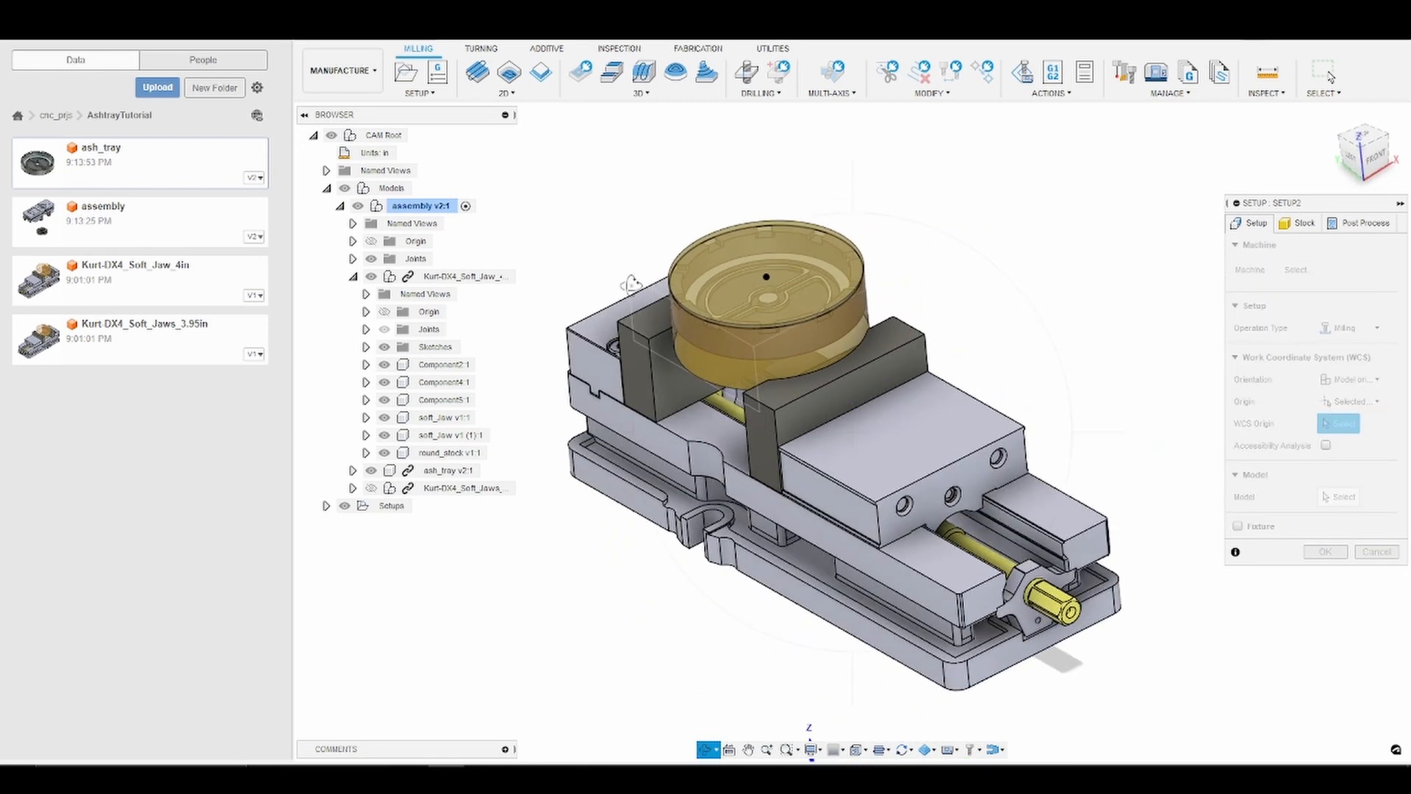
scroll(620, 288, up, 2)
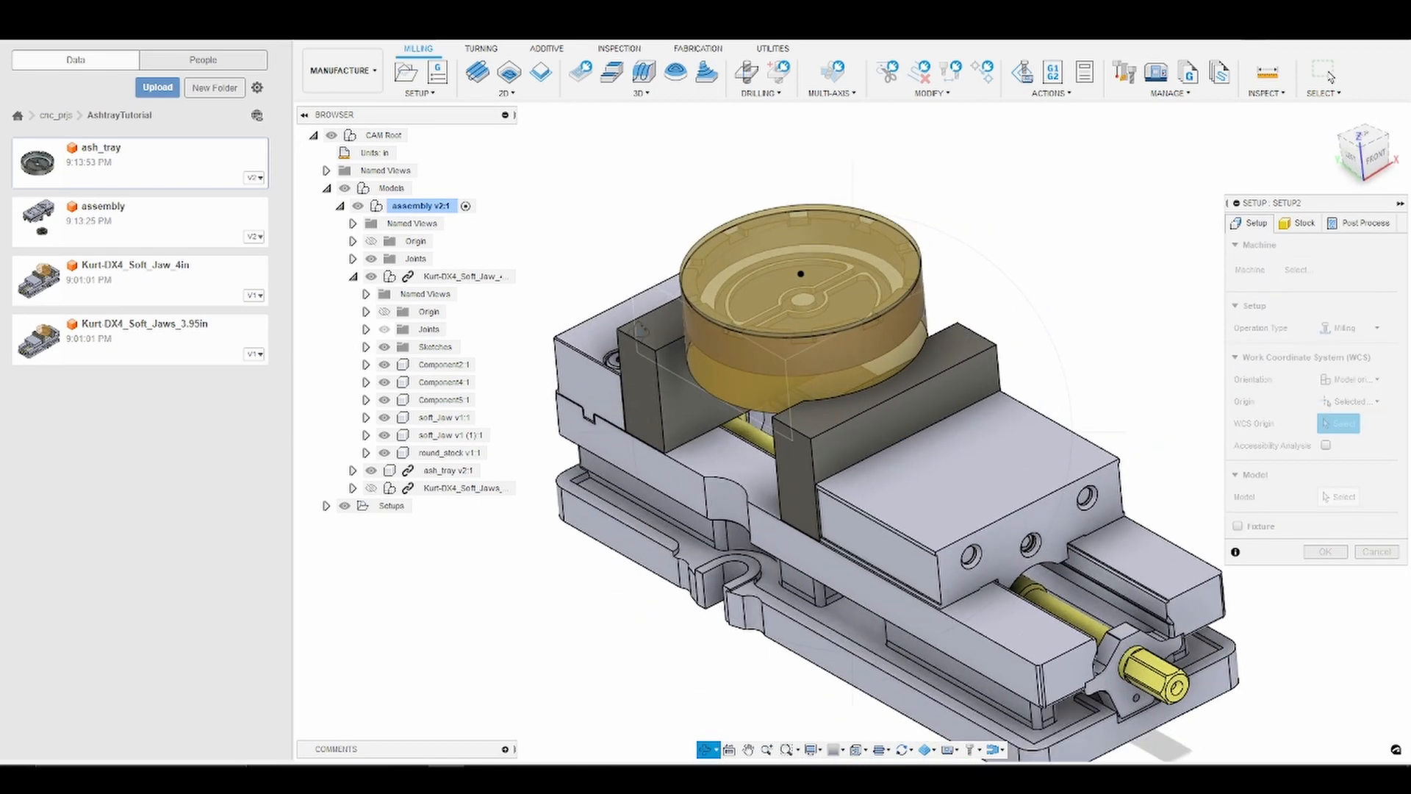
key(Escape)
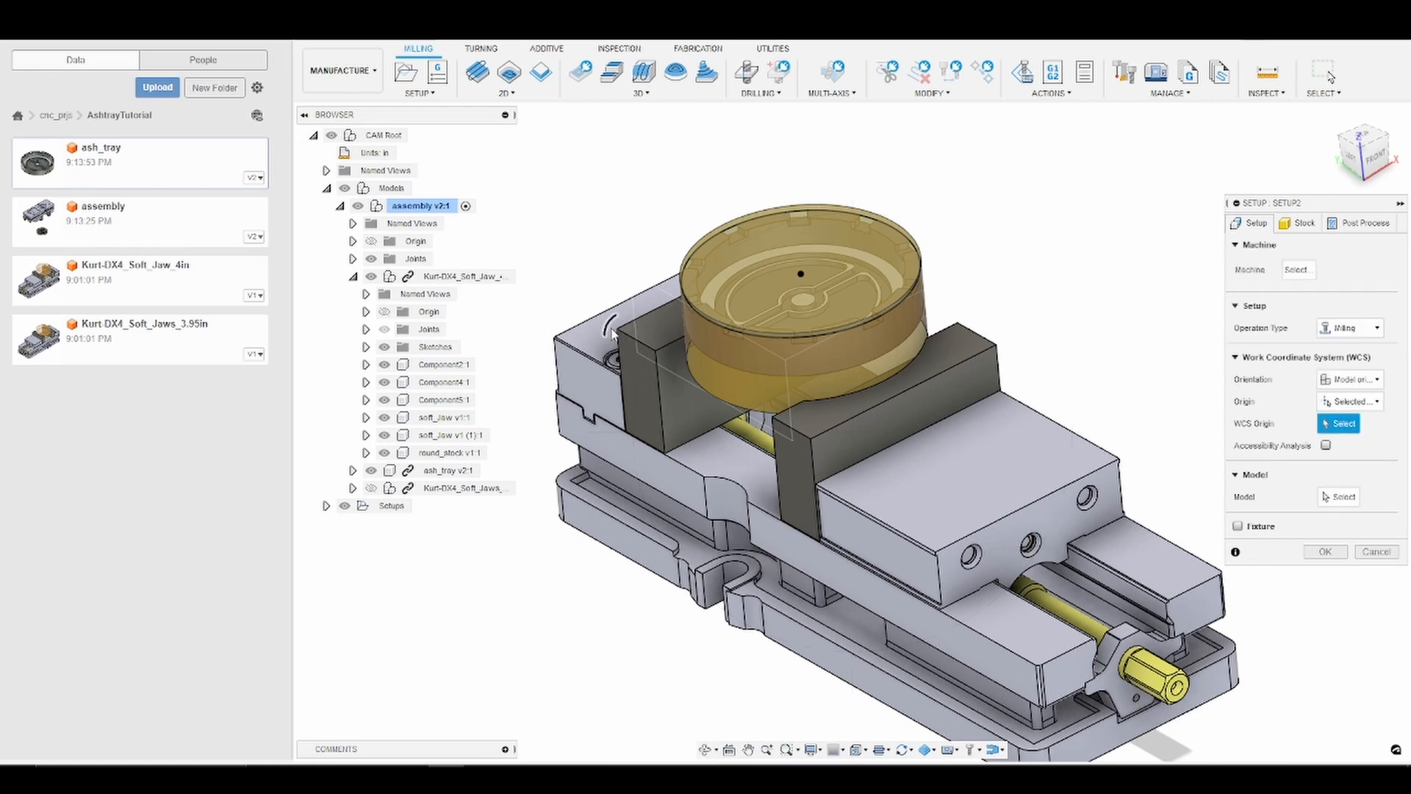
click(617, 329)
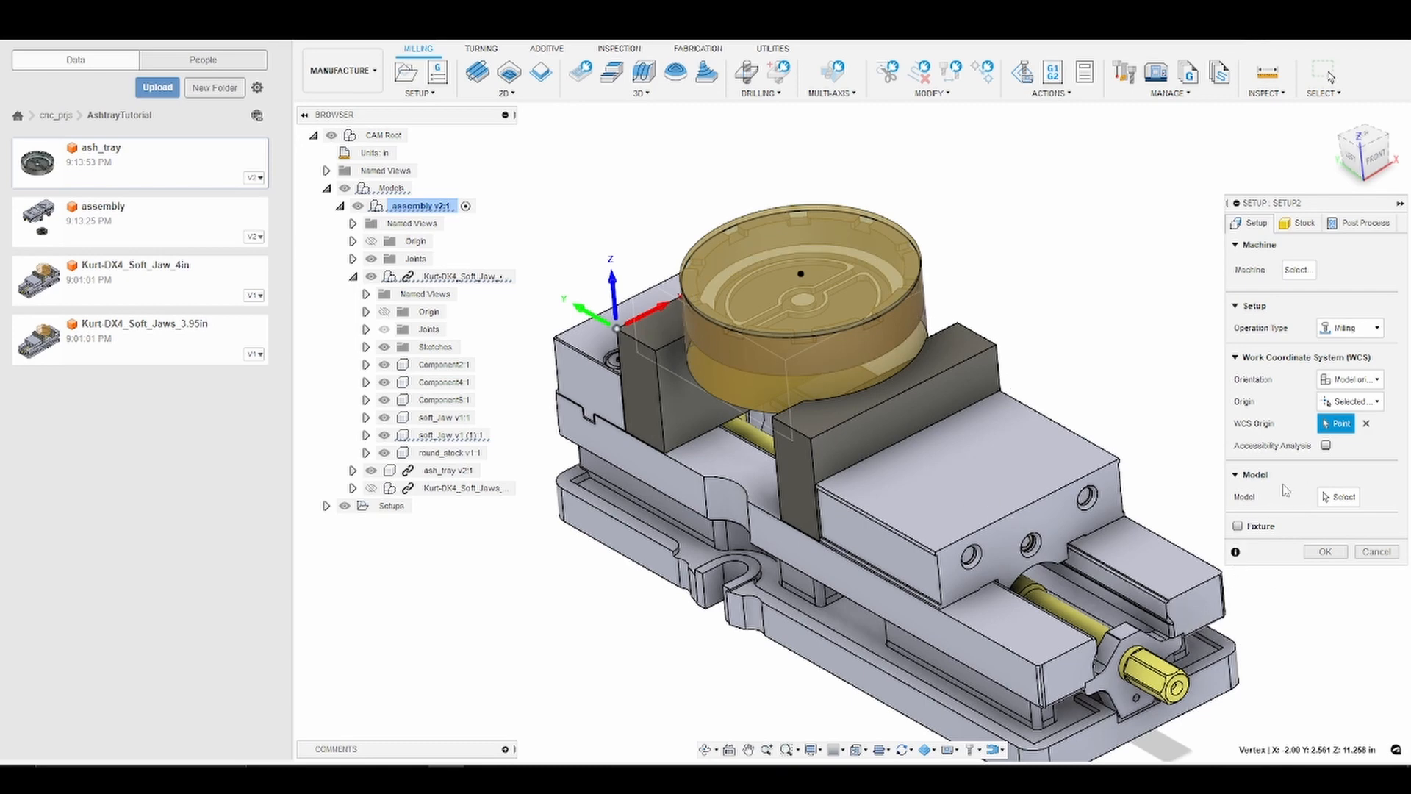
Assign ash_tray as the setup's model and both soft jaws plus Component2, Component4 and Component5 of the 4in vise as fixtures
click(1336, 498)
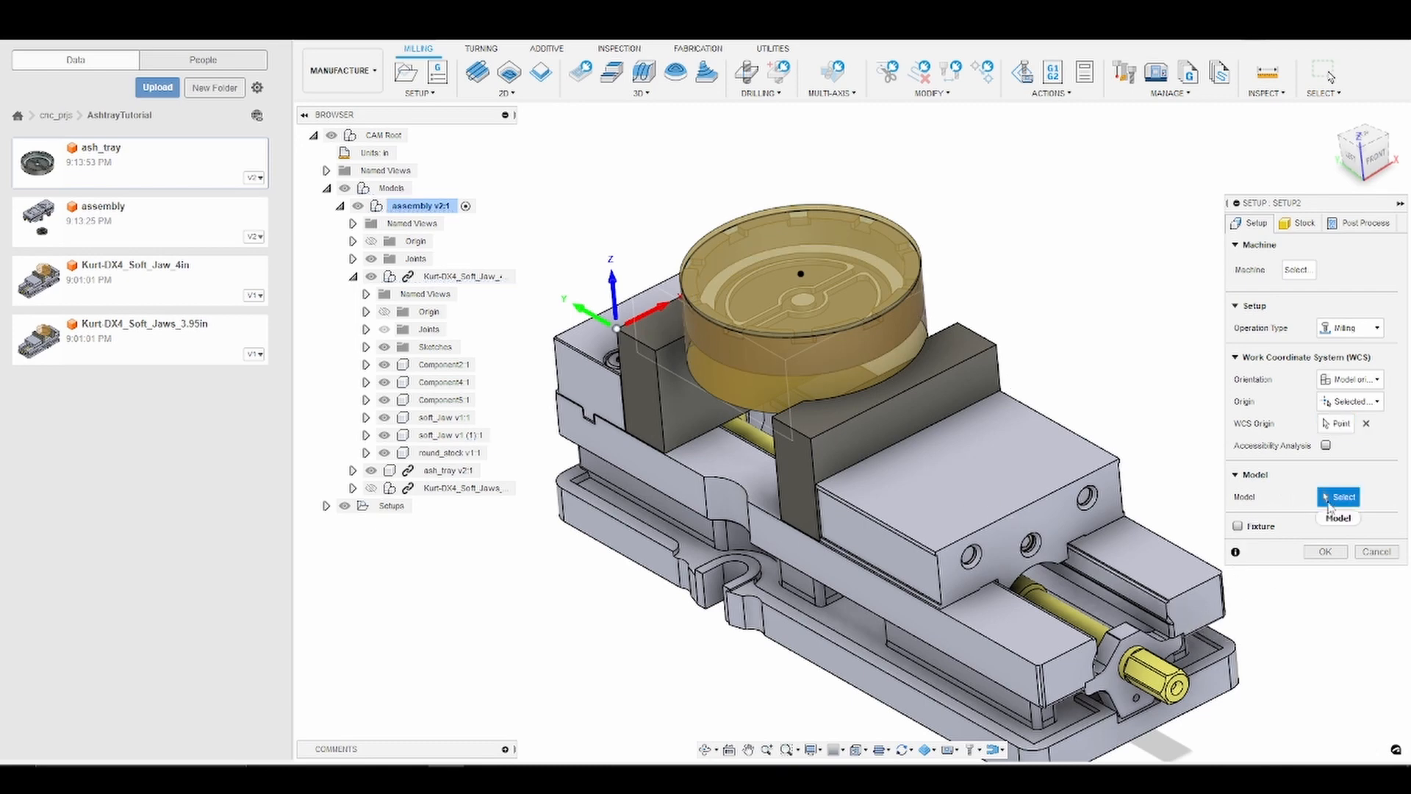
click(463, 473)
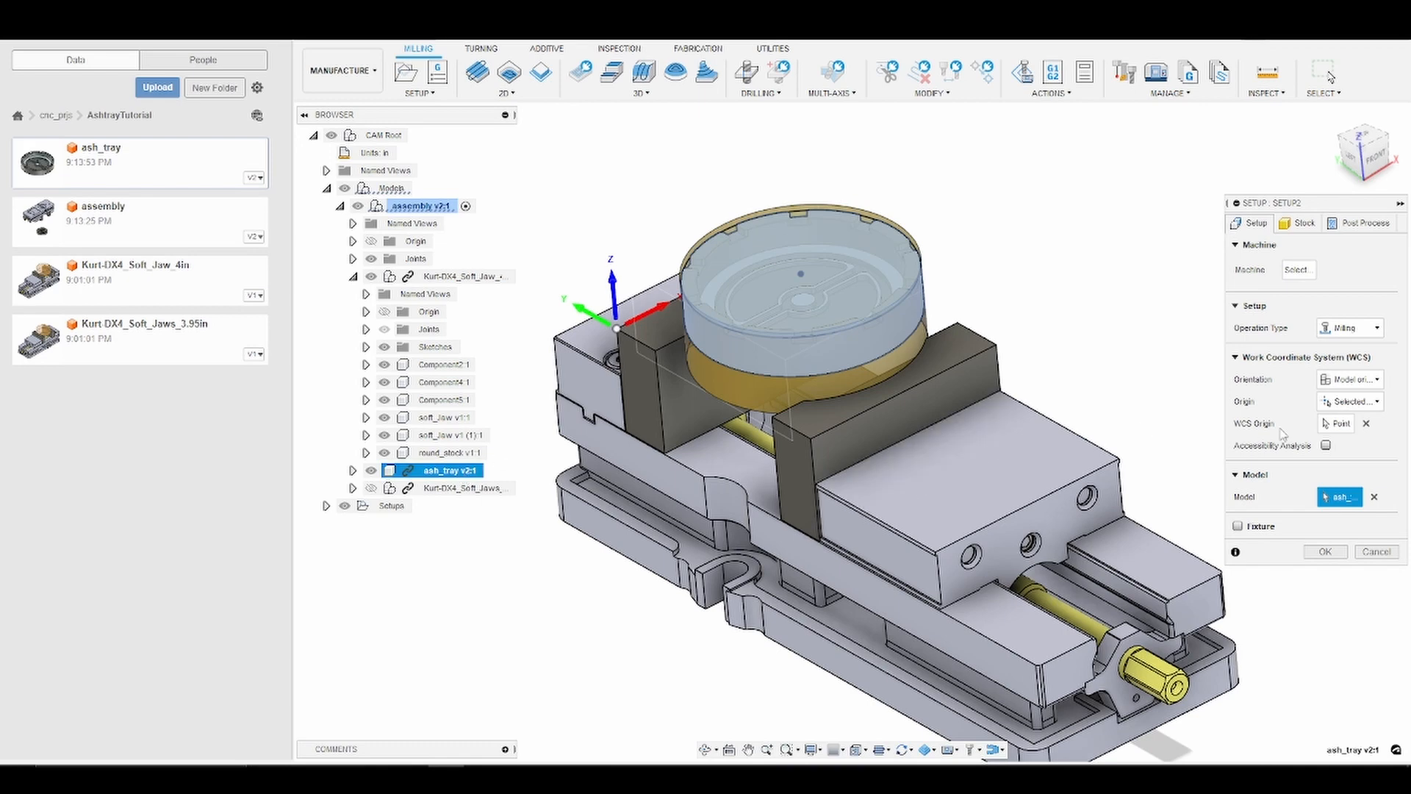
click(1238, 526)
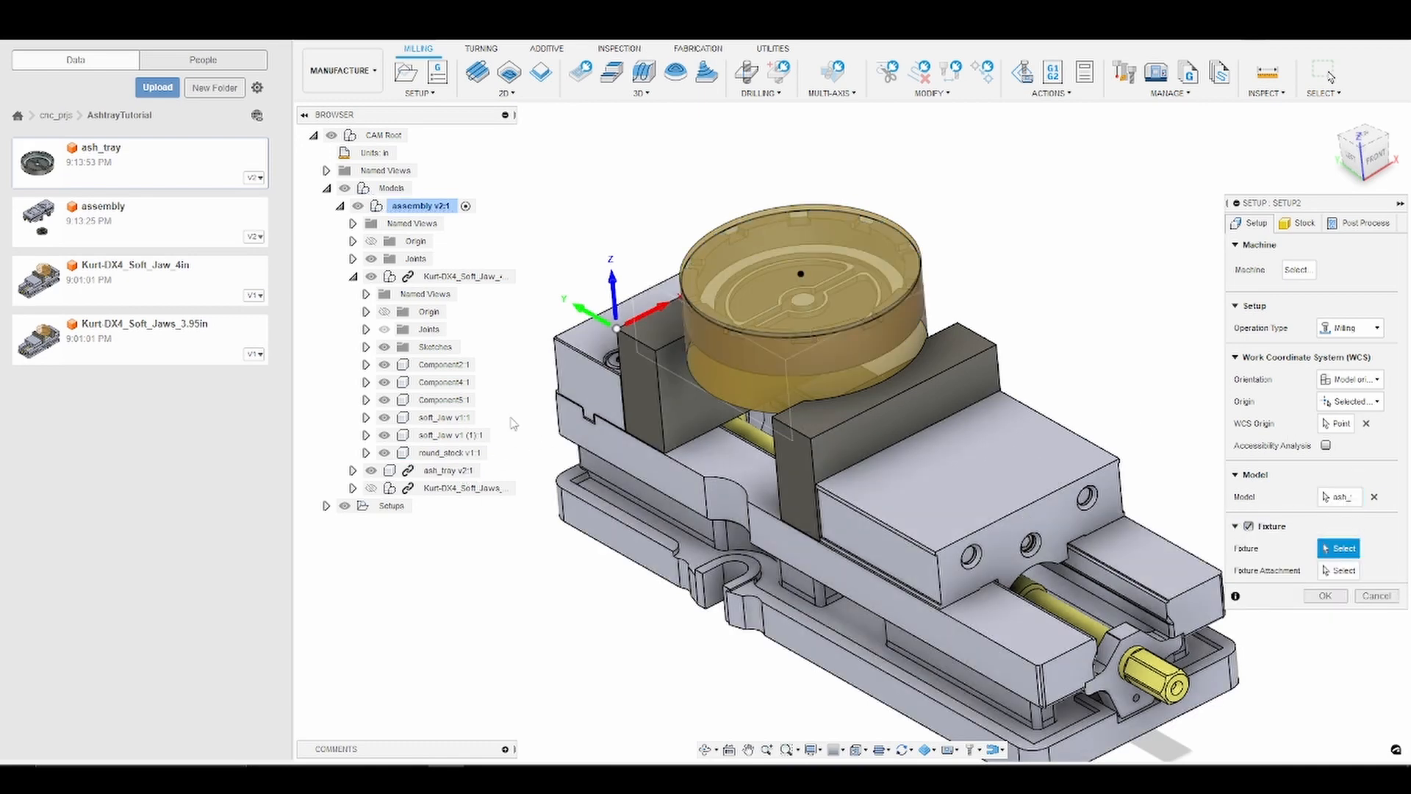
click(450, 435)
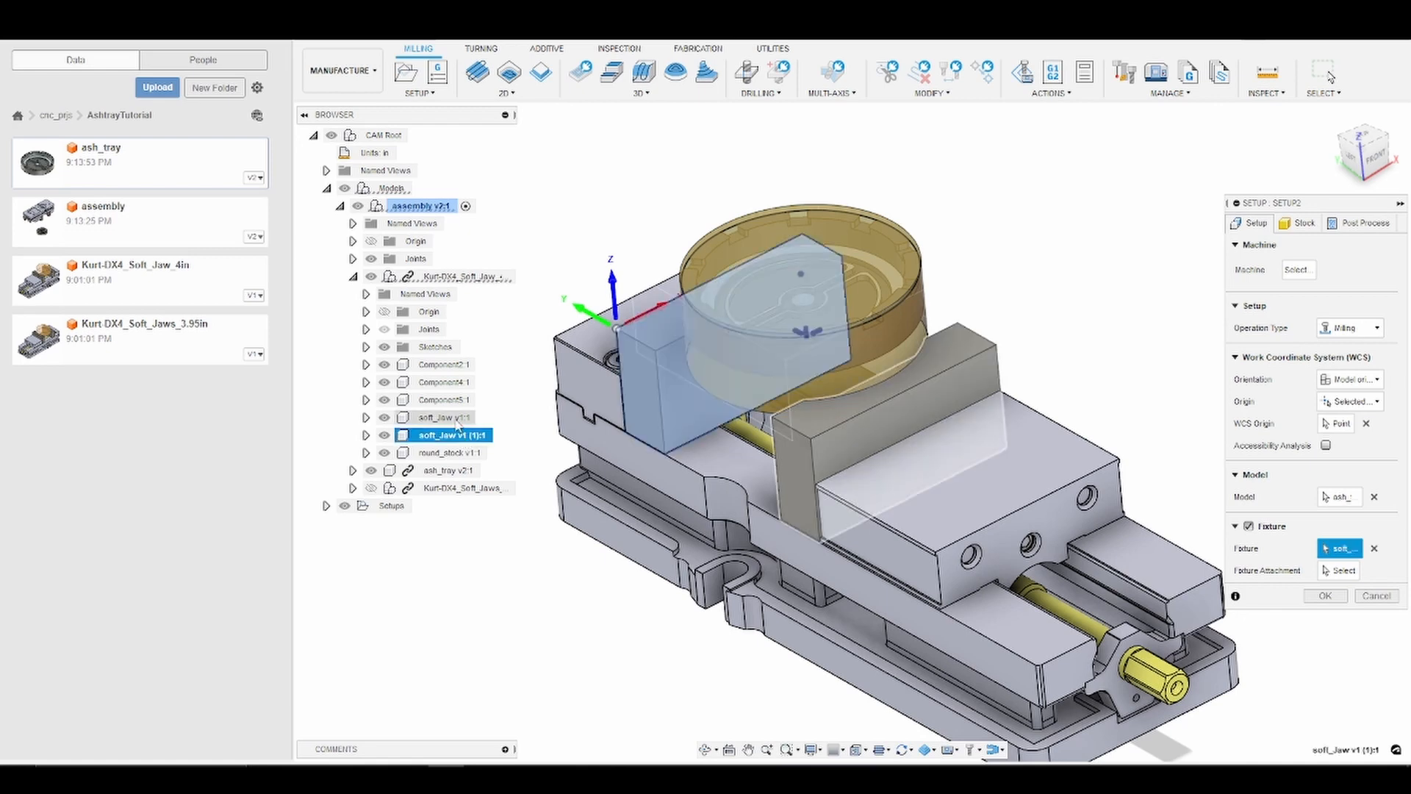
click(450, 417)
click(445, 400)
click(444, 382)
click(445, 364)
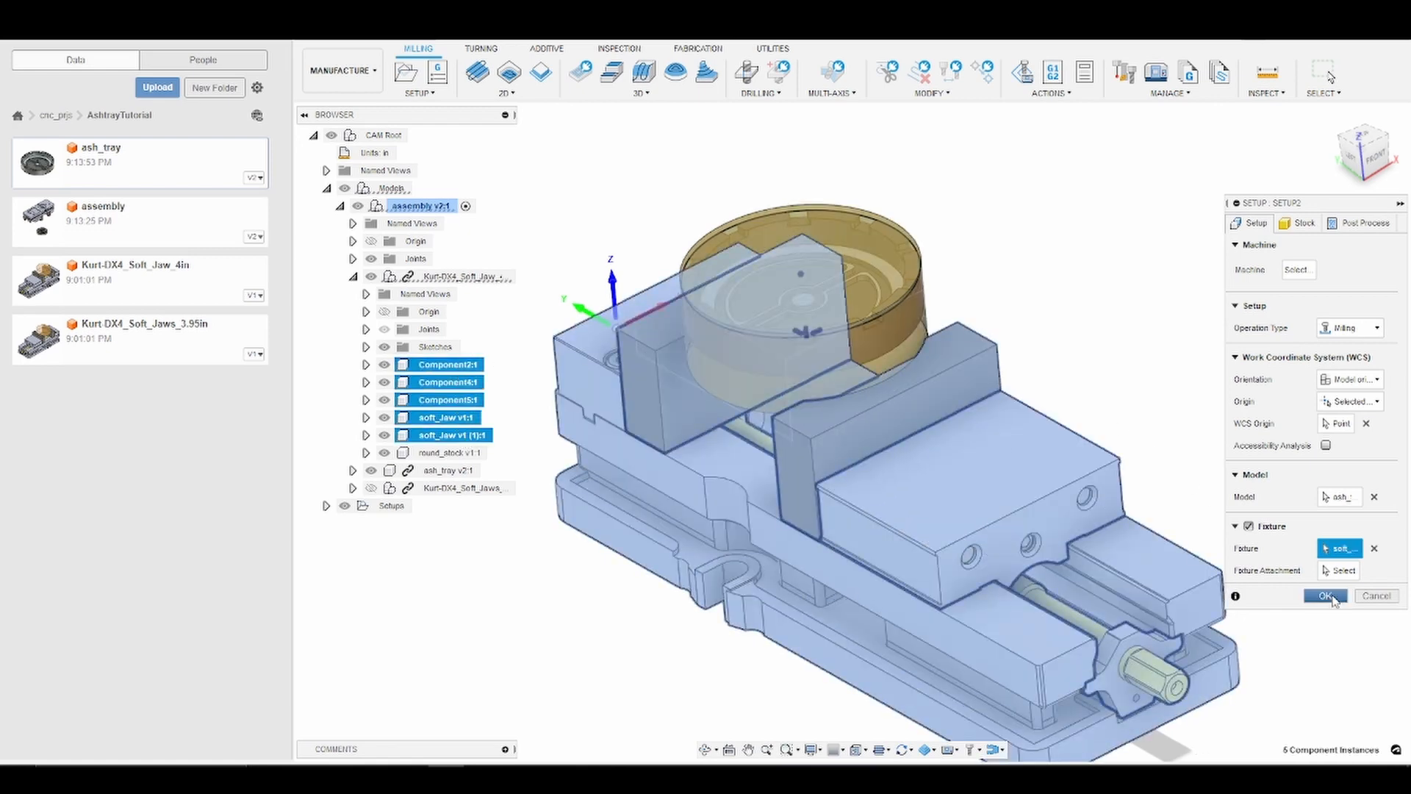
click(1327, 596)
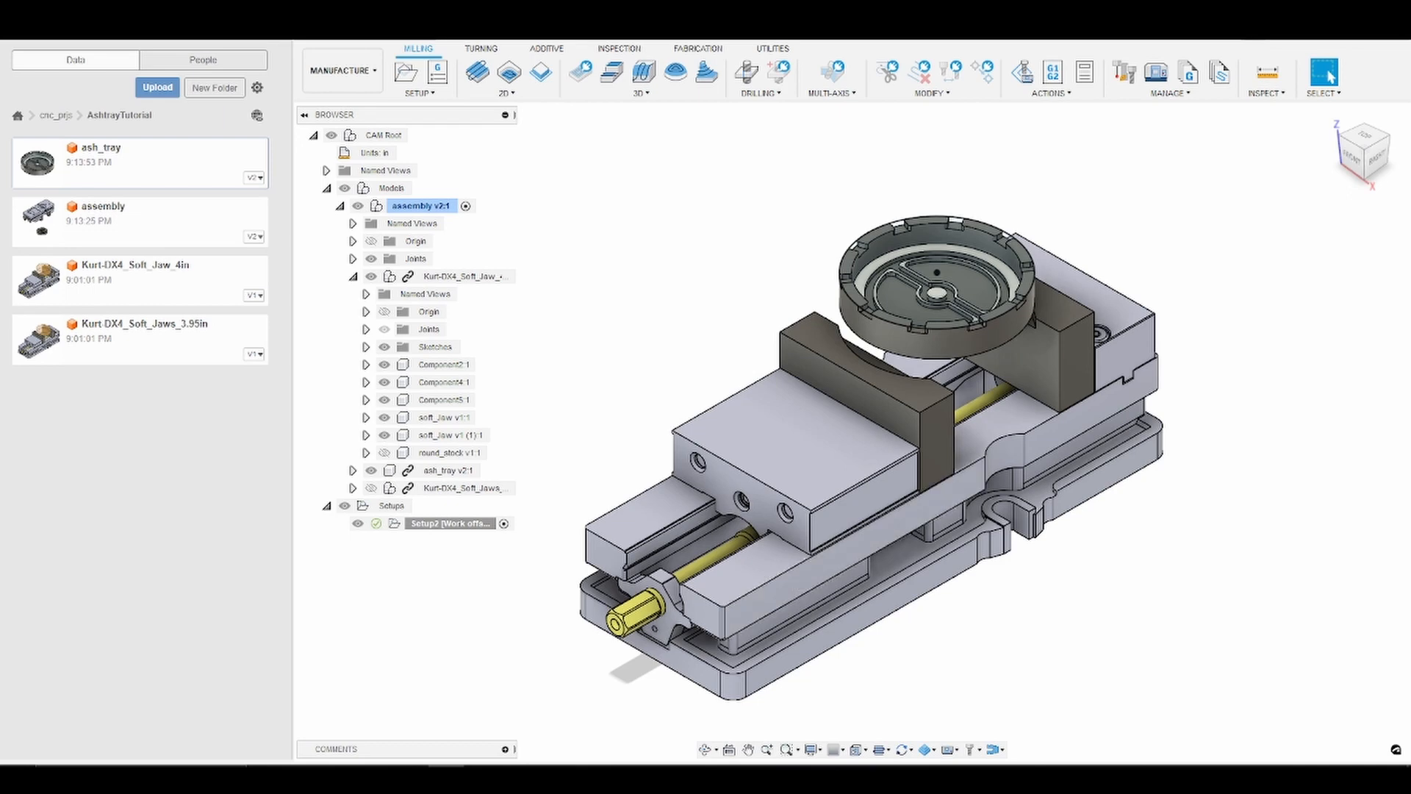
Duplicate Setup2 for machining the ash tray's second side
click(450, 524)
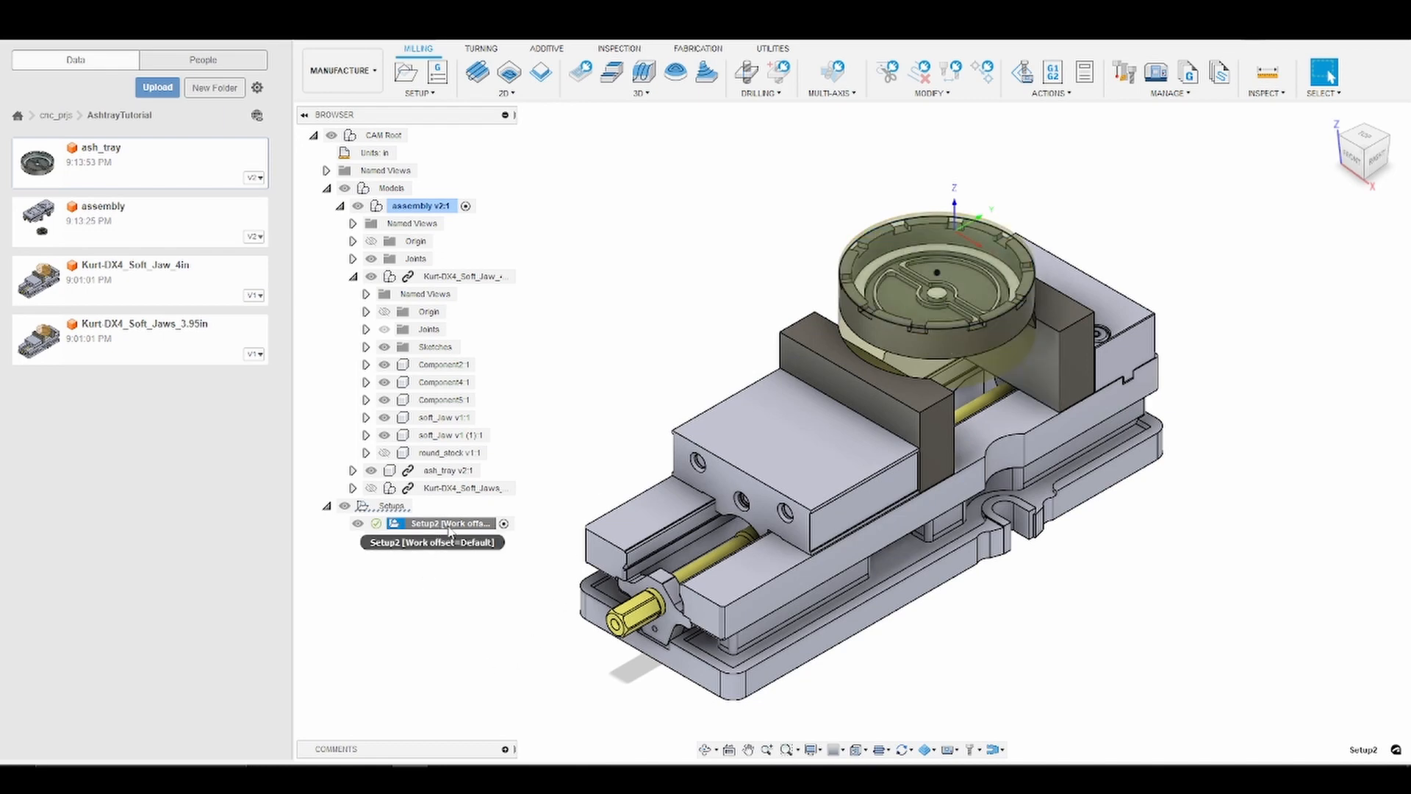
right_click(450, 531)
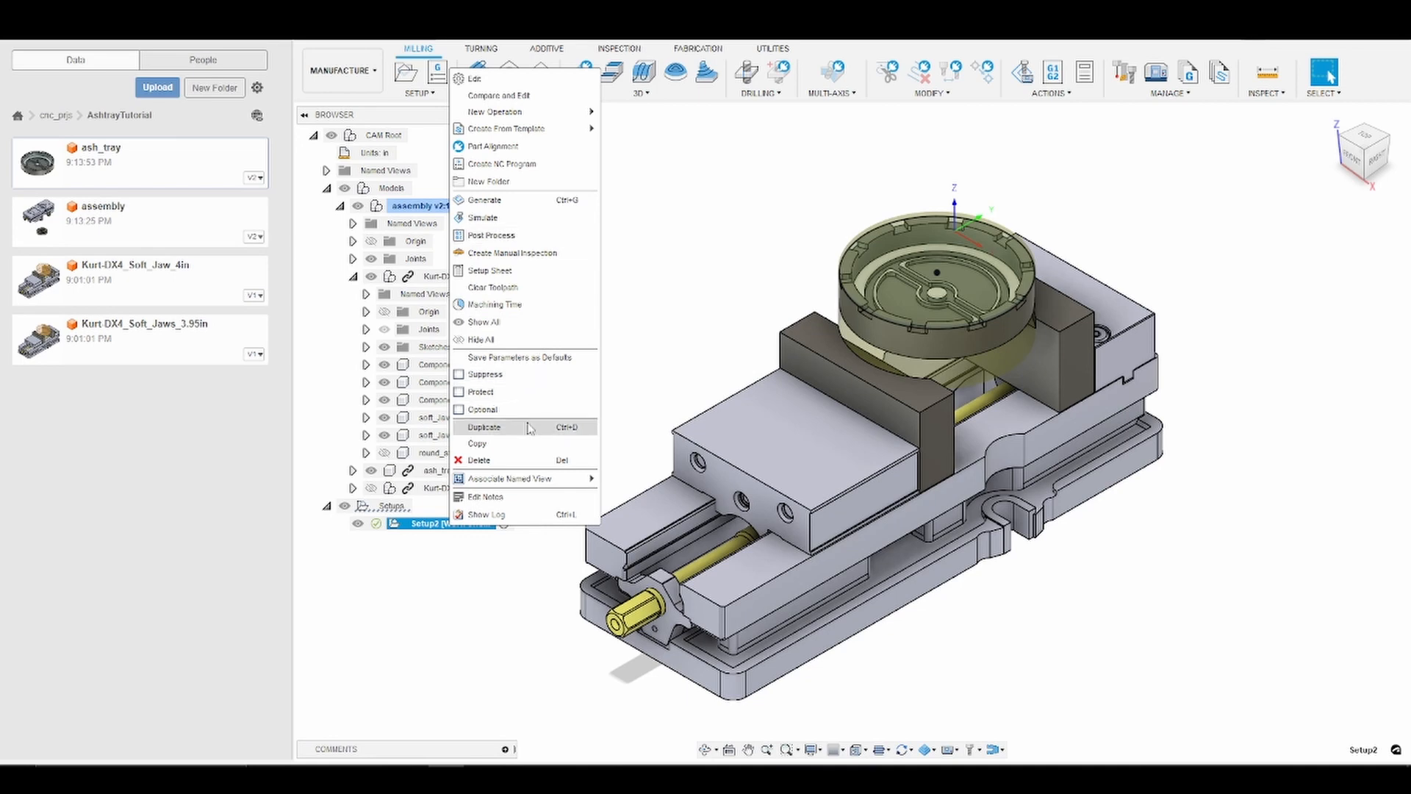
click(515, 435)
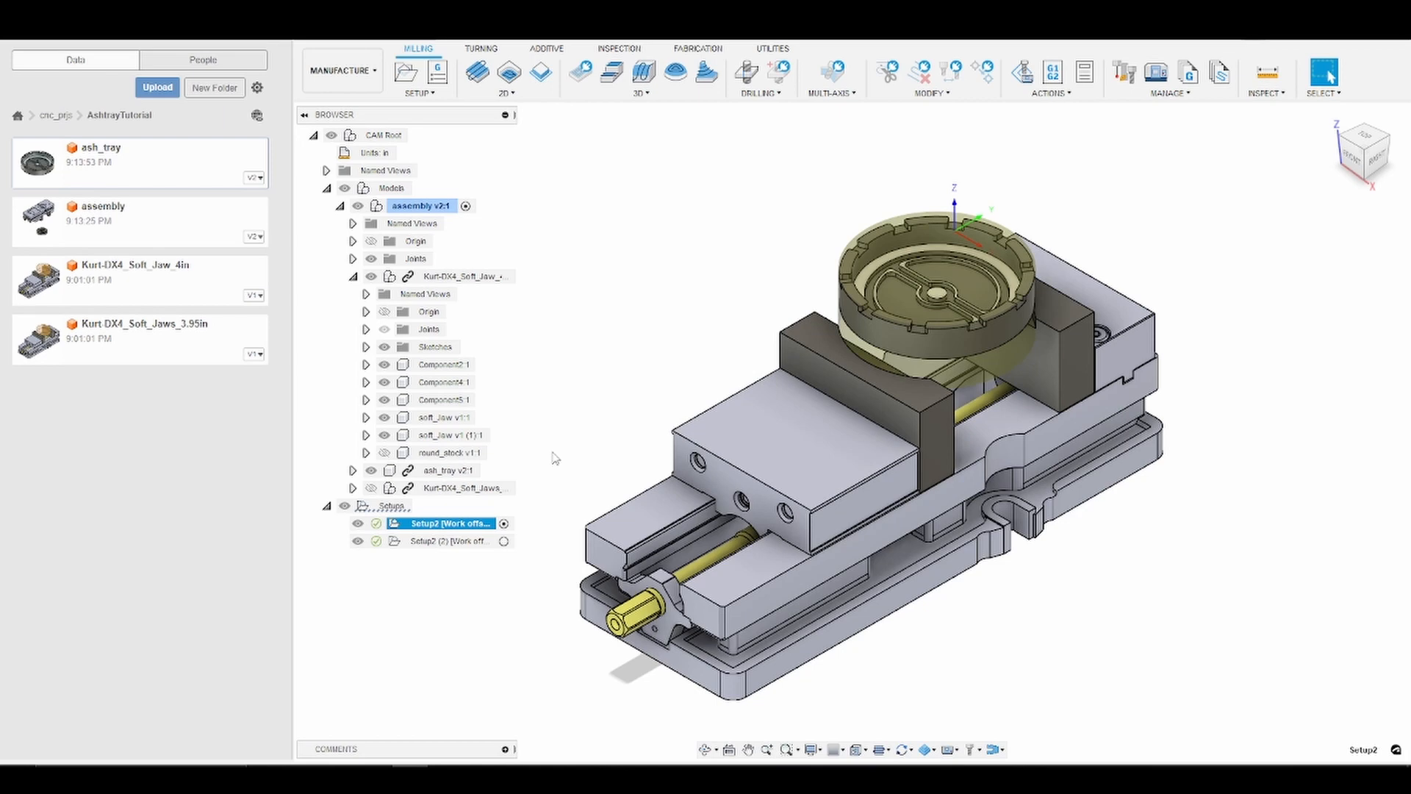
Collapse and hide the Kurt-DX4_Soft_Jaw_4in vise and show the Kurt-DX4_Soft_Jaws_3.95in vise
click(354, 280)
click(378, 280)
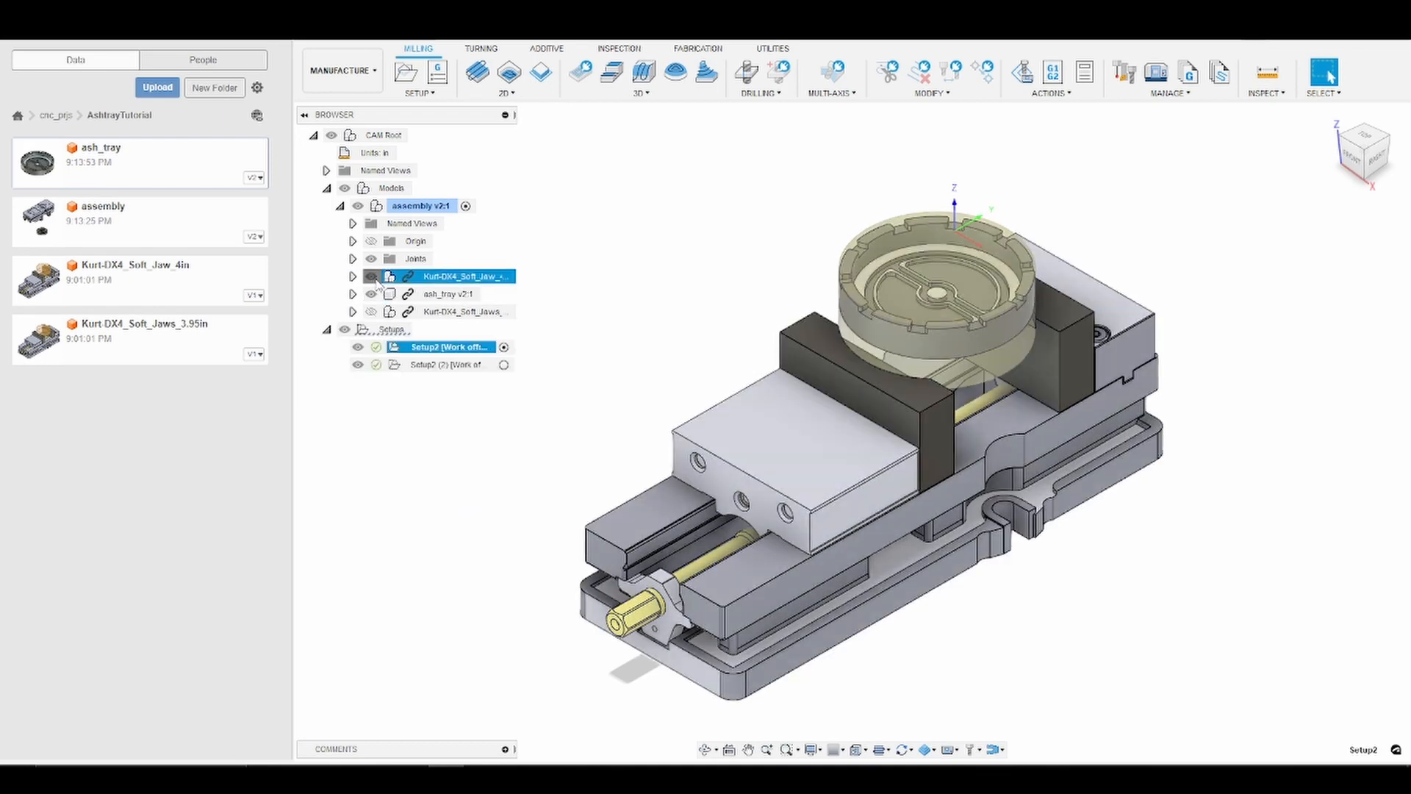
click(371, 277)
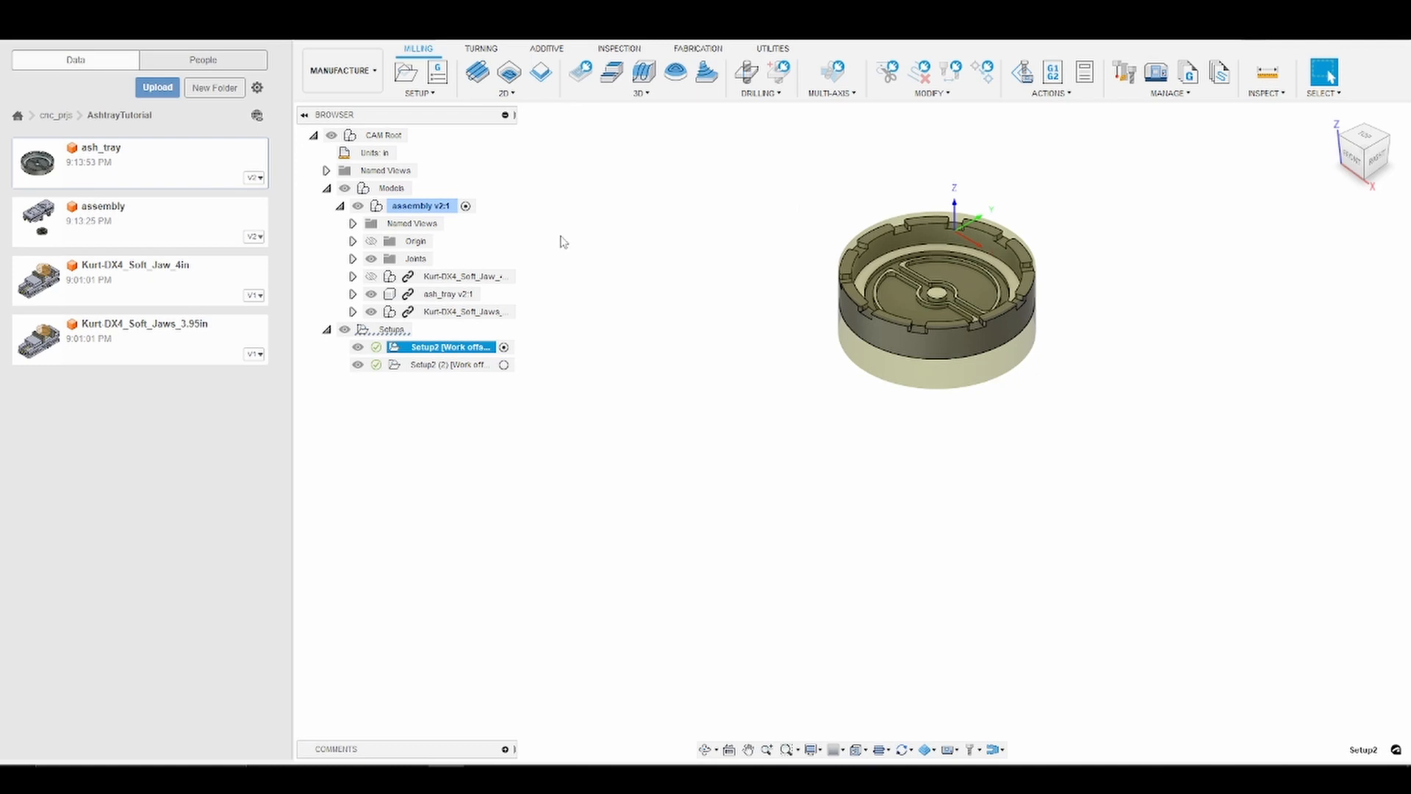
Make Component2, Component4, Component5, both soft jaws and round_stock visible in the 3.95in vise, then collapse its tree
click(353, 311)
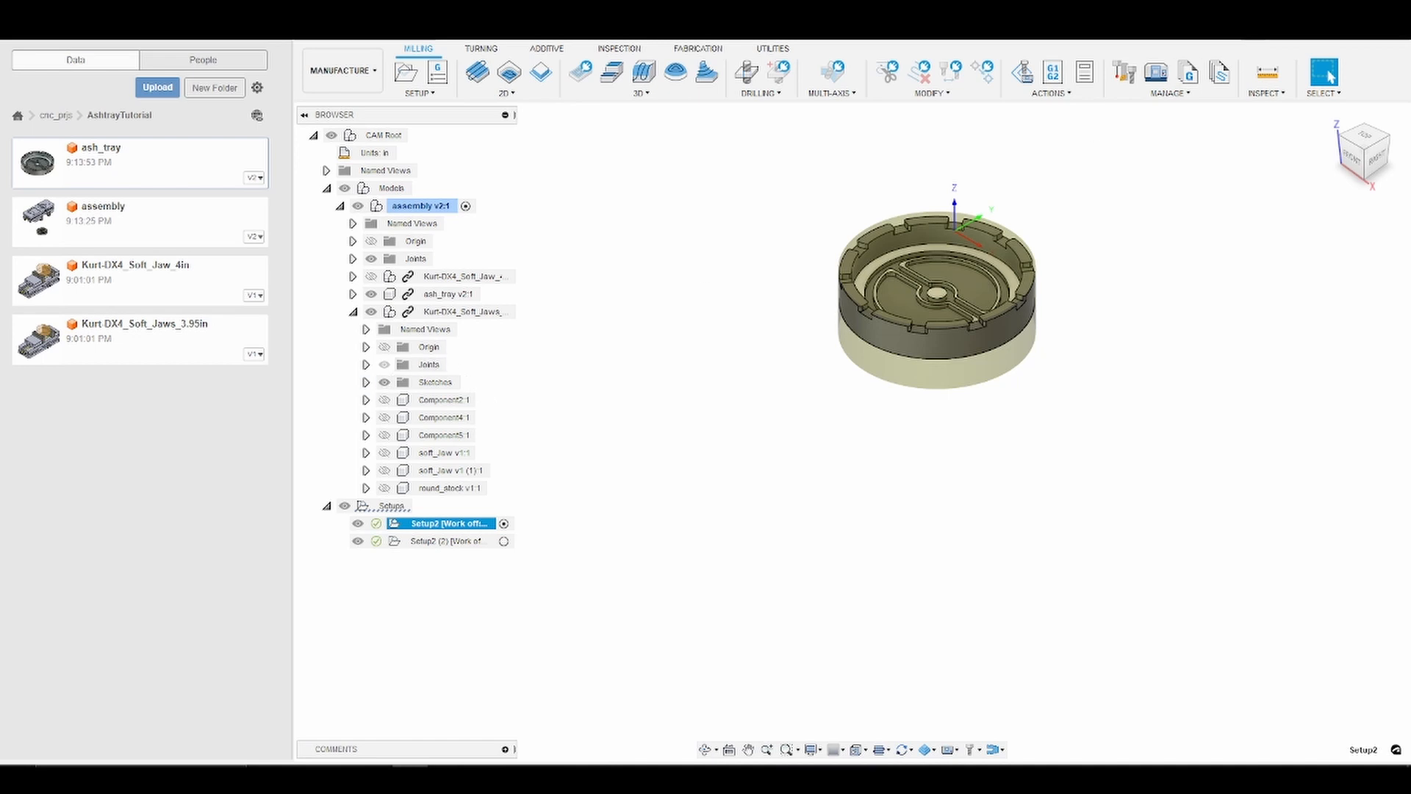
click(384, 400)
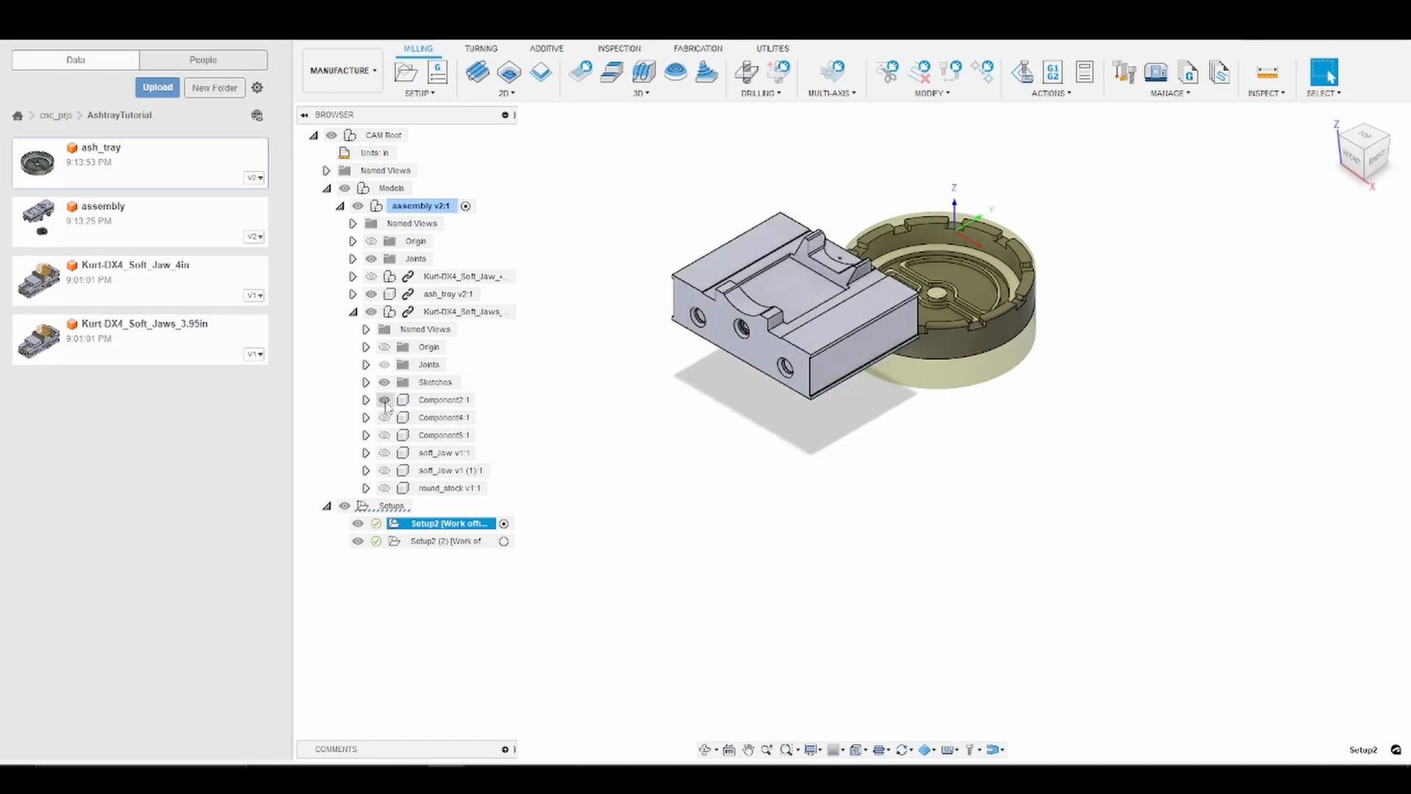
click(384, 418)
click(383, 436)
click(384, 453)
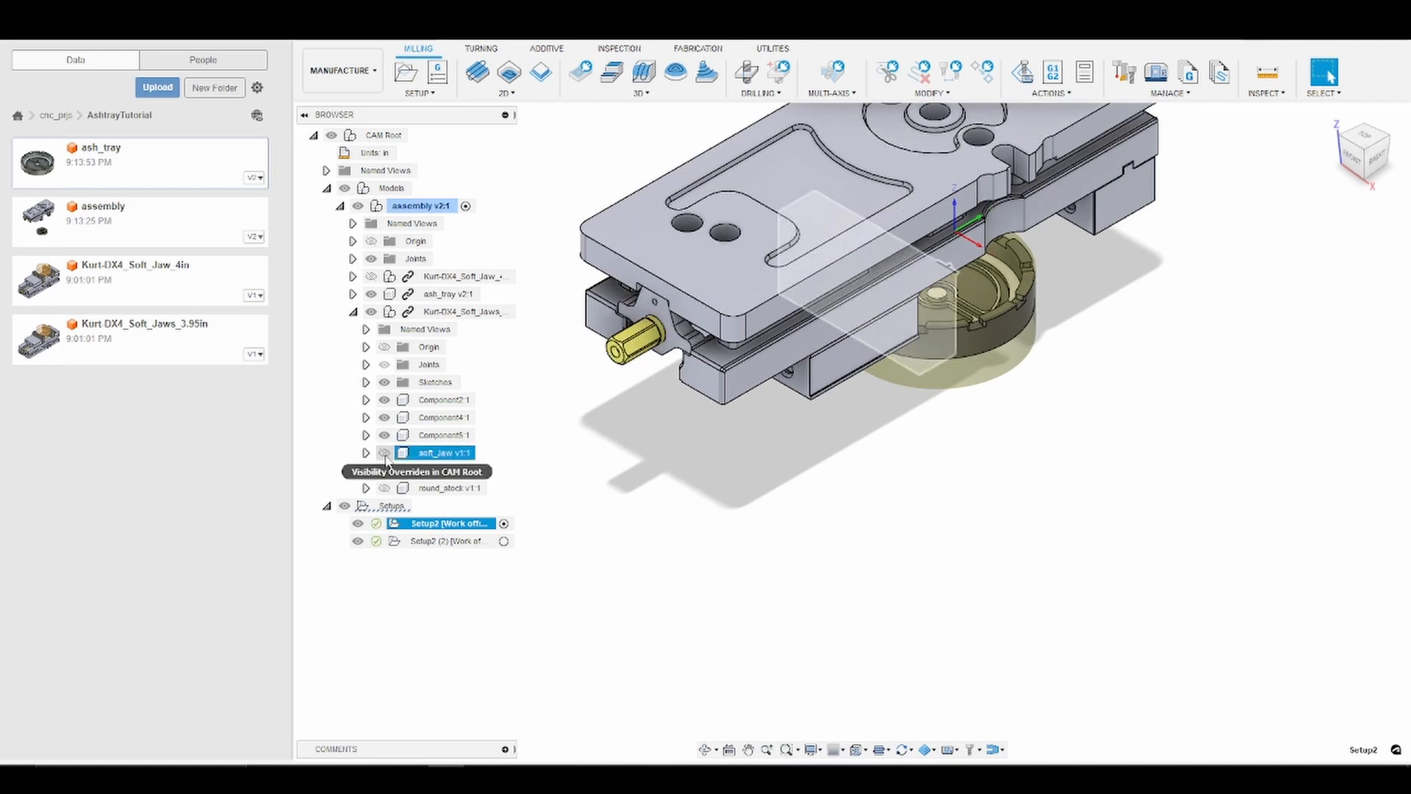
click(384, 453)
click(383, 471)
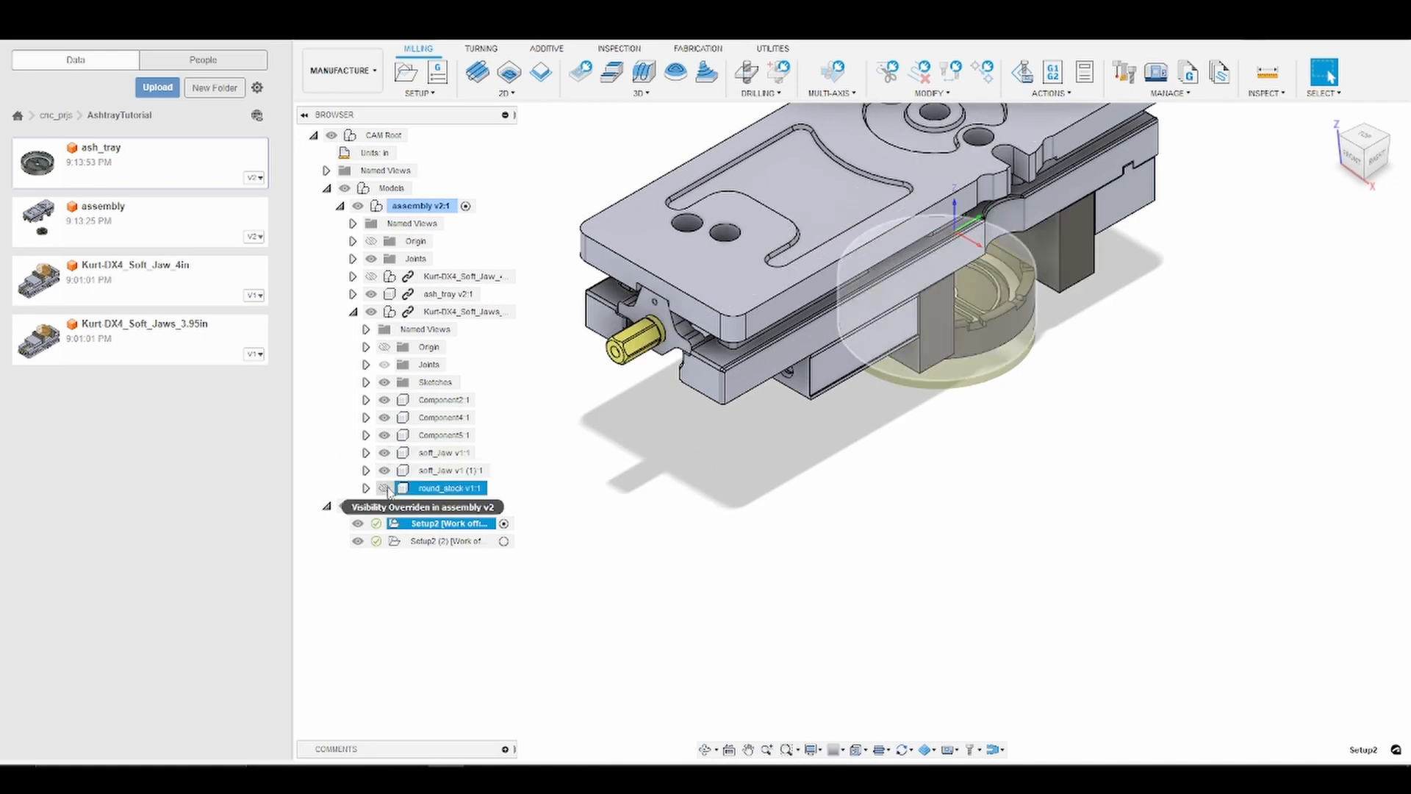
click(384, 488)
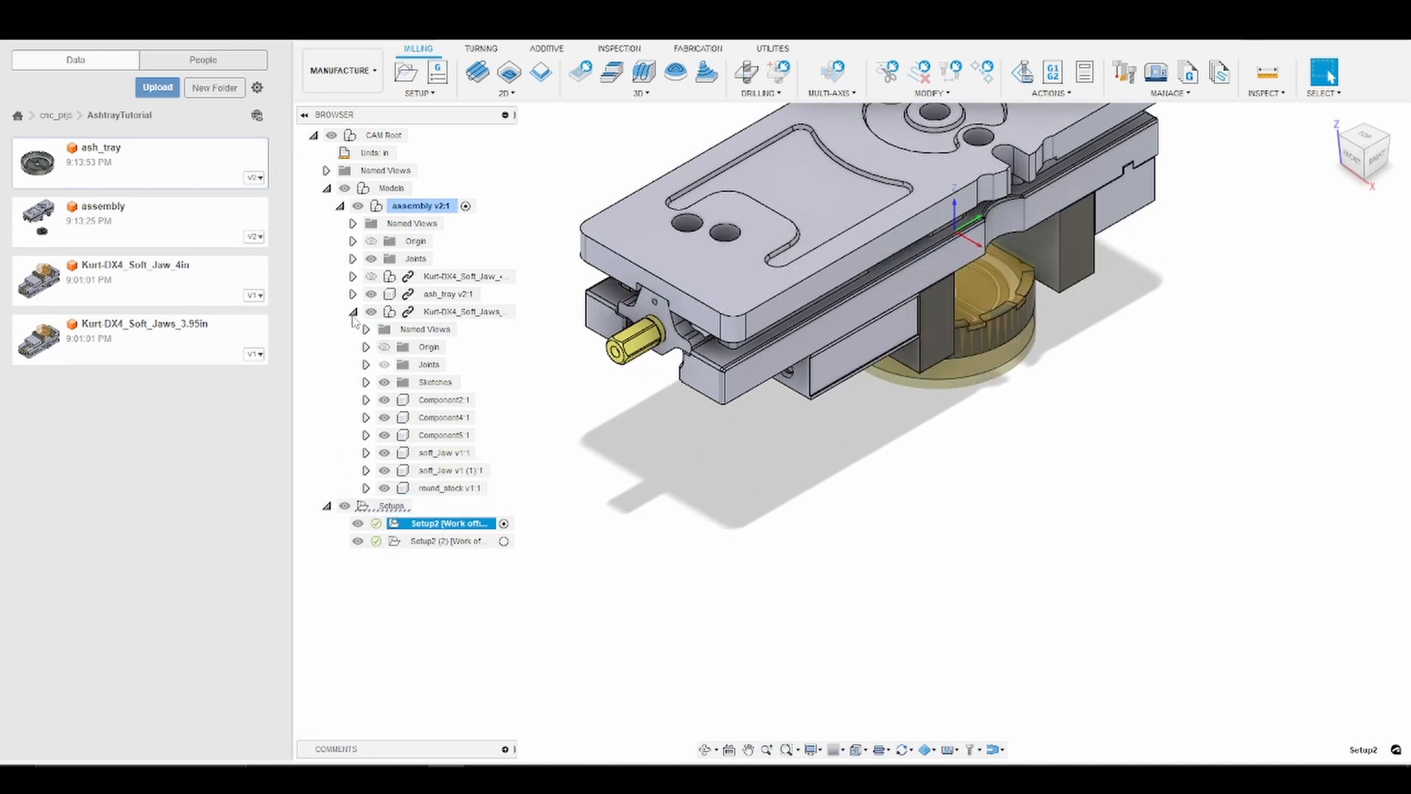
click(353, 312)
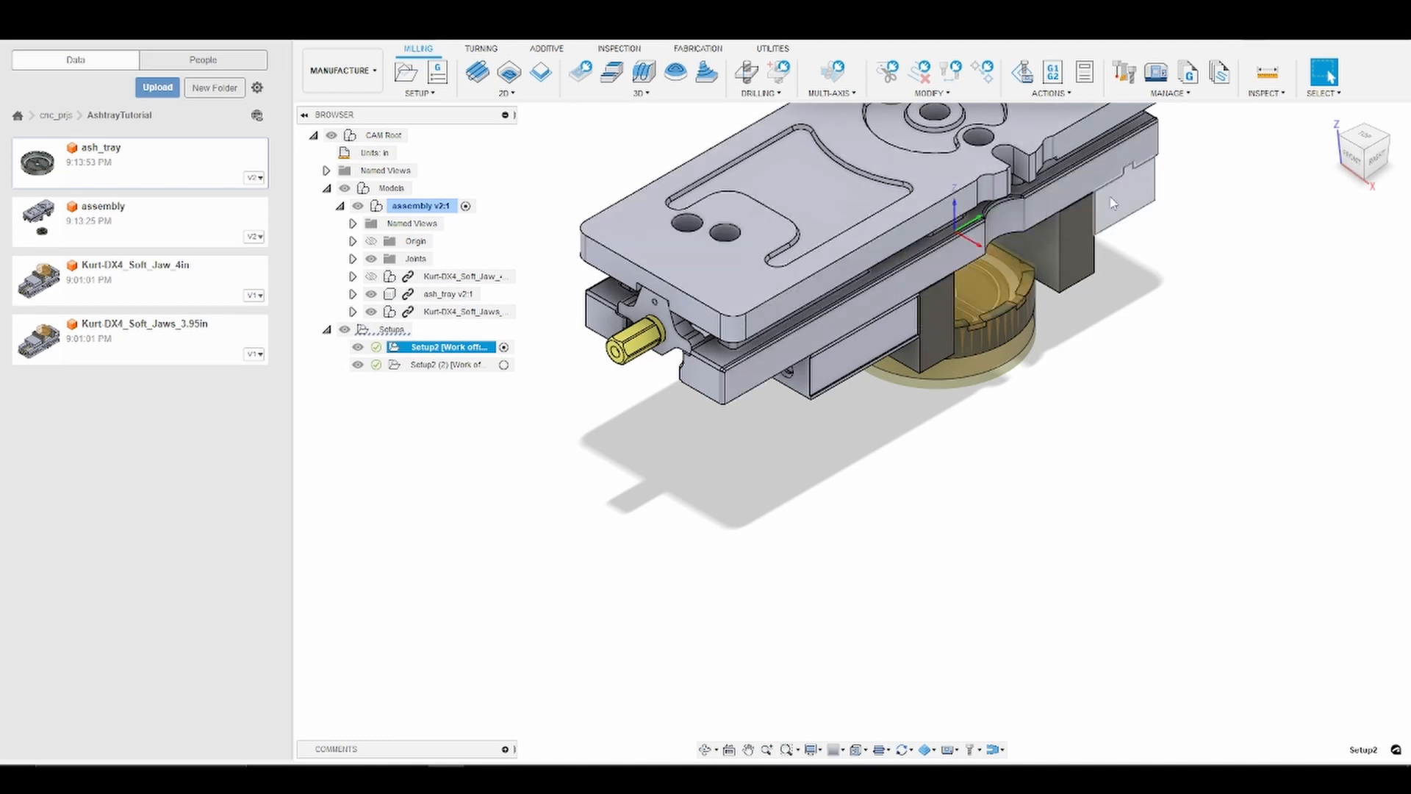
Turn the view over to examine the ash tray and stock held upright in the flipped 3.95in vise
scroll(1166, 231, down, 3)
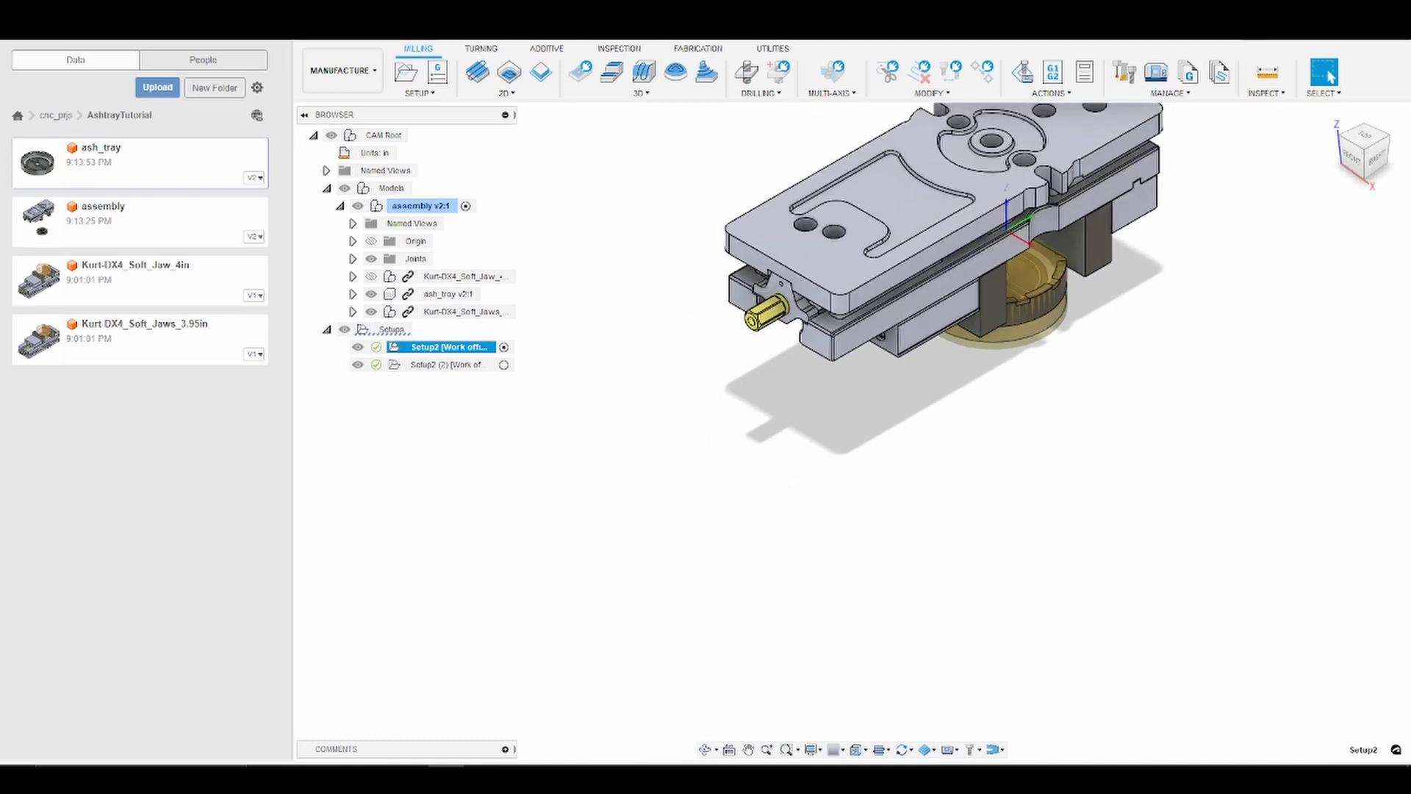
click(705, 750)
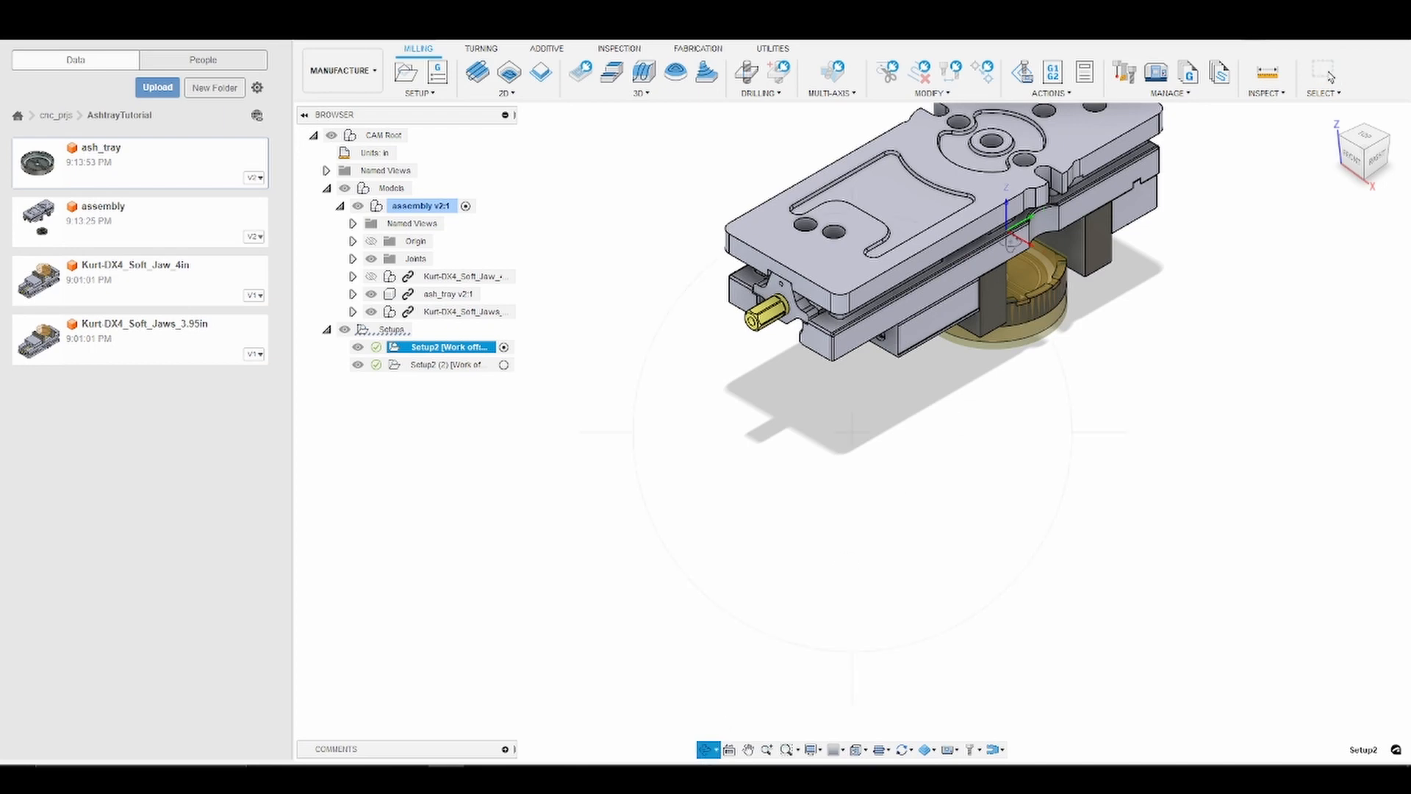
drag(1024, 168, 1102, 458)
scroll(1103, 458, up, 2)
scroll(1101, 459, up, 2)
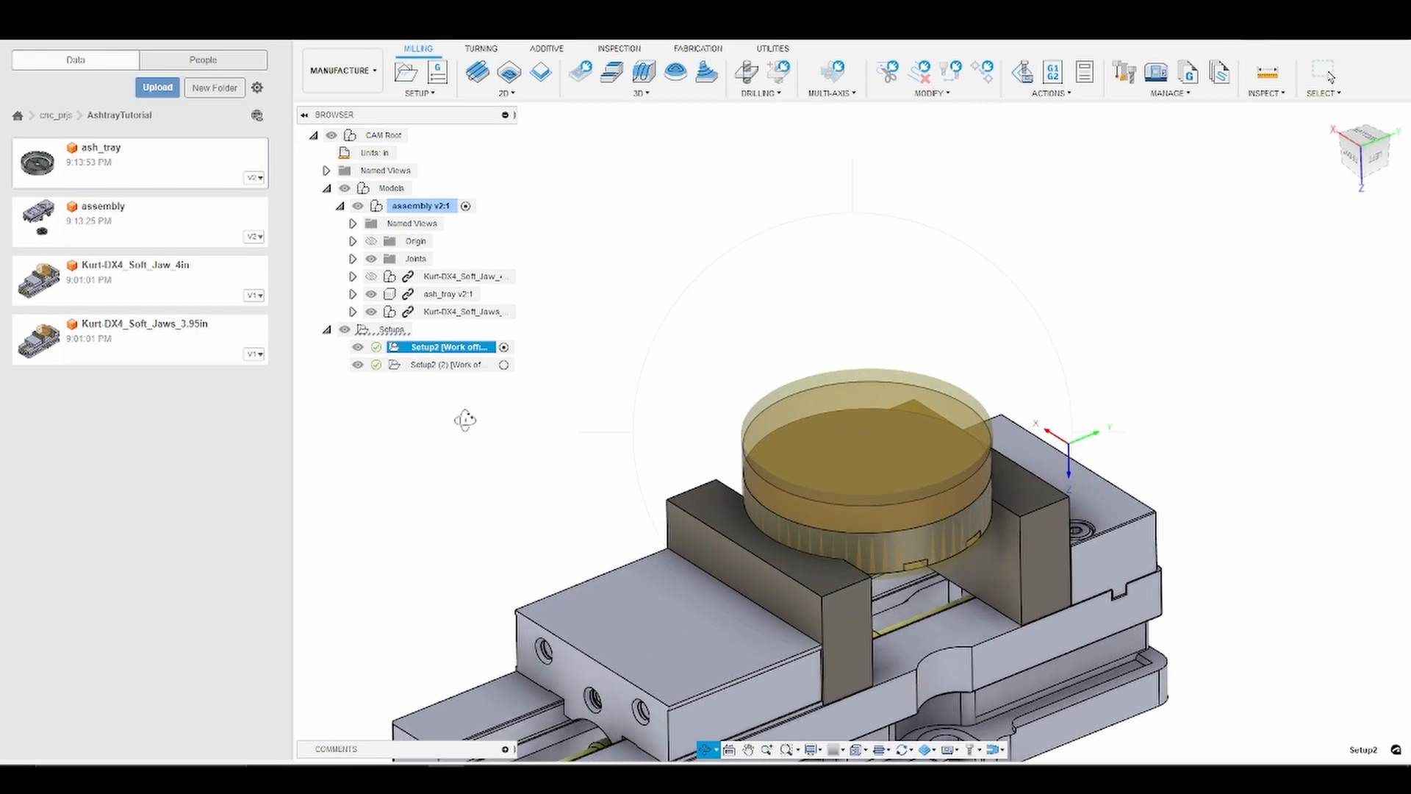
Create a new milling setup and choose the ash_tray component as its model
key(Escape)
right_click(393, 330)
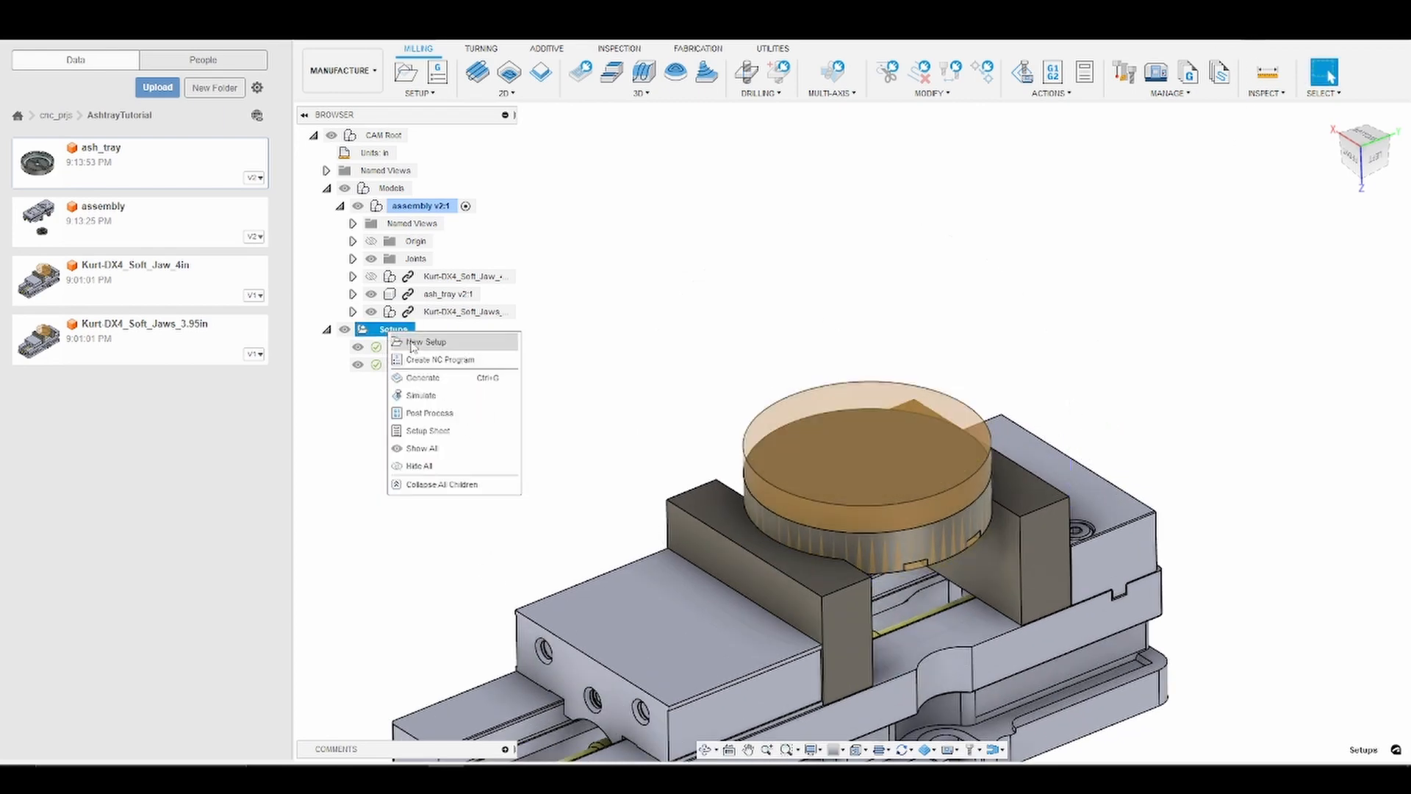
click(417, 345)
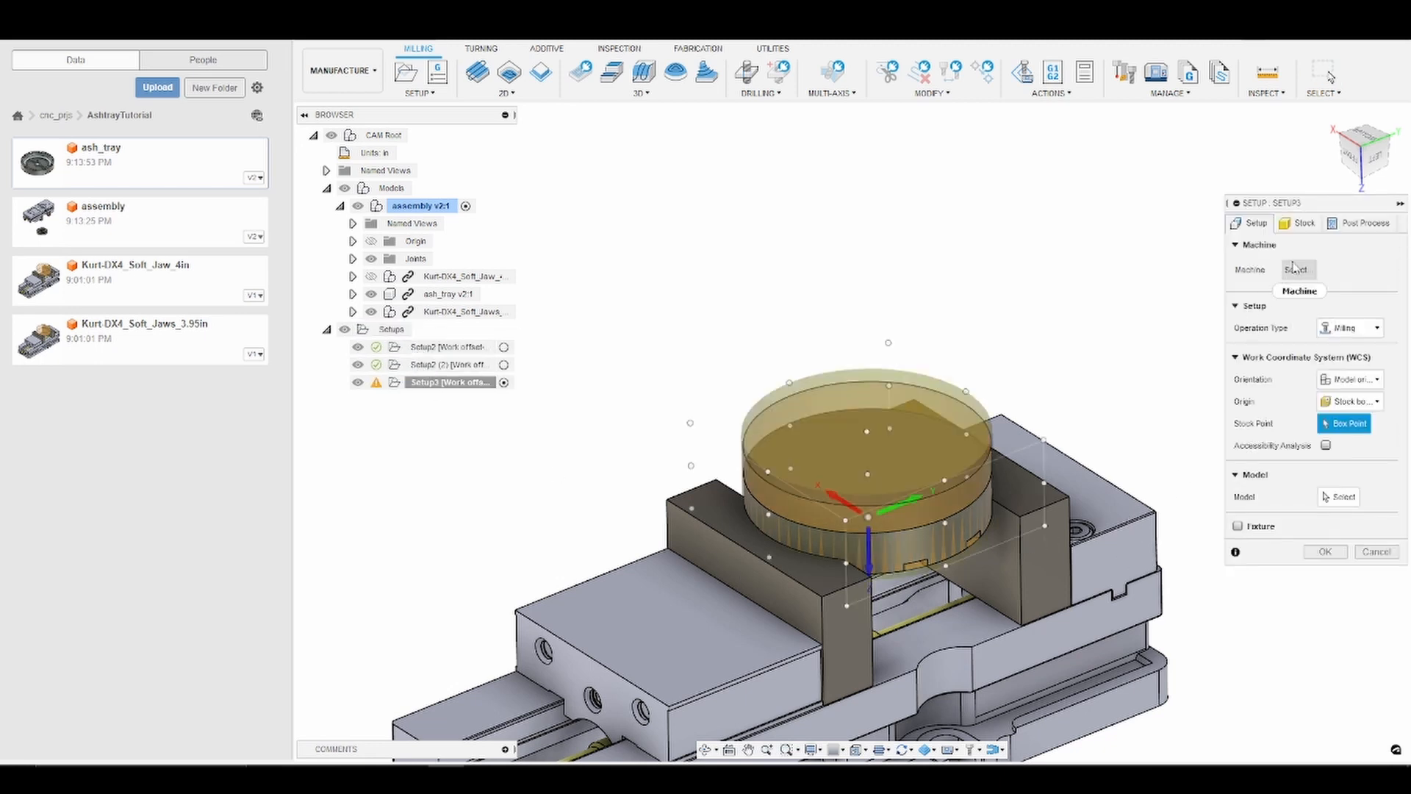
click(1298, 223)
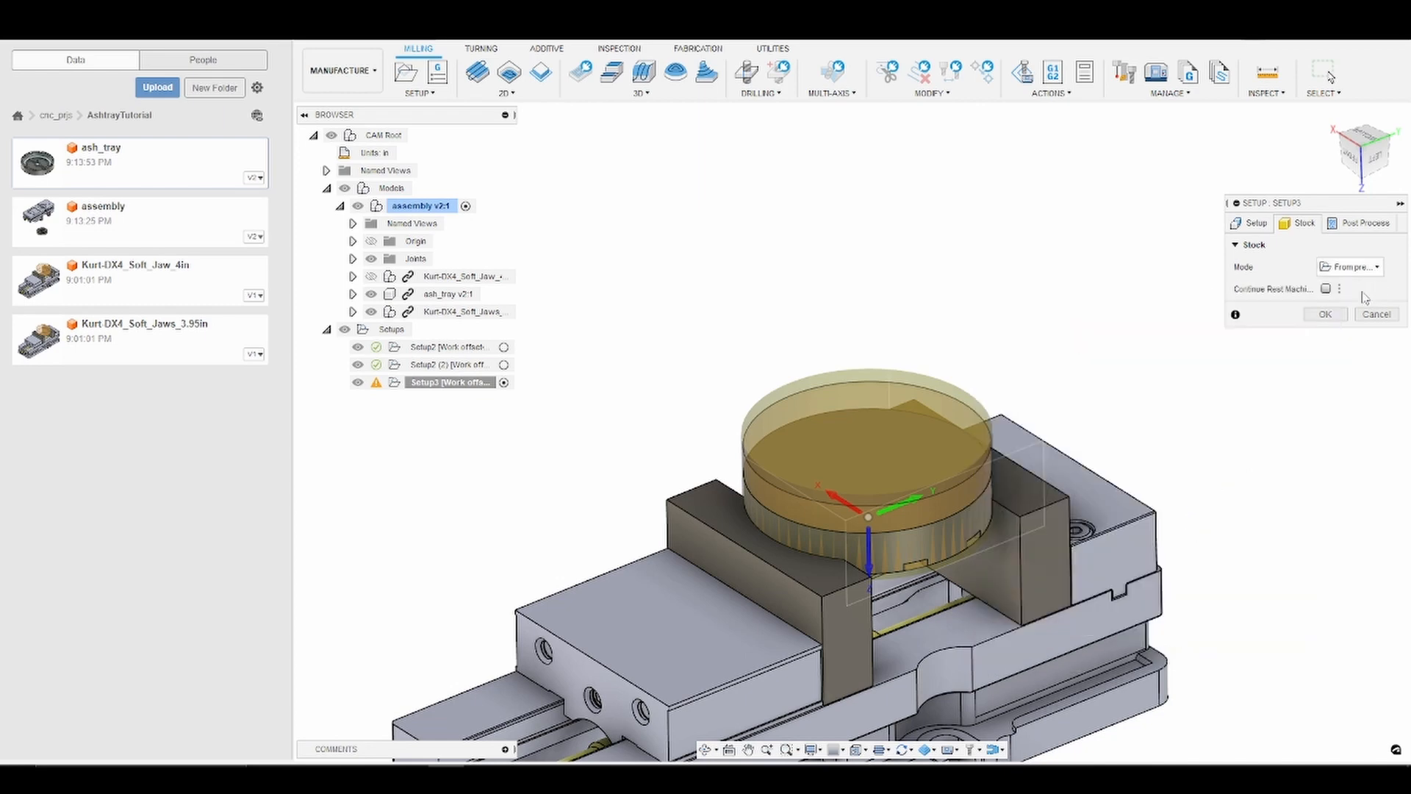
click(1255, 224)
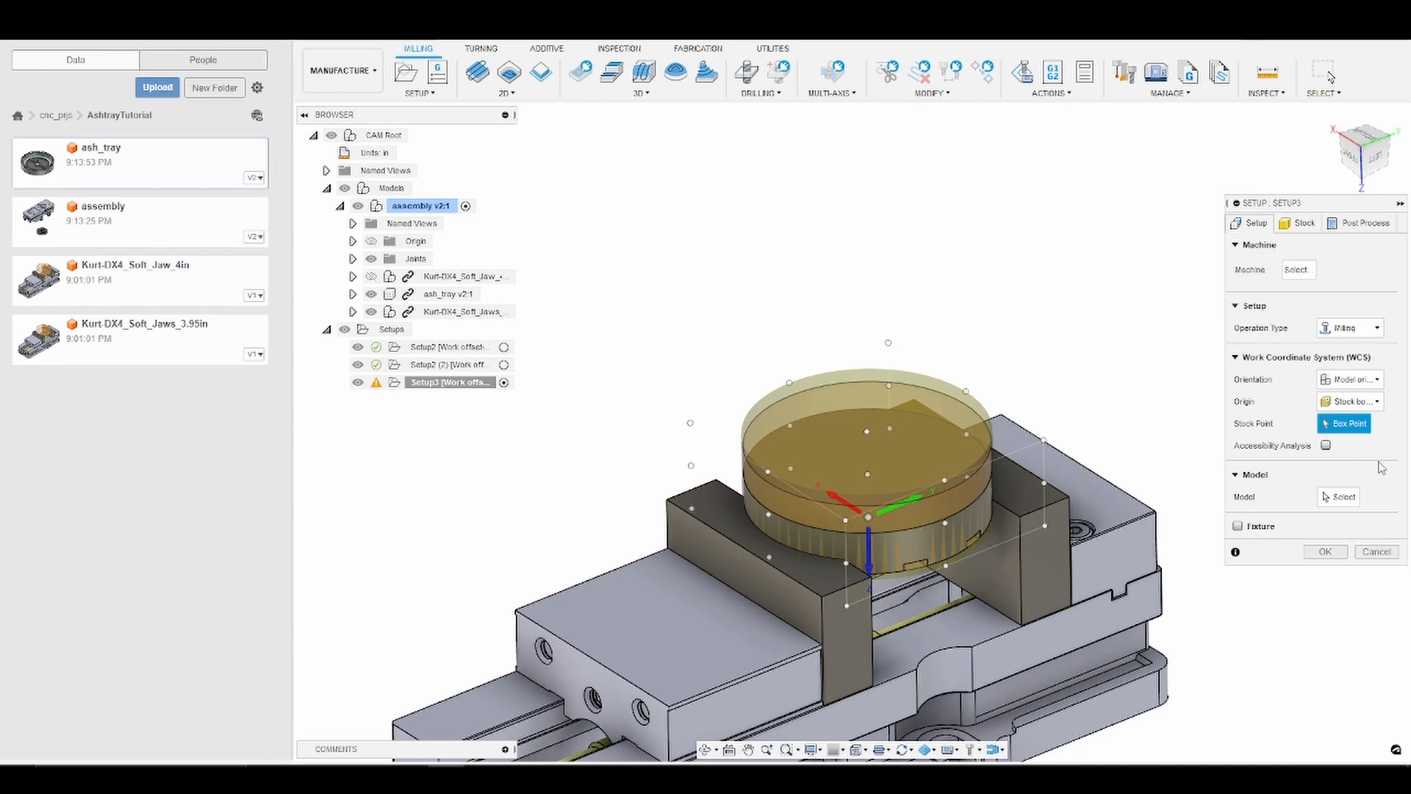
click(1339, 497)
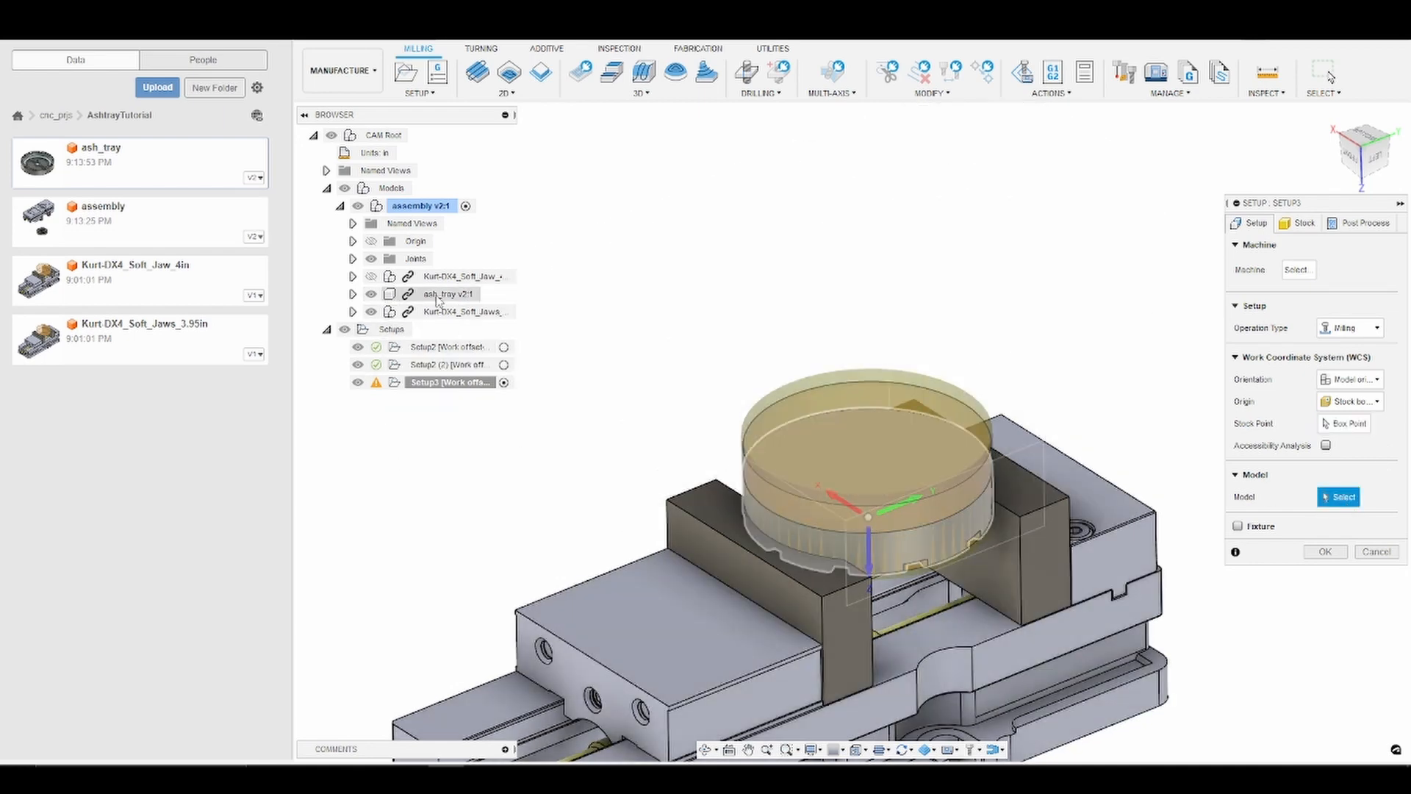
click(439, 294)
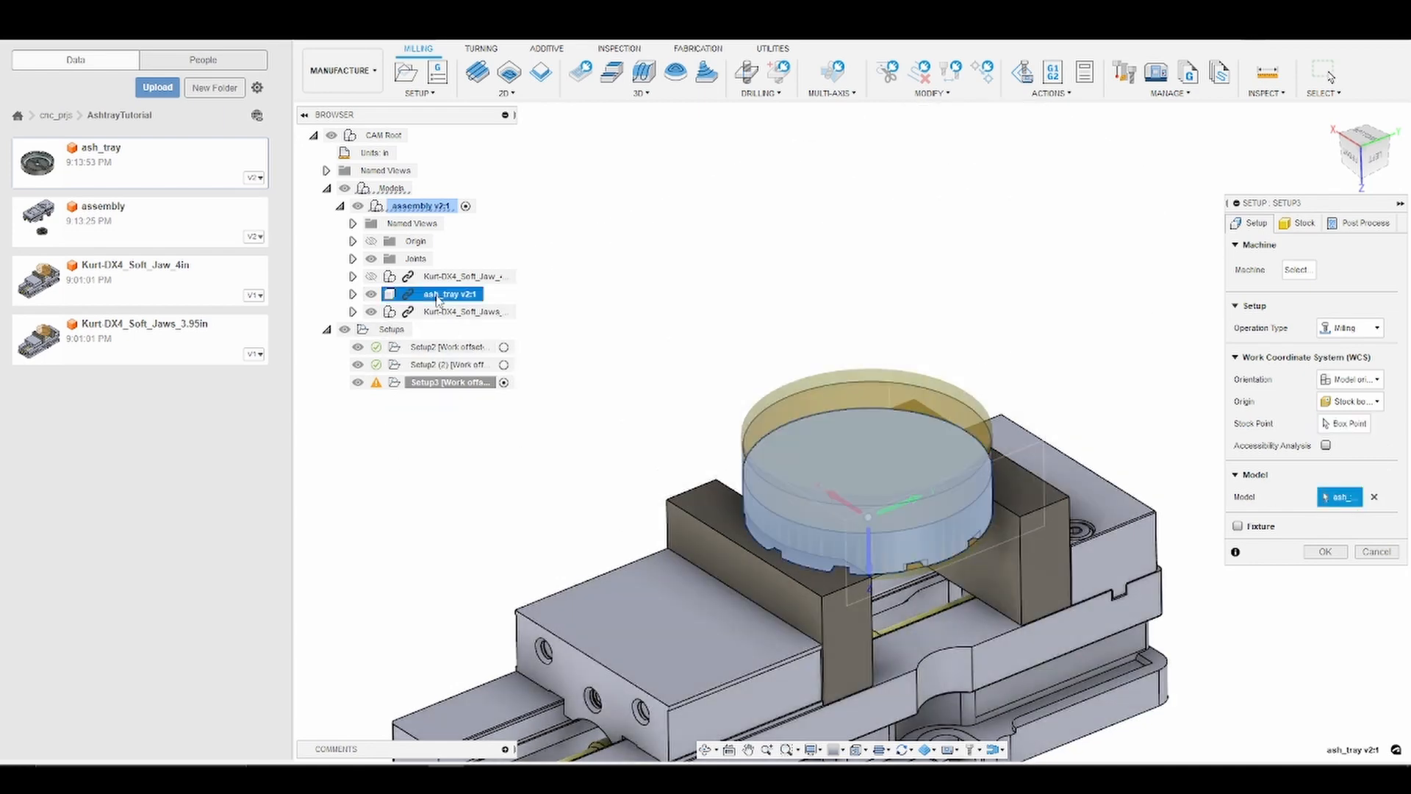
Enable the fixture and assign both soft jaws, Component5, Component4 and Component2 of the 3.95in vise to it
click(1240, 527)
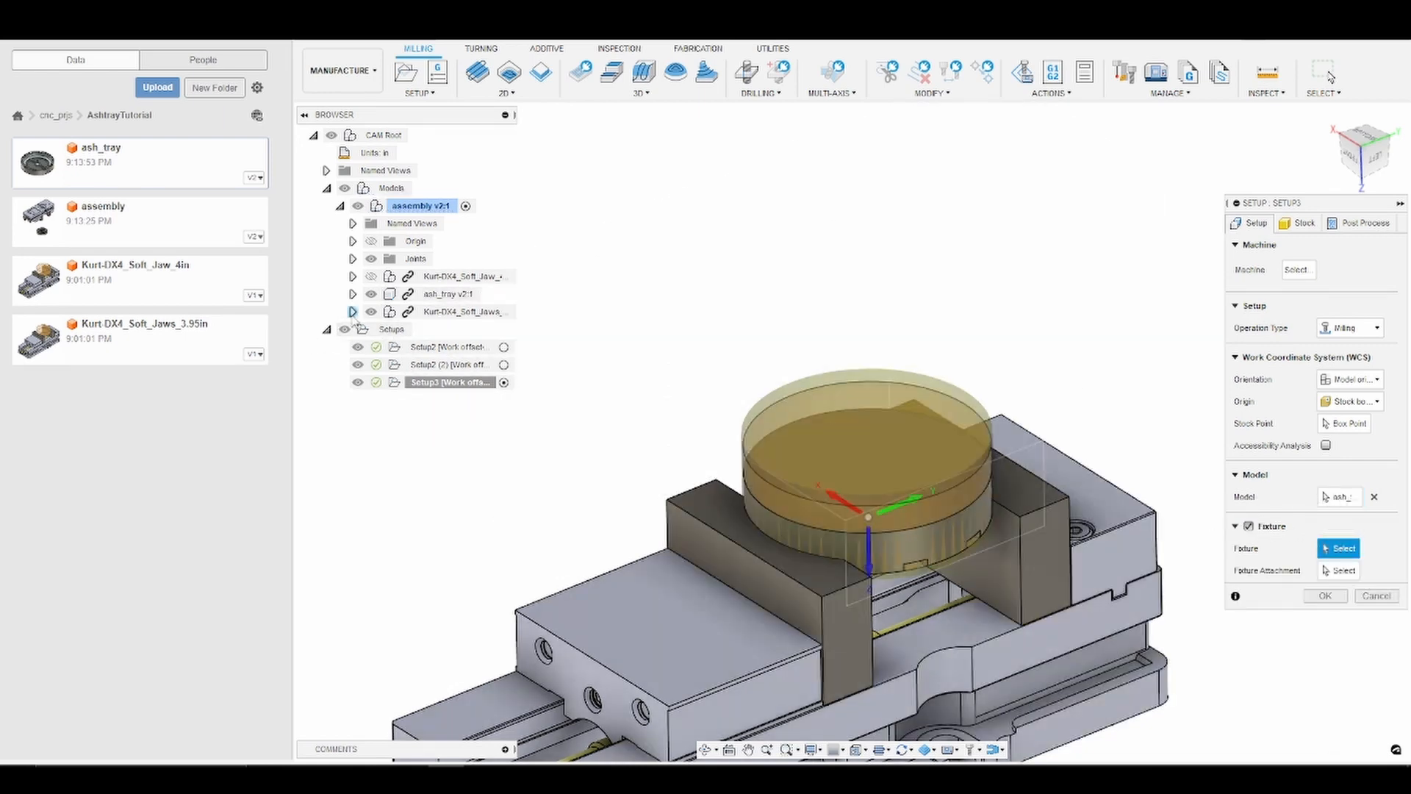
click(352, 312)
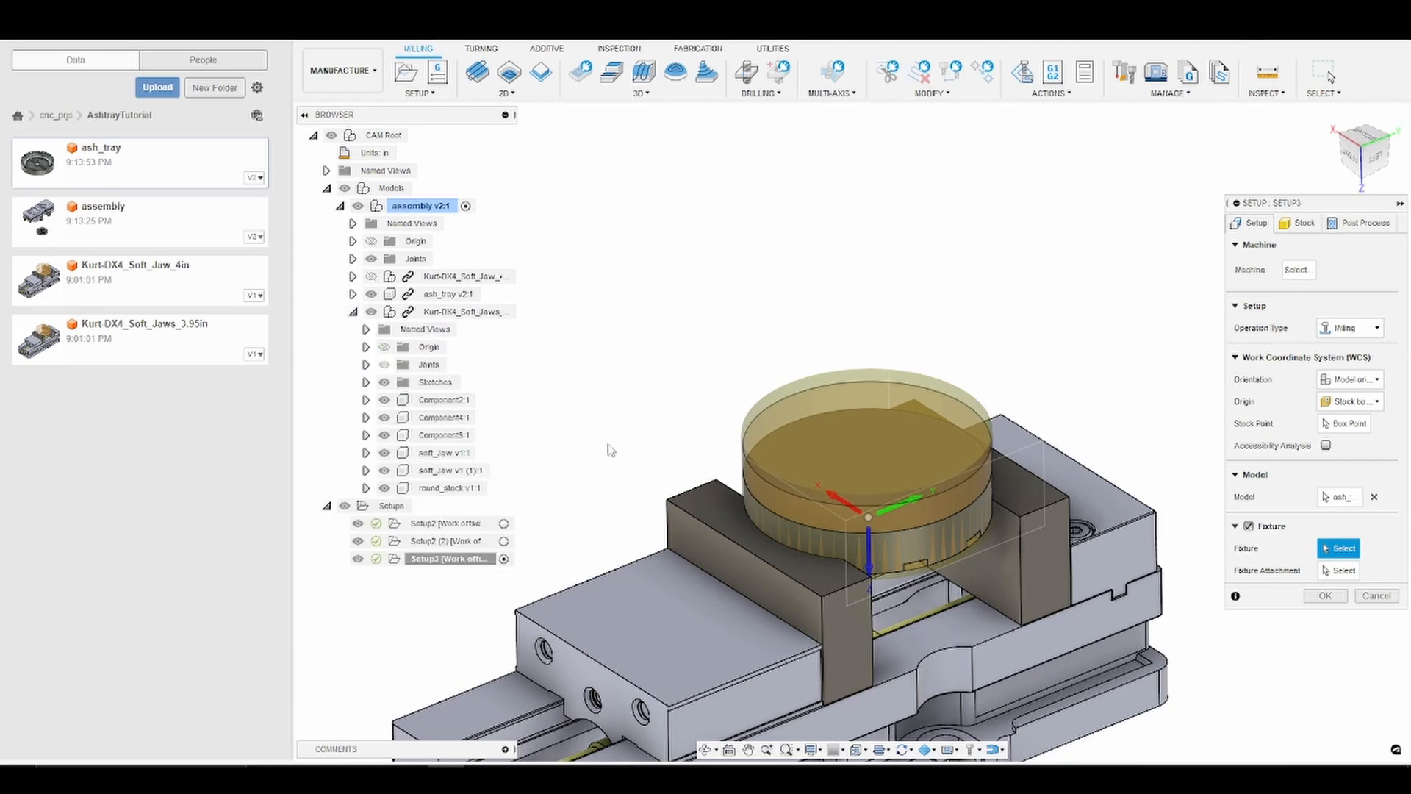
click(460, 471)
click(447, 453)
click(447, 435)
click(448, 418)
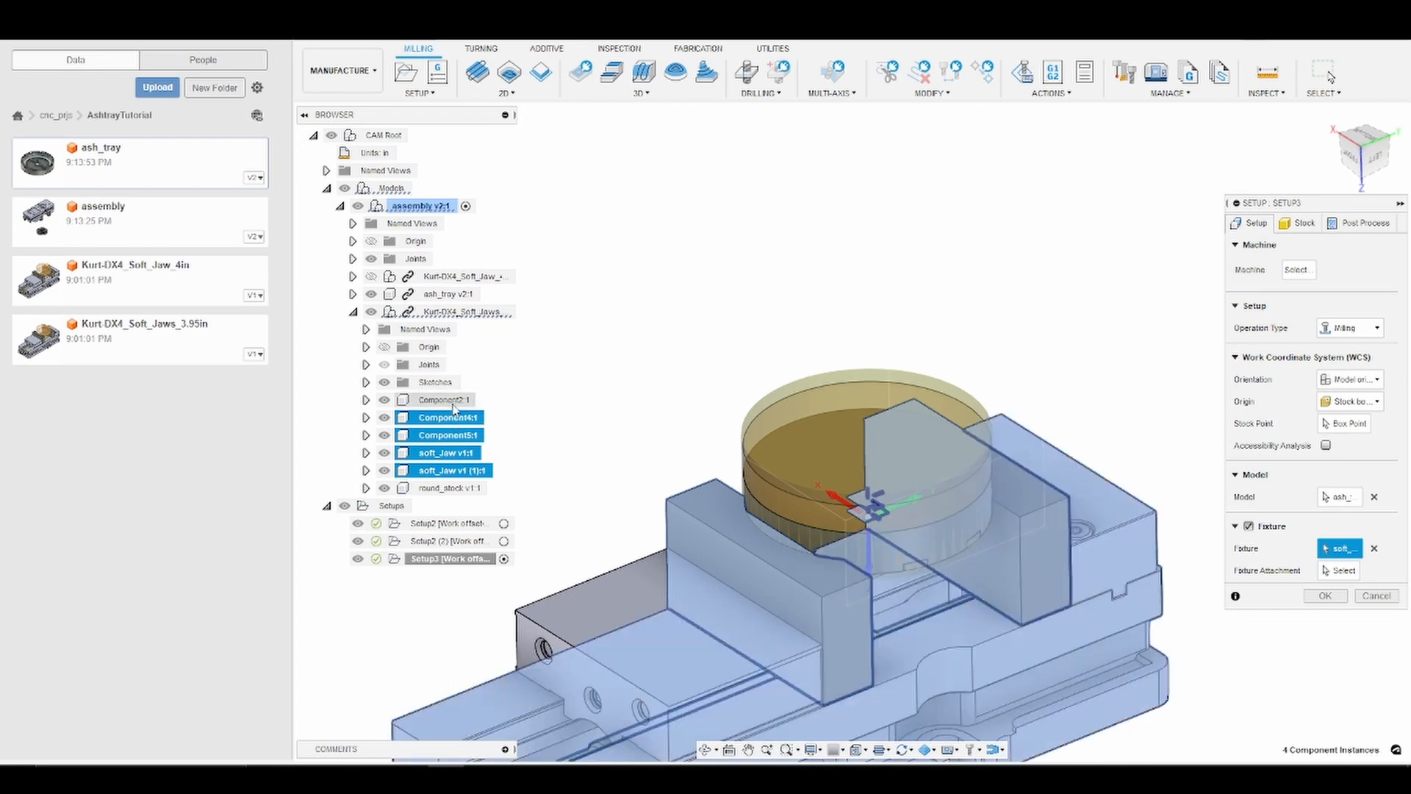
click(449, 402)
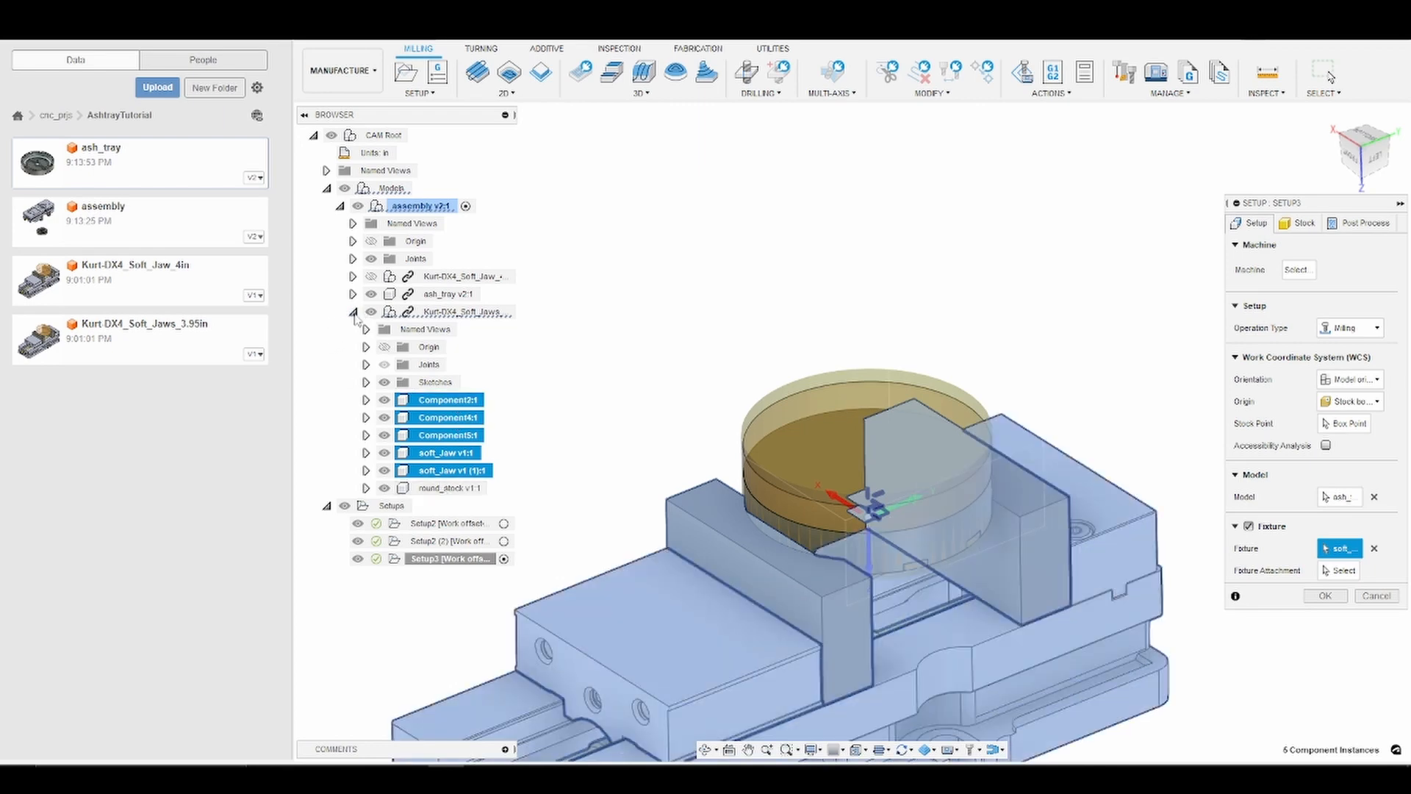
click(354, 313)
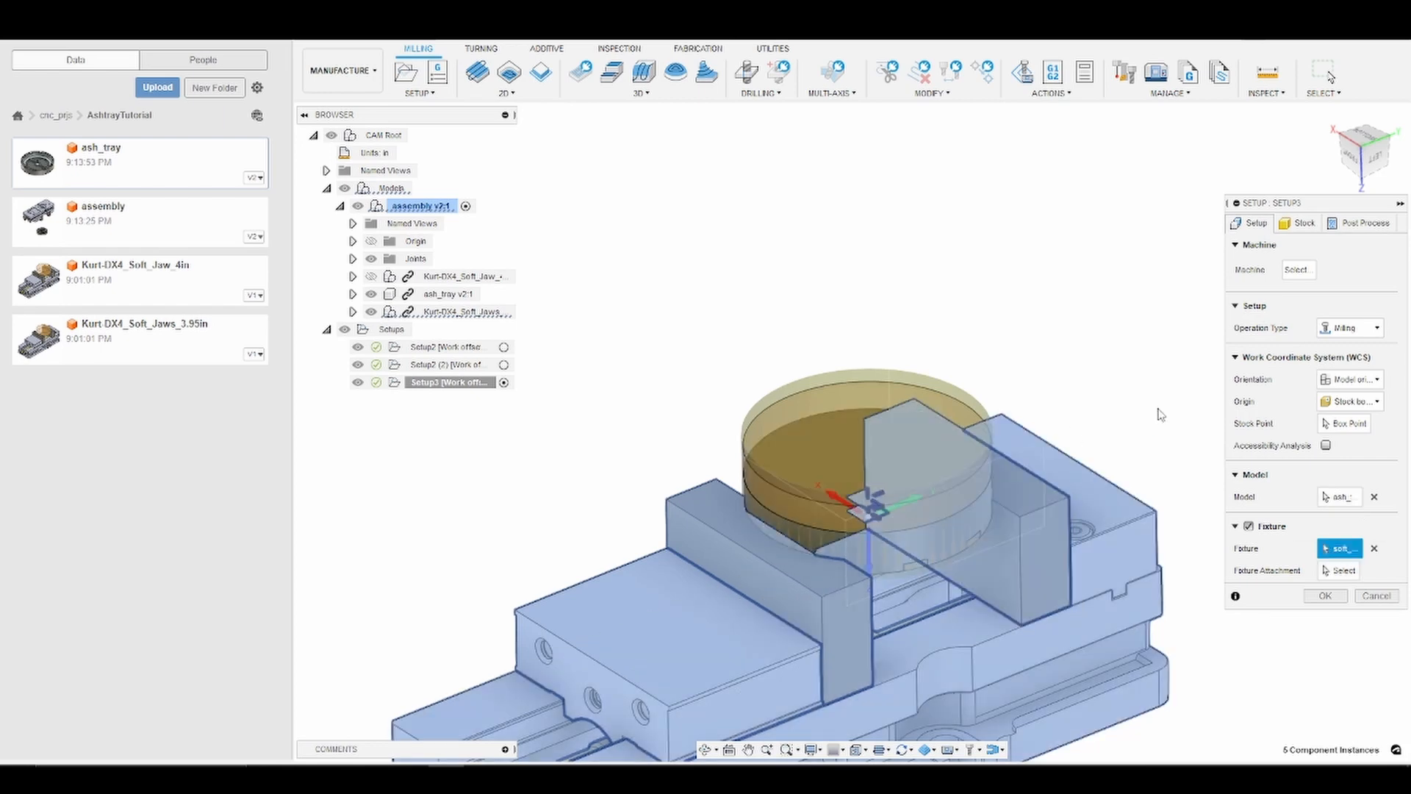
Set the work coordinate origin to a selected point at the upper outer corner of the fixed soft jaw
click(1378, 405)
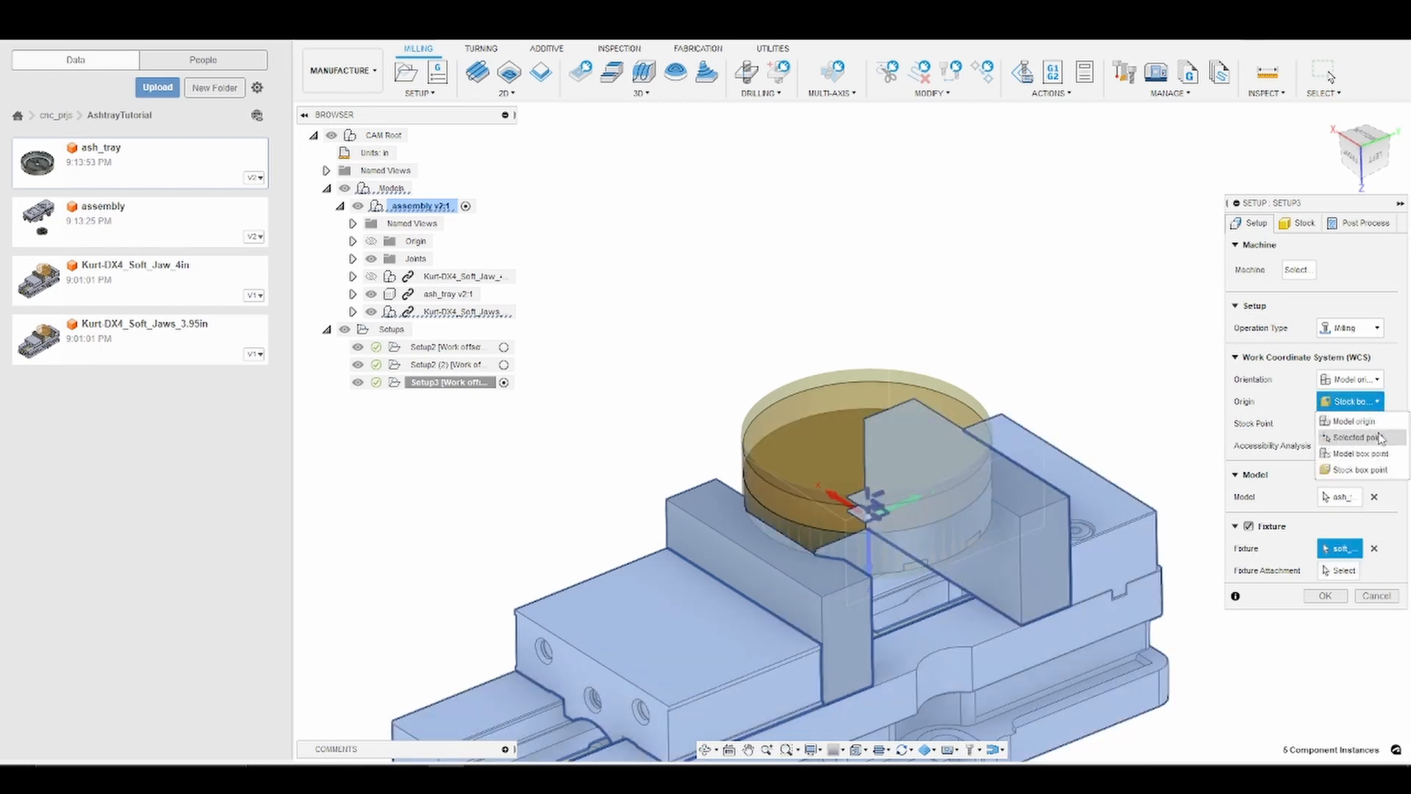
click(1381, 437)
click(706, 748)
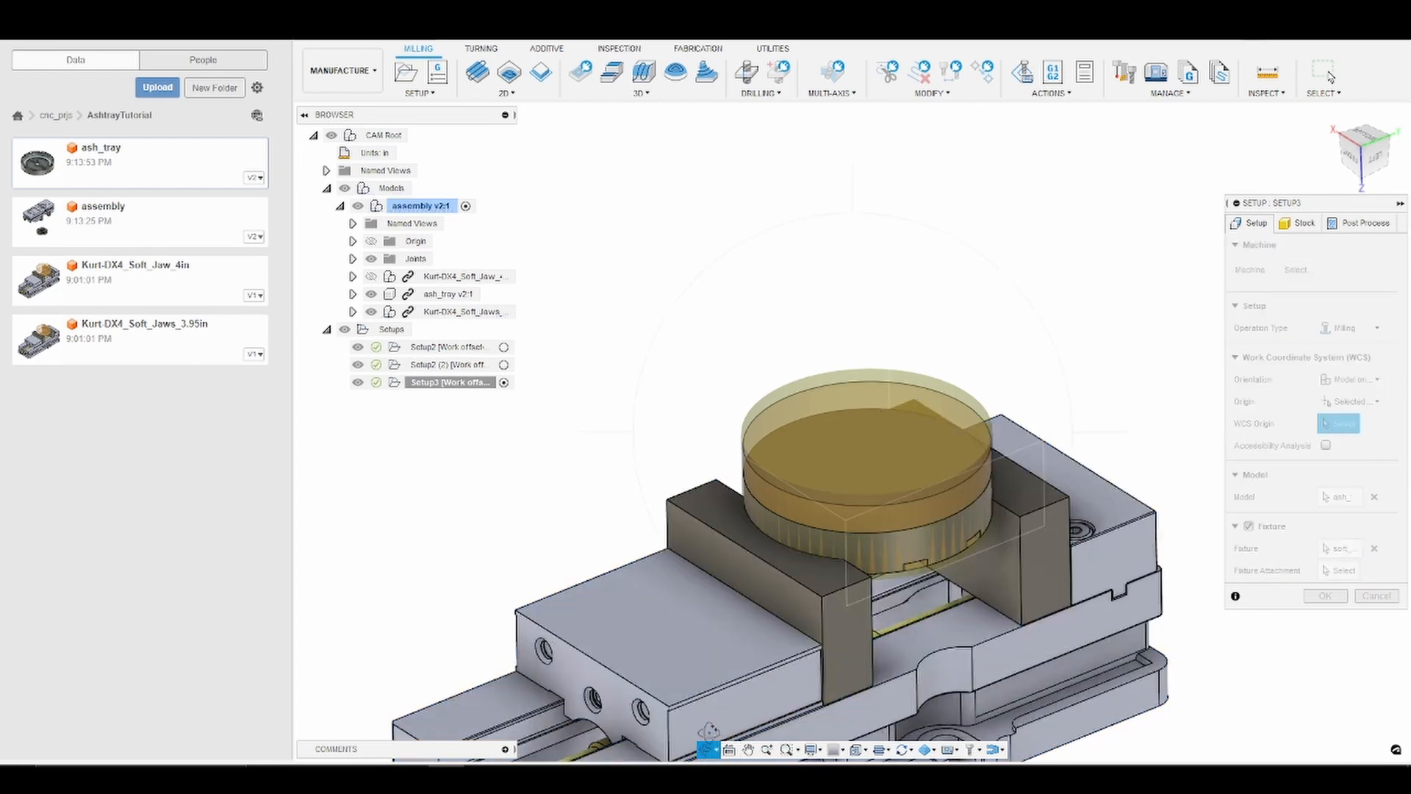
drag(688, 494, 784, 498)
scroll(441, 533, up, 3)
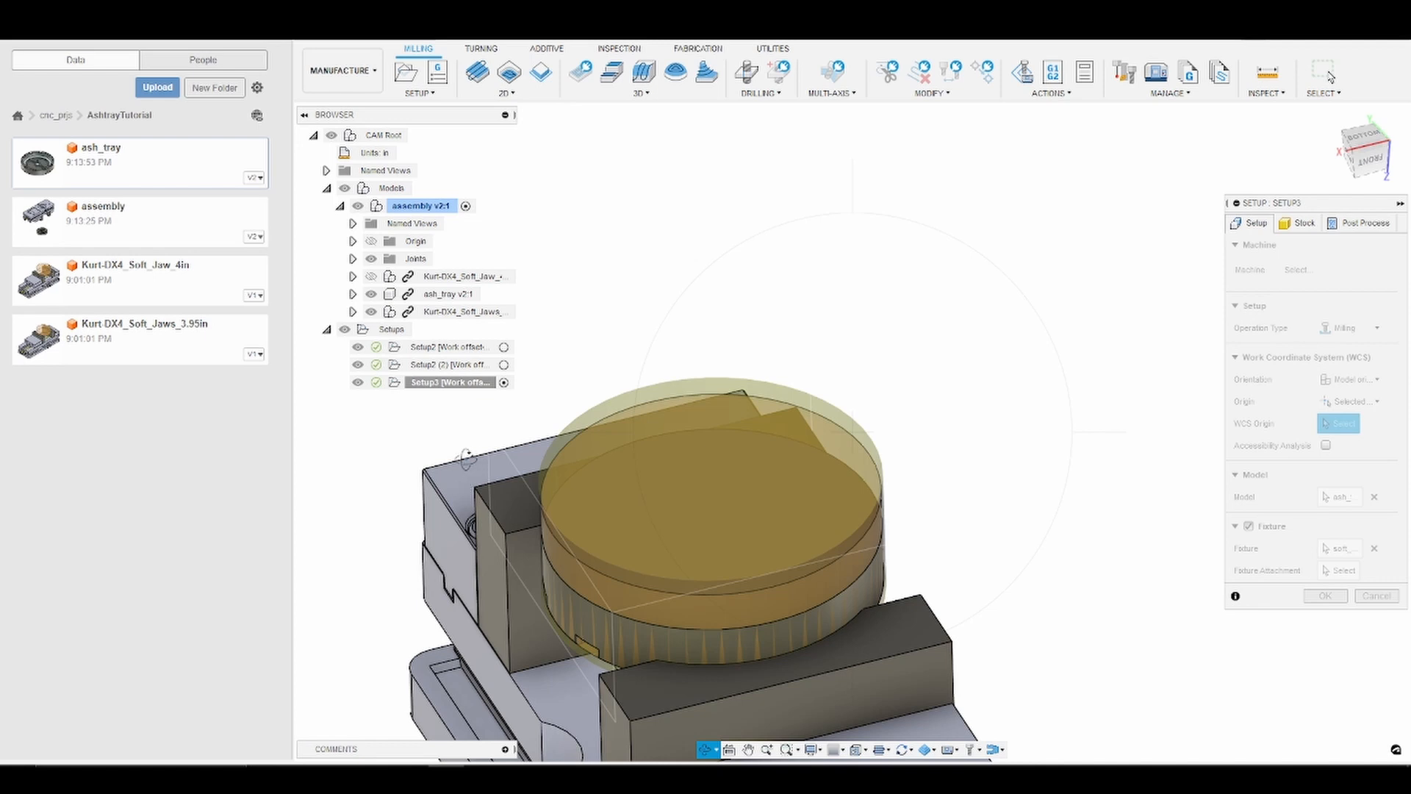
key(Escape)
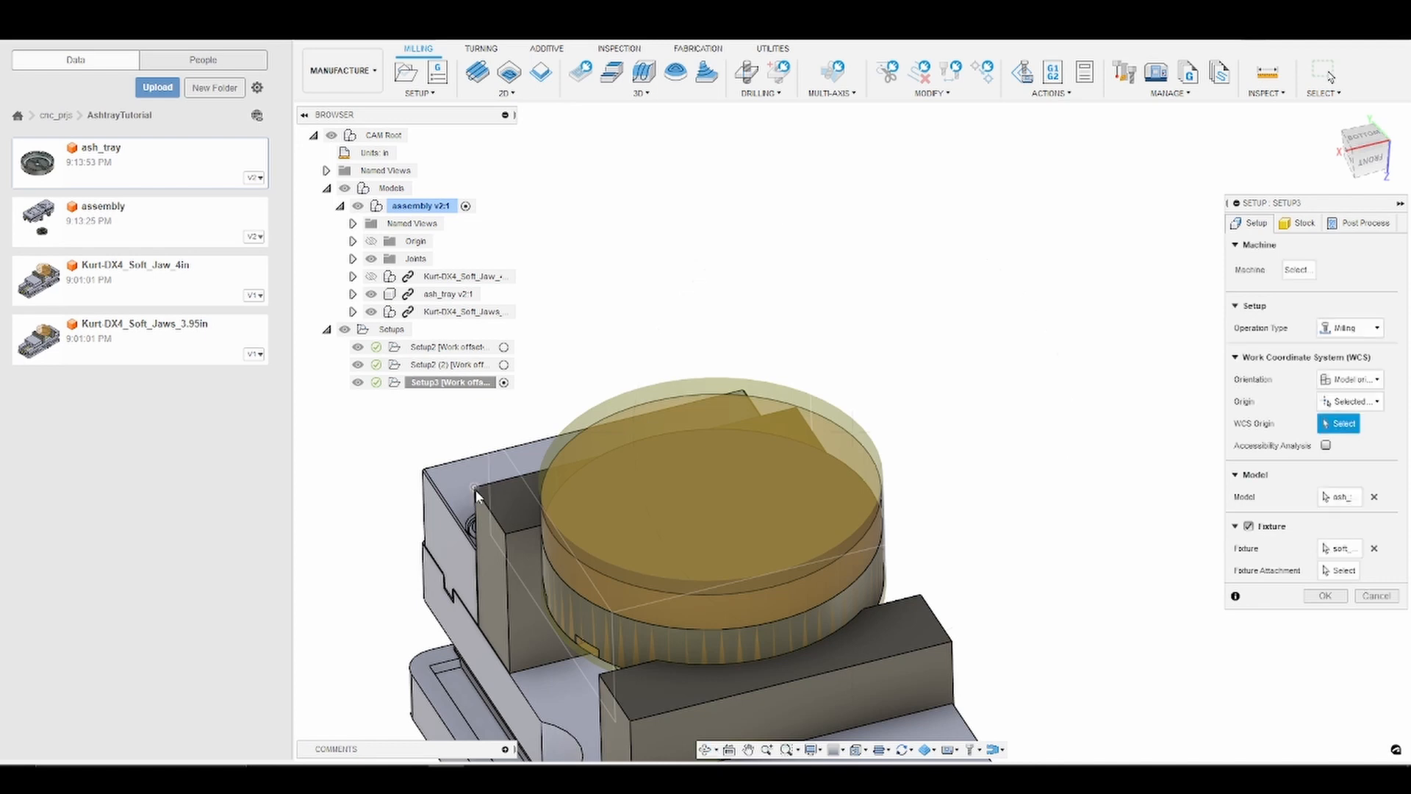
click(475, 488)
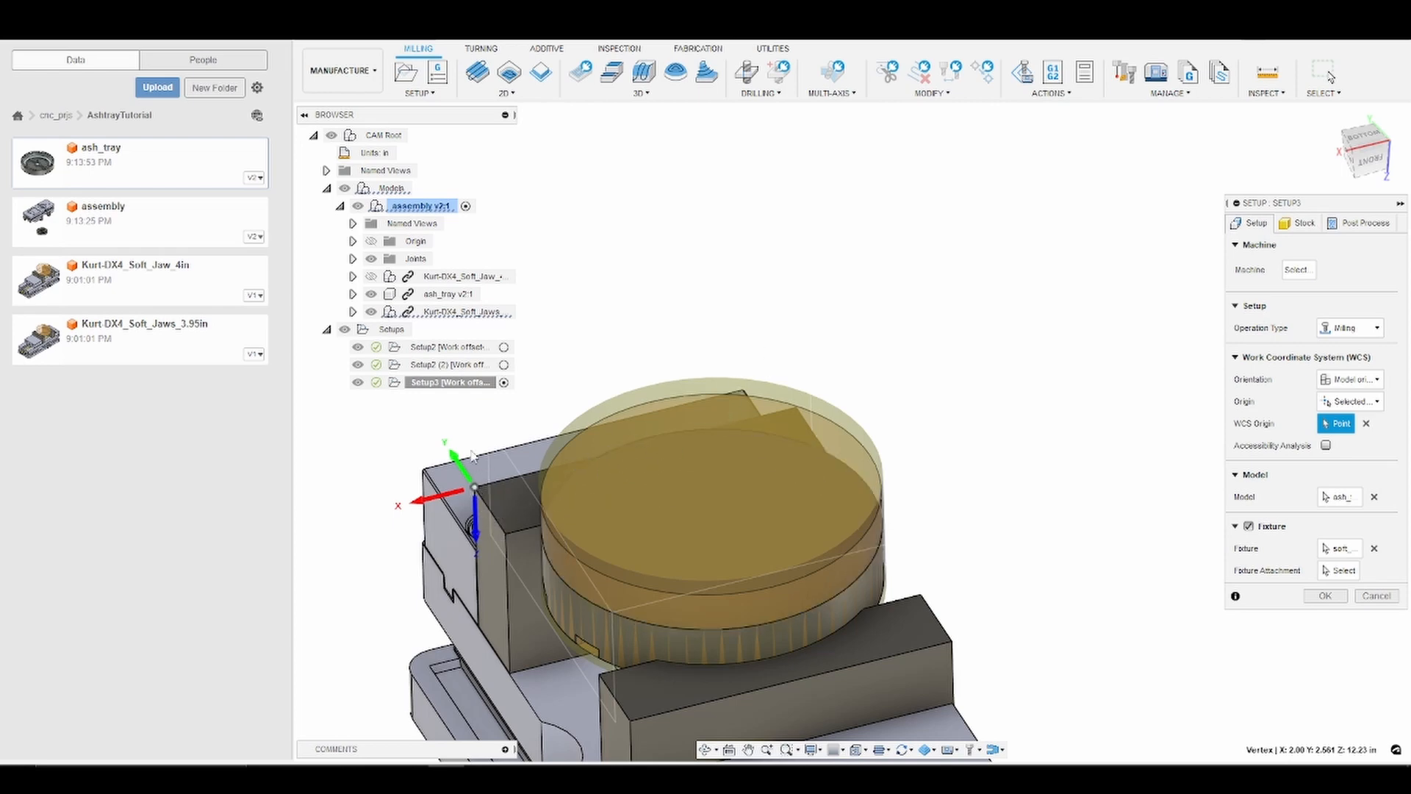
Flip the Z axis to point upward and flip the X axis to run along the jaw, completing the setup
click(476, 543)
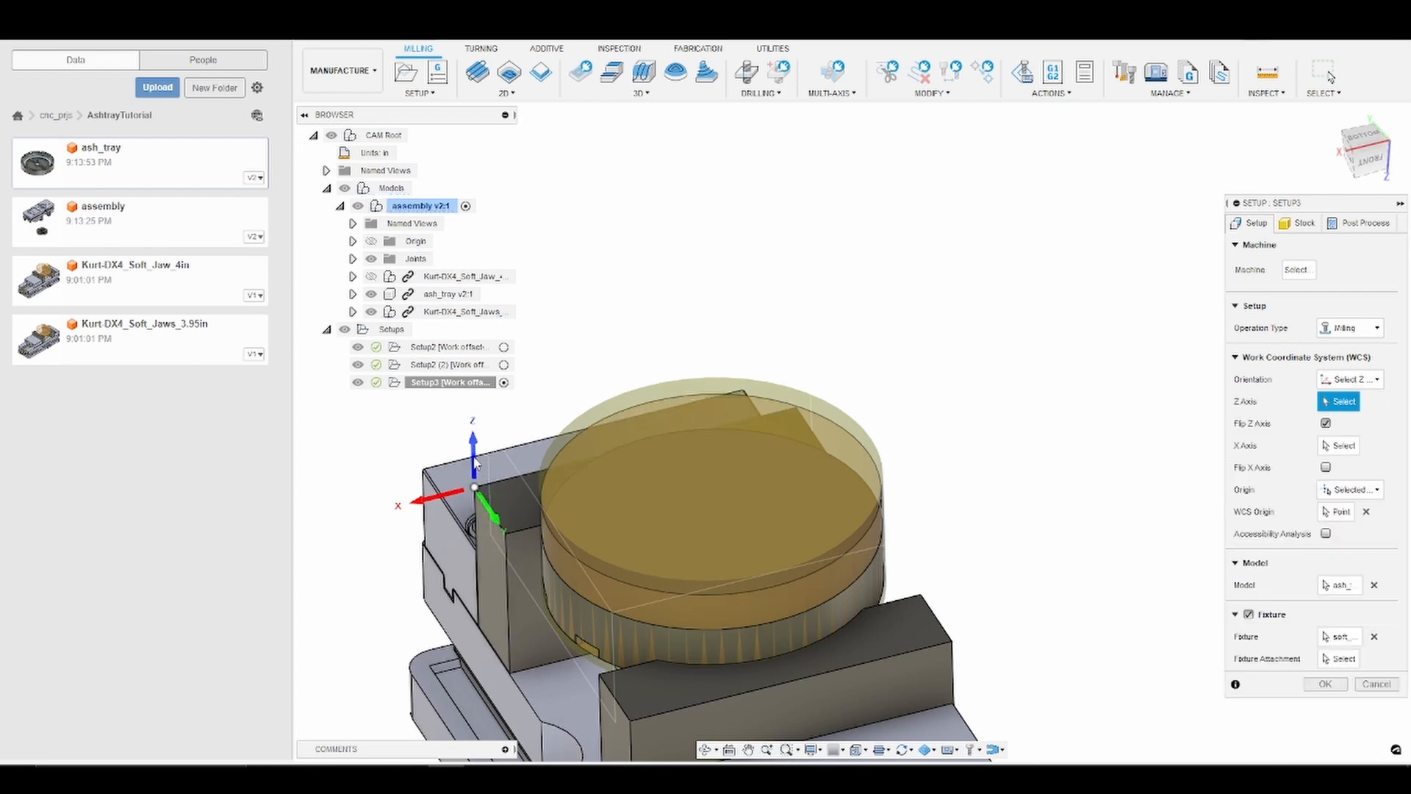
click(426, 506)
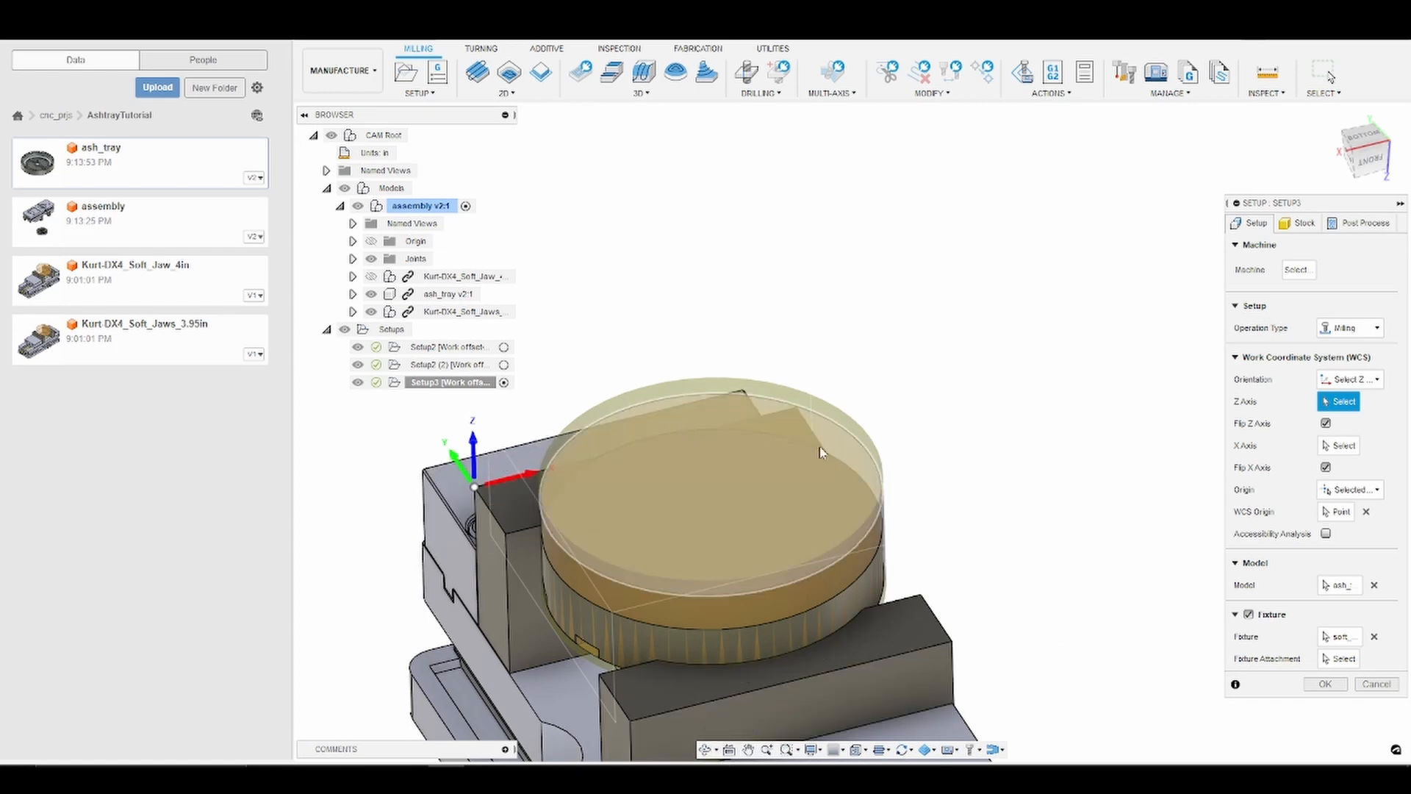
click(1334, 688)
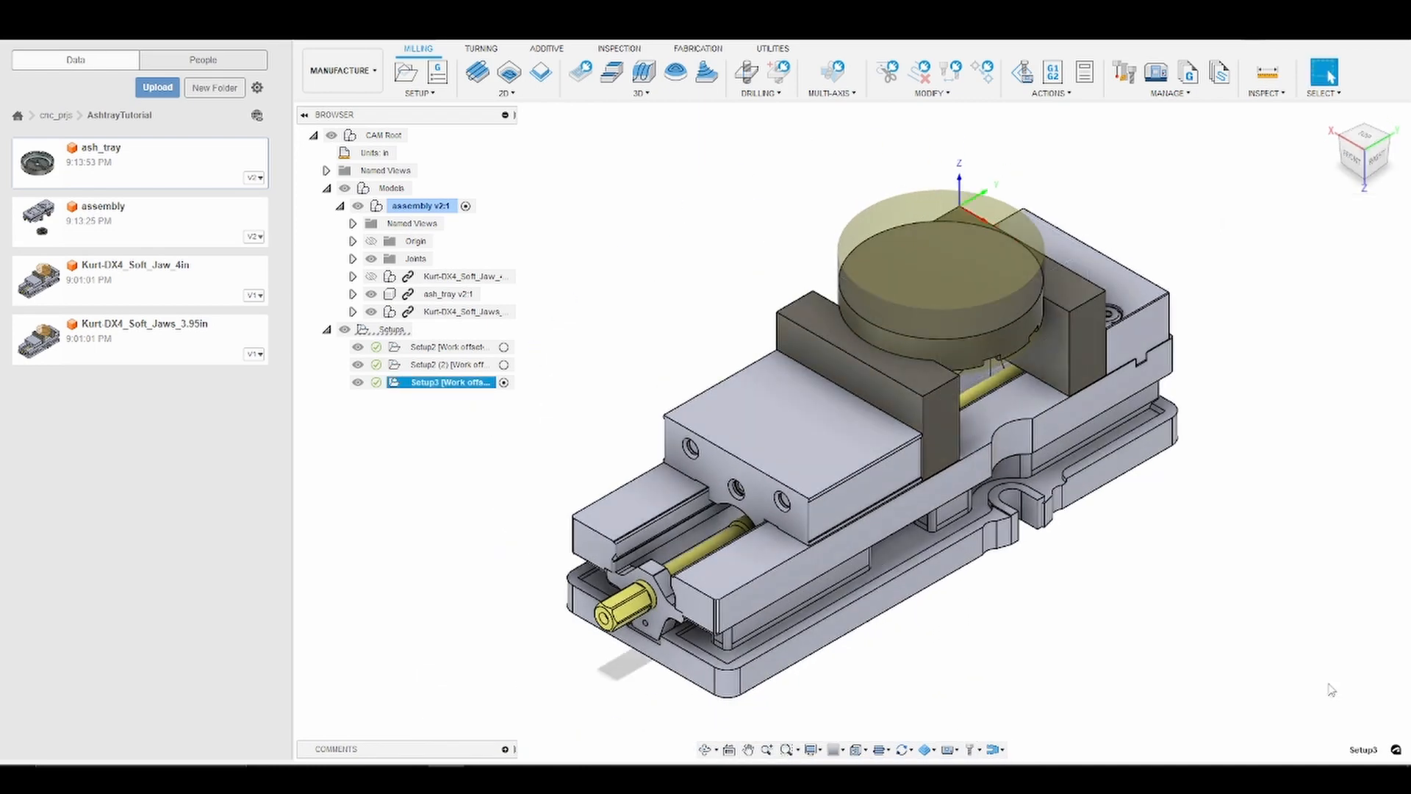